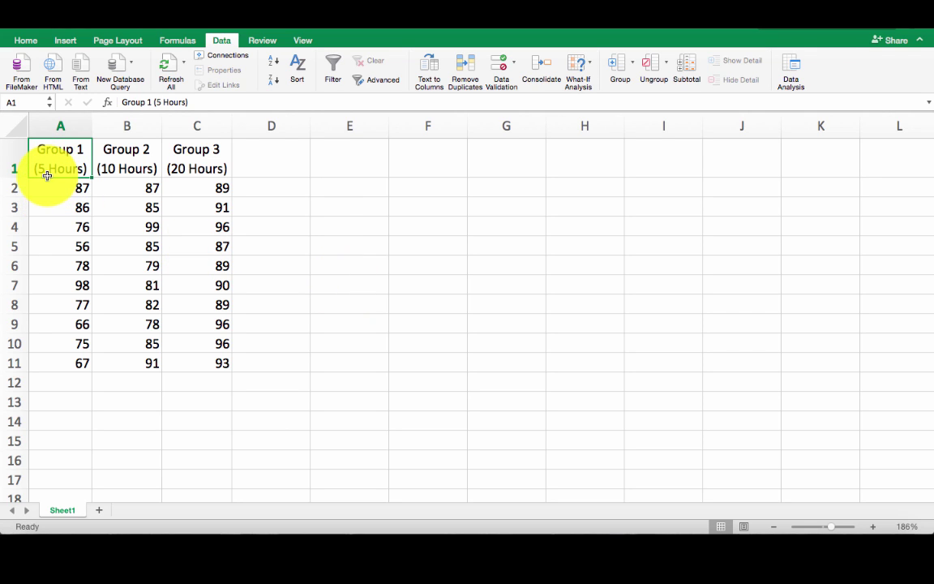
{"action": "left_click", "coordinate": [110, 175]}
{"action": "left_click", "coordinate": [193, 170]}
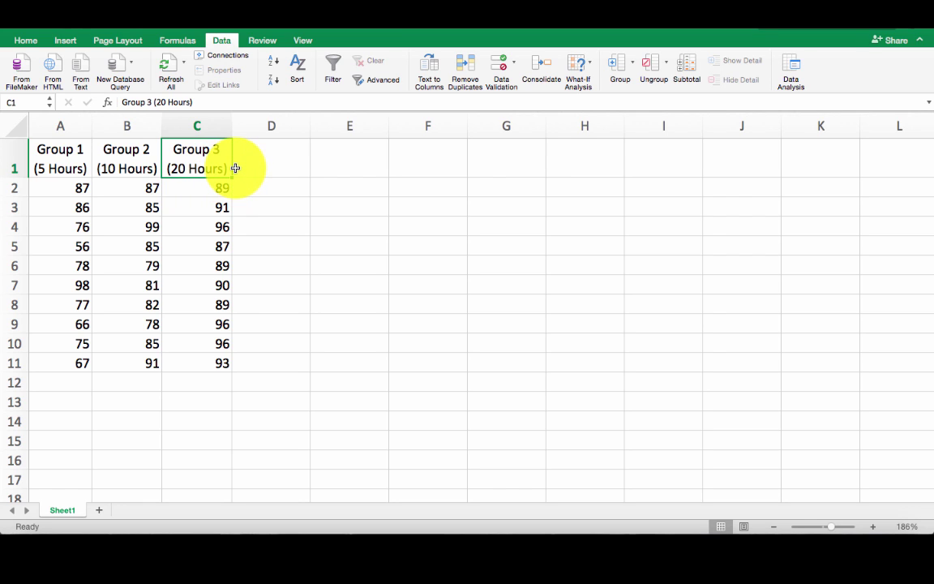
{"action": "left_click", "coordinate": [53, 195]}
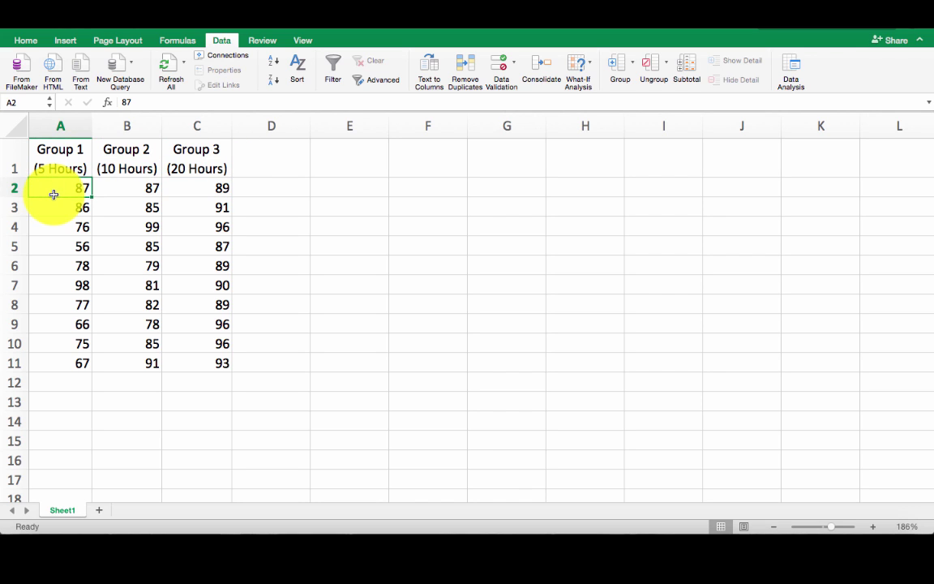
{"action": "key", "text": "Right"}
{"action": "key", "text": "Right"}
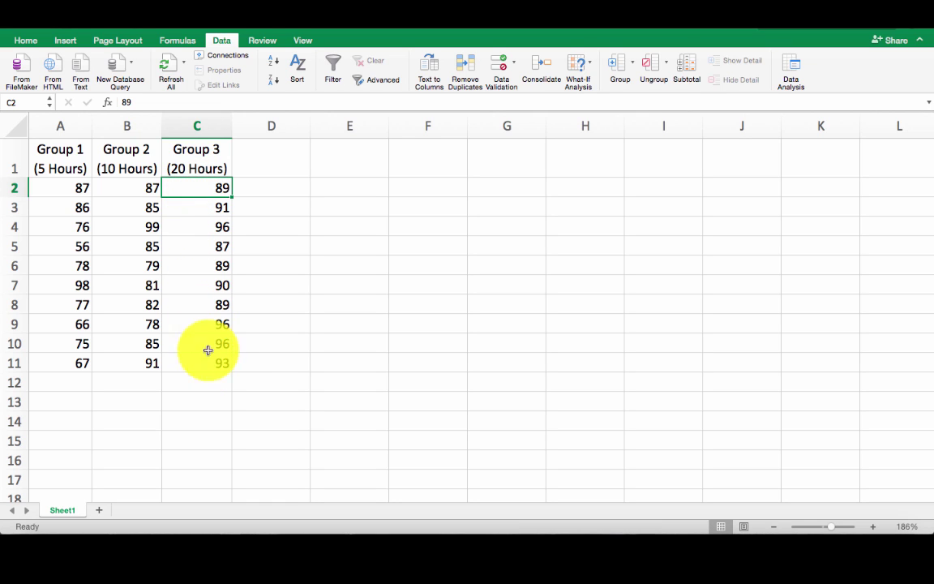
Enter the heading "ANOVA" in cell E1 and the note "1 - MUST have more than 2 groups" in E2
{"action": "left_click", "coordinate": [317, 157]}
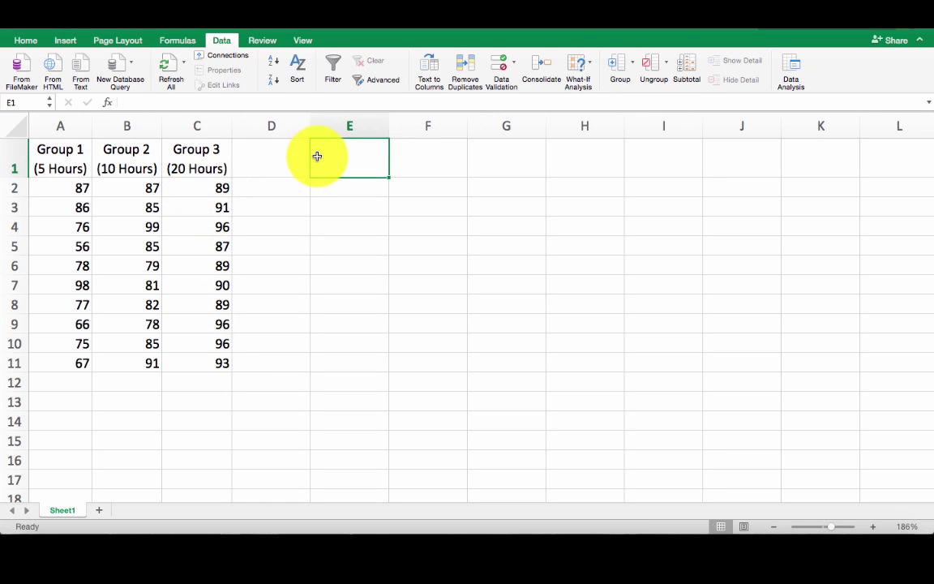
{"action": "type", "text": "ANOVA"}
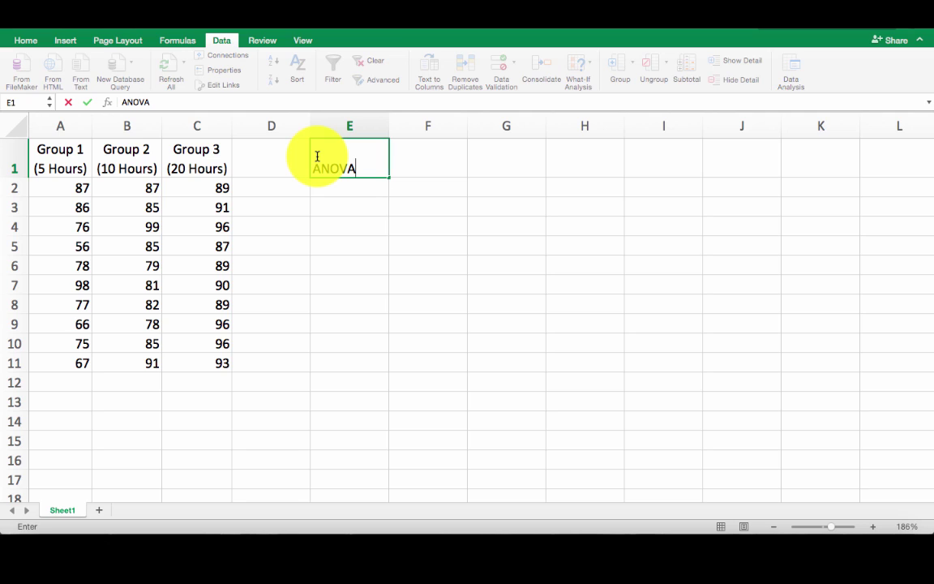
{"action": "key", "text": "Return"}
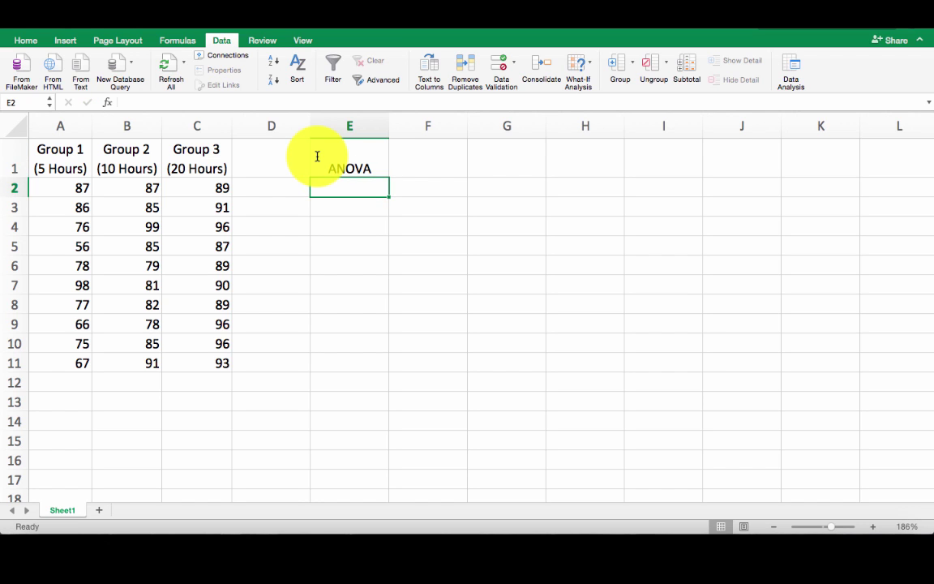
{"action": "type", "text": "1"}
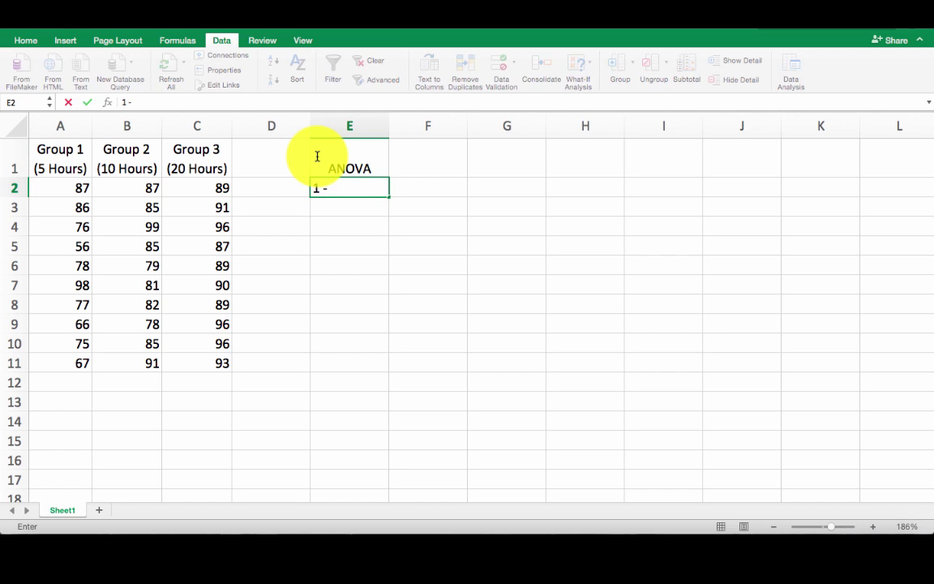
{"action": "type", "text": " - MUST have more than"}
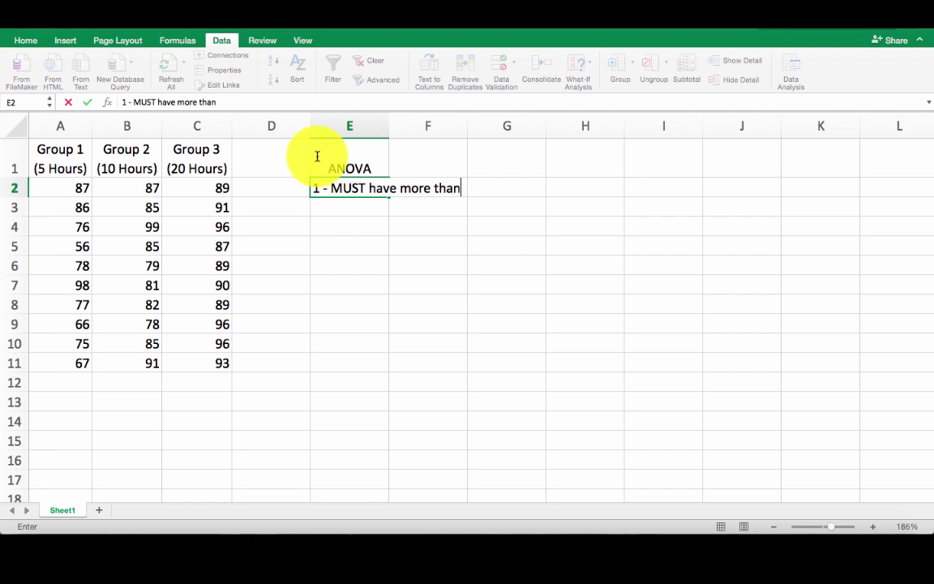
{"action": "type", "text": " 2 groups"}
{"action": "key", "text": "Return"}
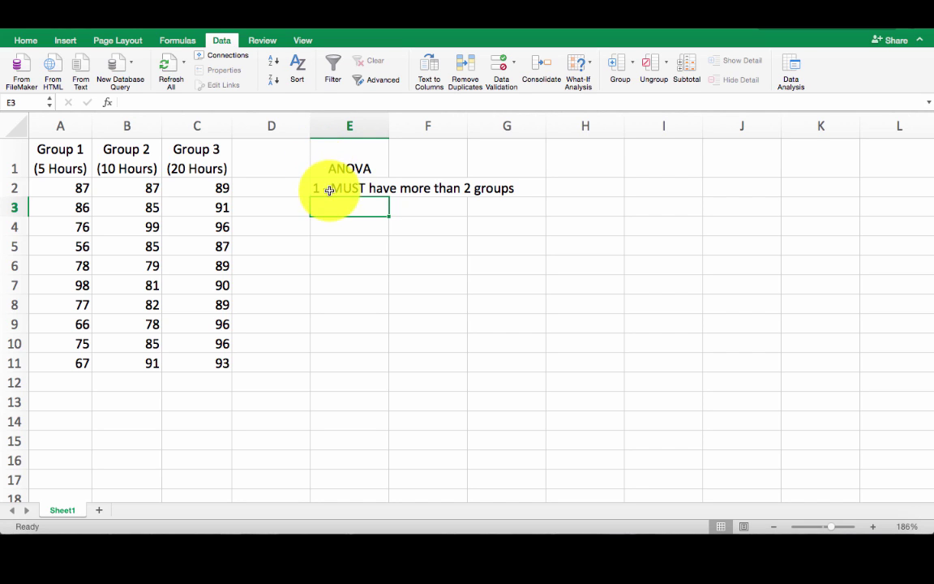
Enter the note "BUT 2 step problem" in cell E3
{"action": "type", "text": "B"}
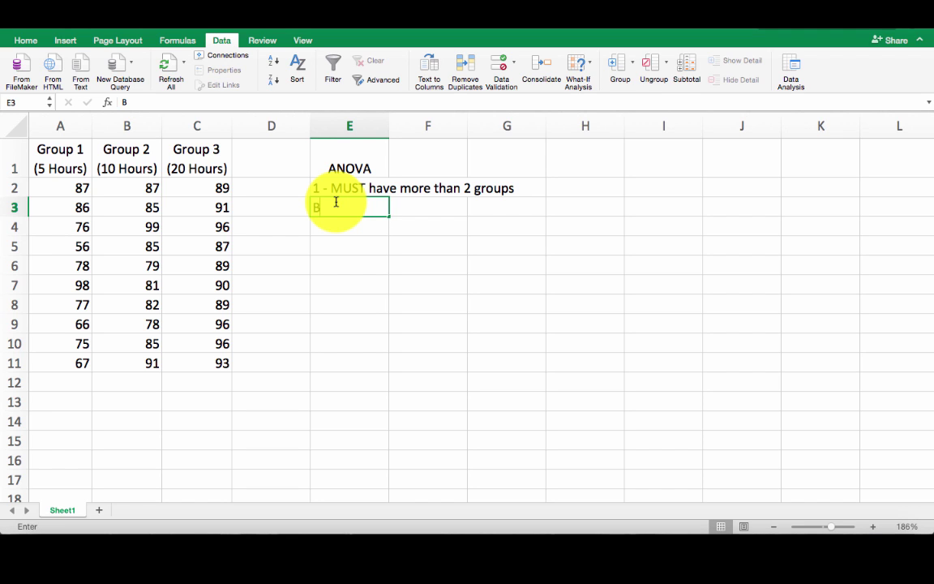
{"action": "type", "text": "UT 2 step"}
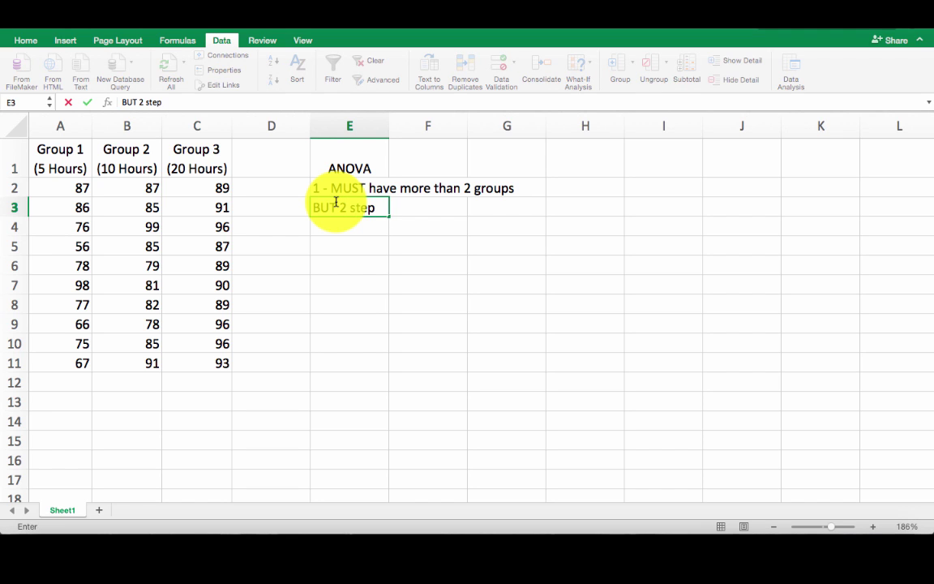
{"action": "type", "text": " probelm"}
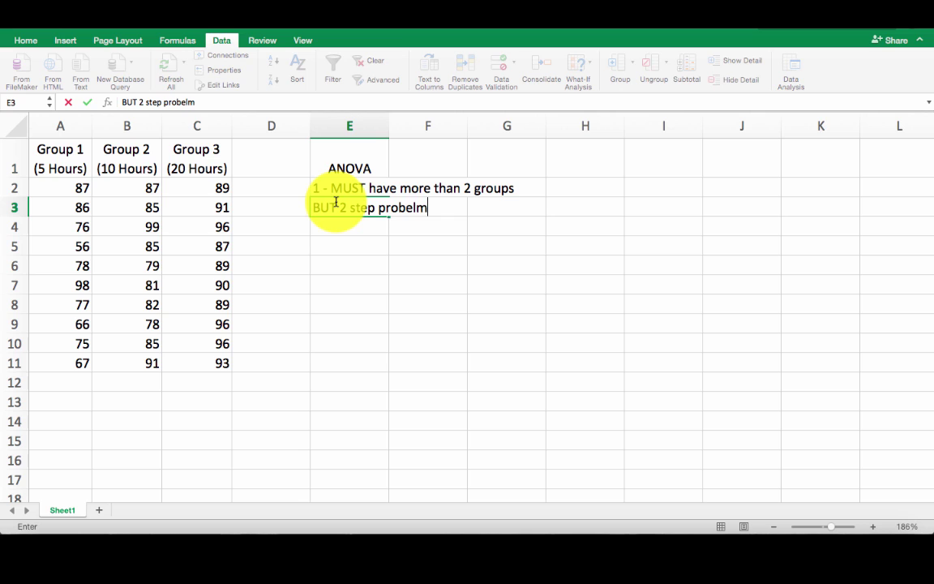
{"action": "key", "text": "BackSpace"}
{"action": "key", "text": "BackSpace"}
{"action": "type", "text": "lem"}
{"action": "key", "text": "Return"}
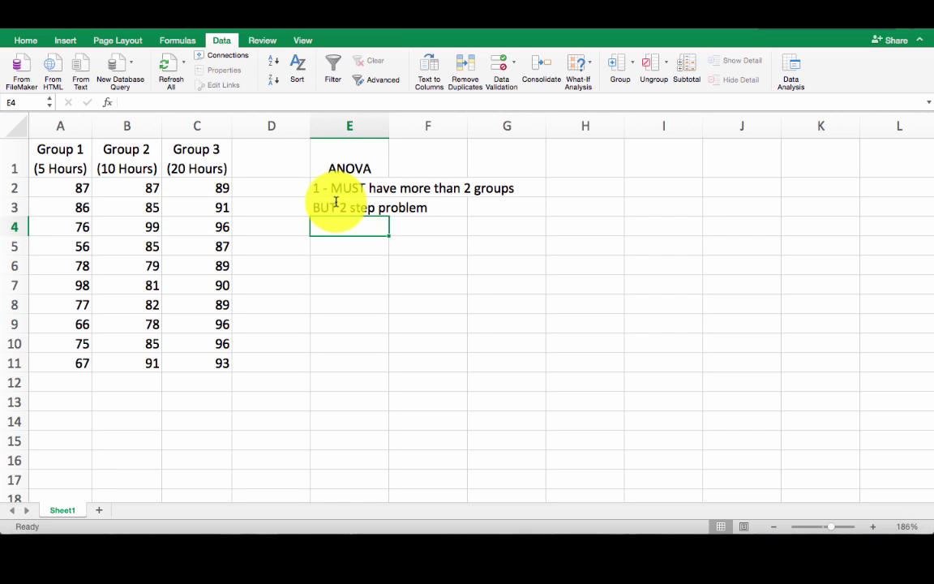
Enter the note "First step - Is there a difference between the groups?" in cell E4
{"action": "type", "text": "First step -"}
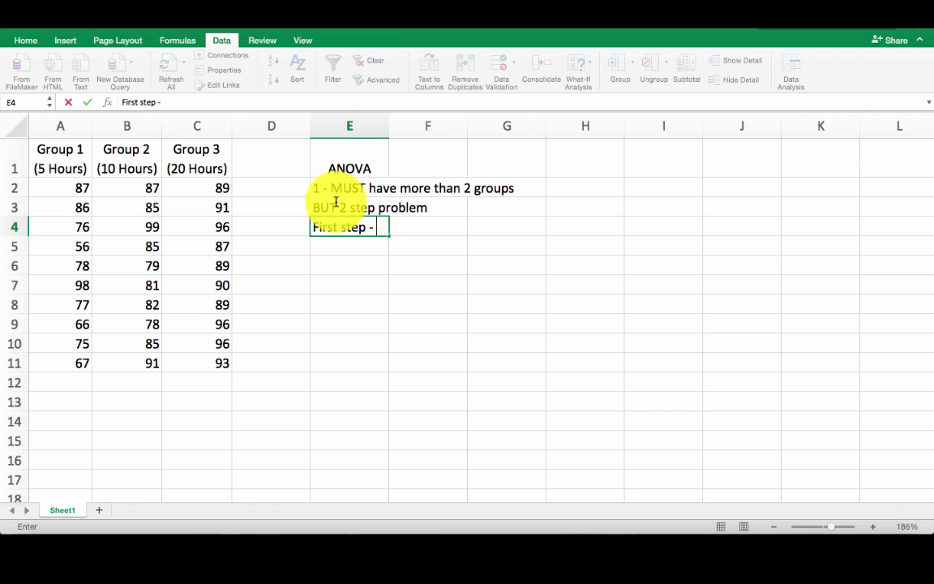
{"action": "type", "text": " Is th"}
{"action": "key", "text": "BackSpace"}
{"action": "key", "text": "BackSpace"}
{"action": "type", "text": "there a difference"}
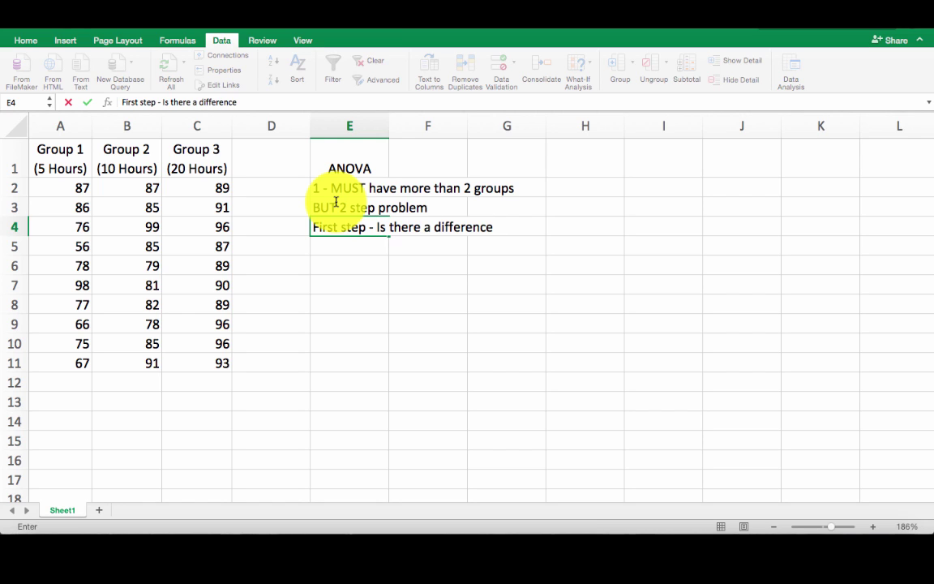
{"action": "type", "text": " between the gro"}
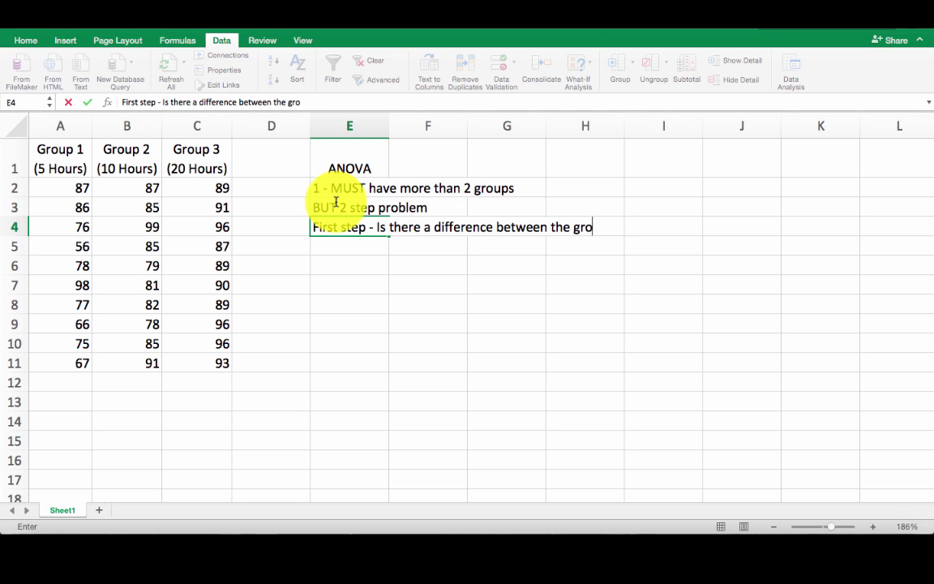
{"action": "type", "text": "ups?"}
{"action": "key", "text": "Return"}
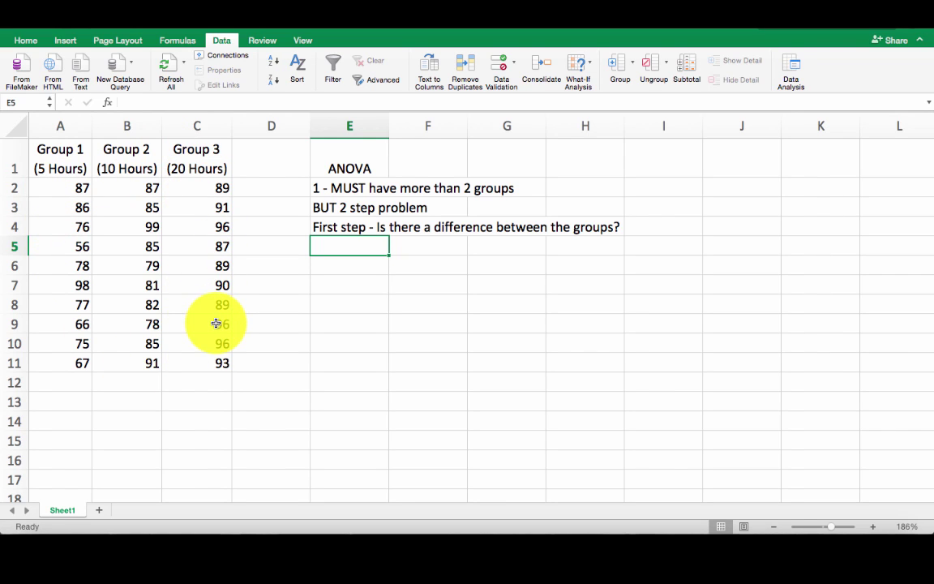
Enter the note "Second Step - optional! Where are the differences?" in cell E5
{"action": "type", "text": "S"}
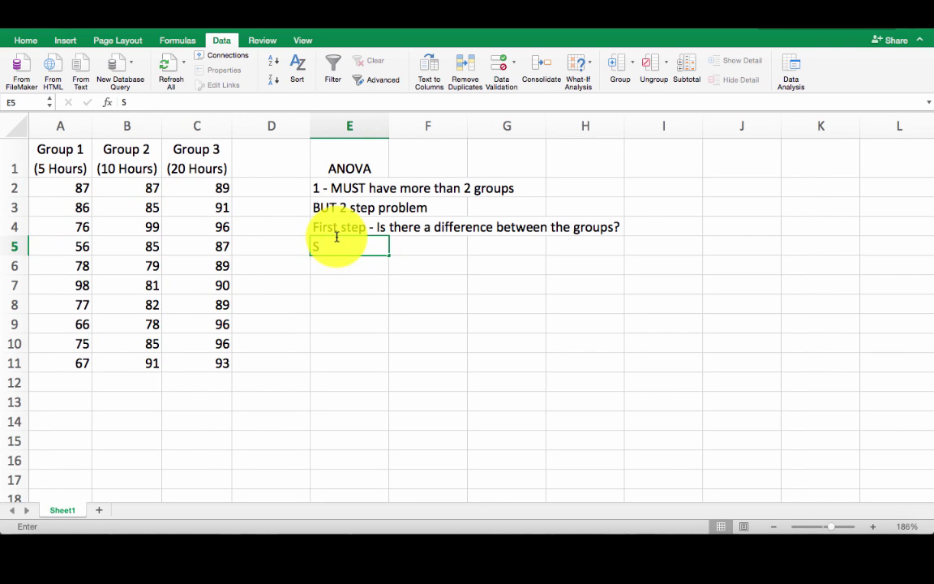
{"action": "type", "text": "econd Step -"}
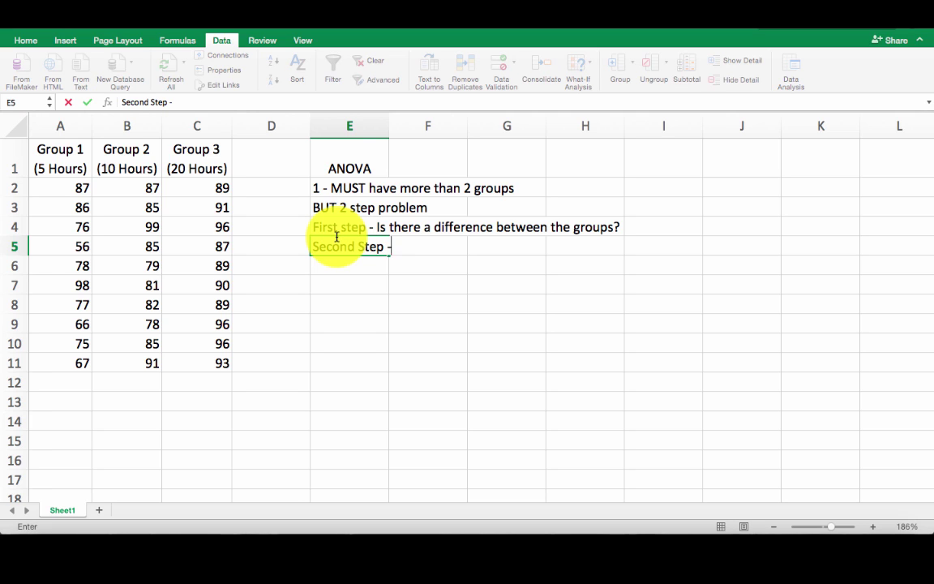
{"action": "type", "text": " optional"}
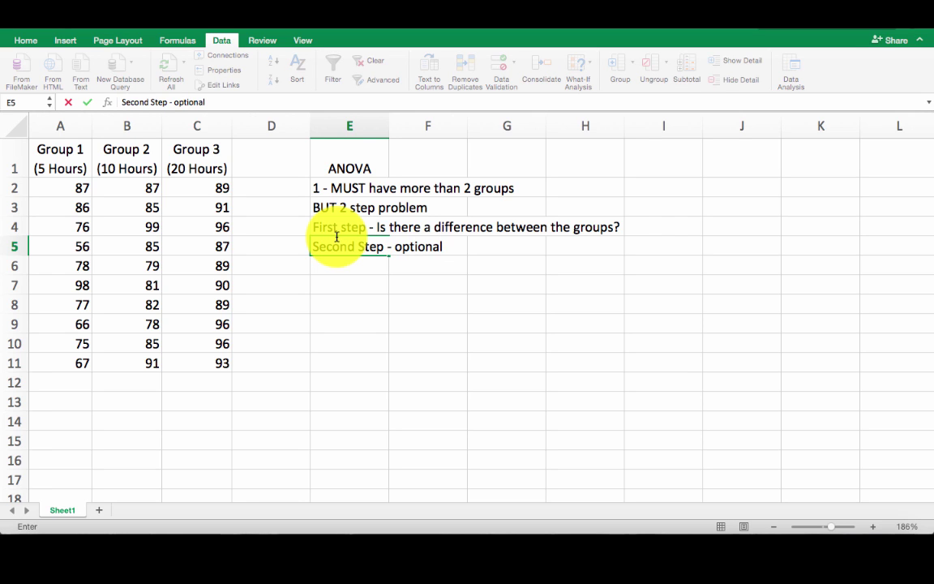
{"action": "type", "text": "!  Where"}
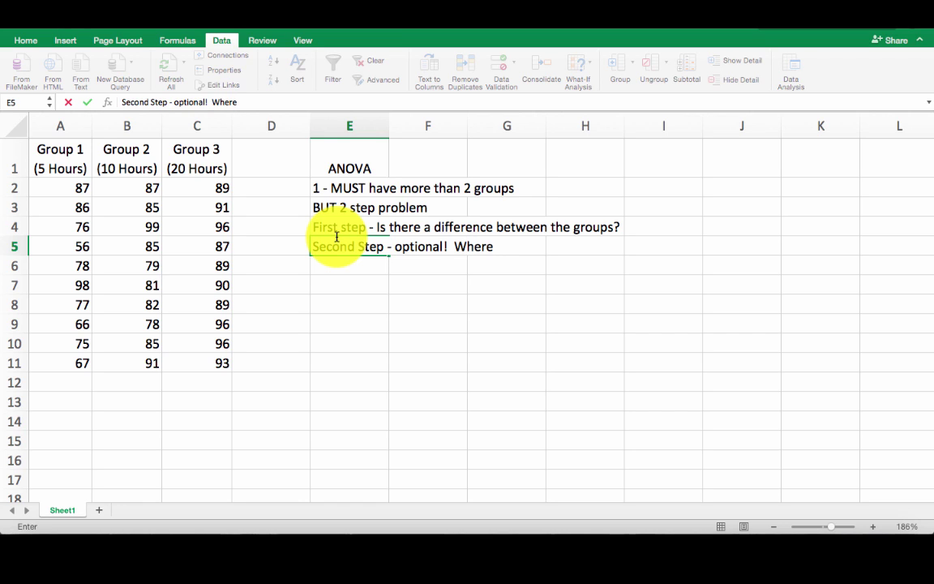
{"action": "type", "text": " are the differences?"}
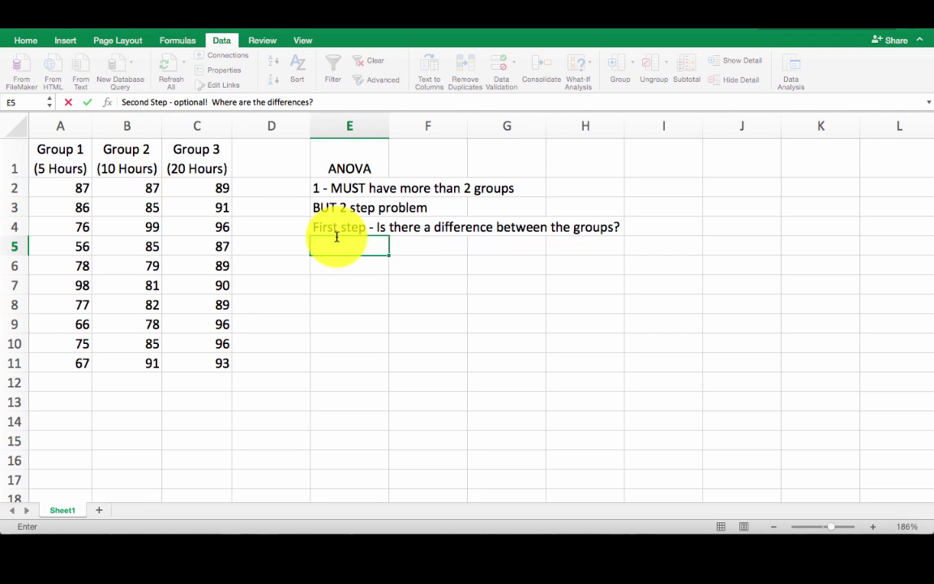
{"action": "key", "text": "Return"}
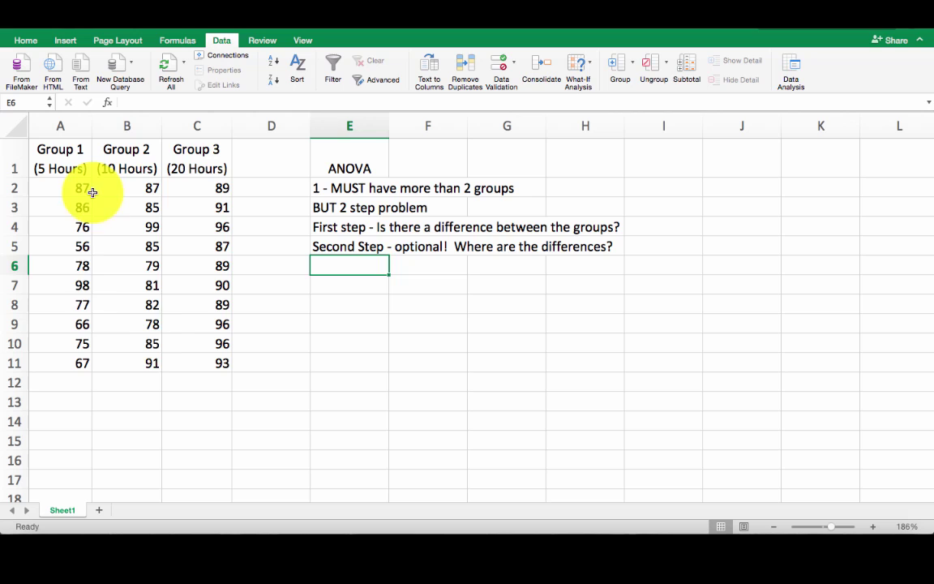
Append "Only do this if Step 1 is significant" to the second-step note in cell E5
{"action": "left_click", "coordinate": [359, 248]}
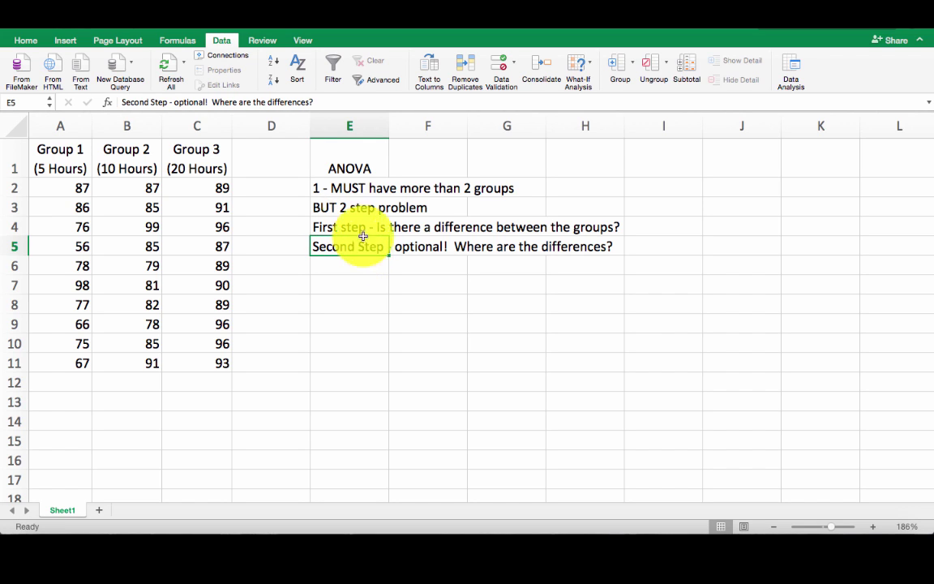
{"action": "left_click", "coordinate": [334, 100]}
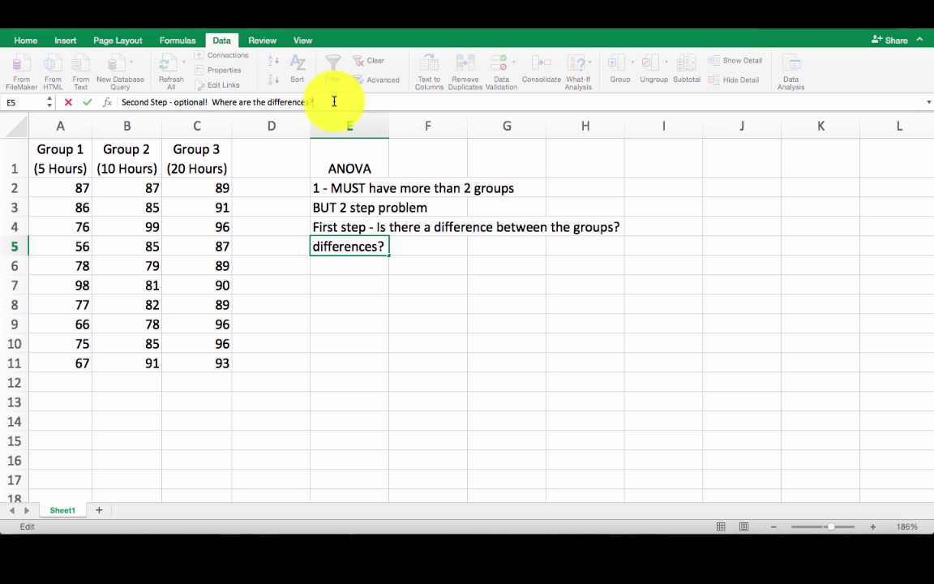
{"action": "type", "text": "Onl"}
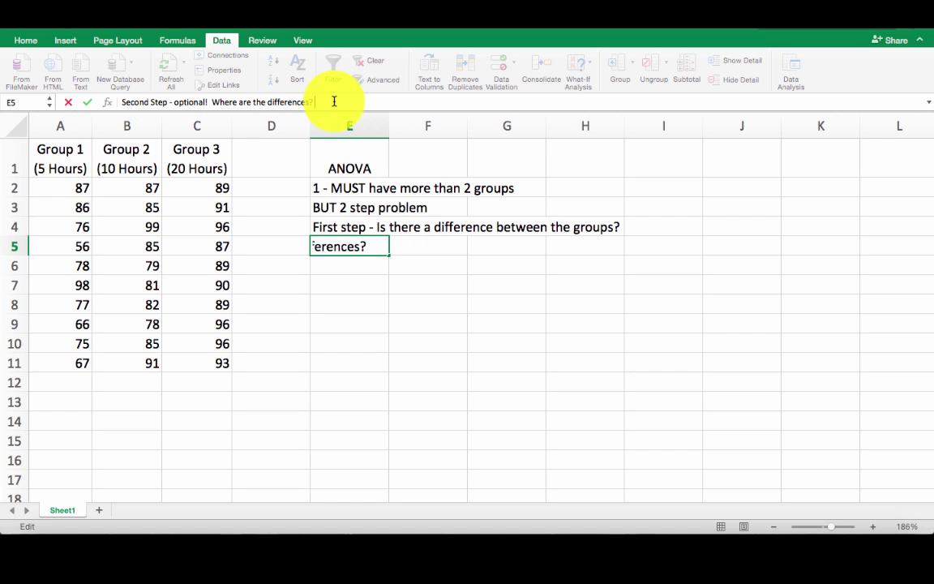
{"action": "type", "text": "y do this if"}
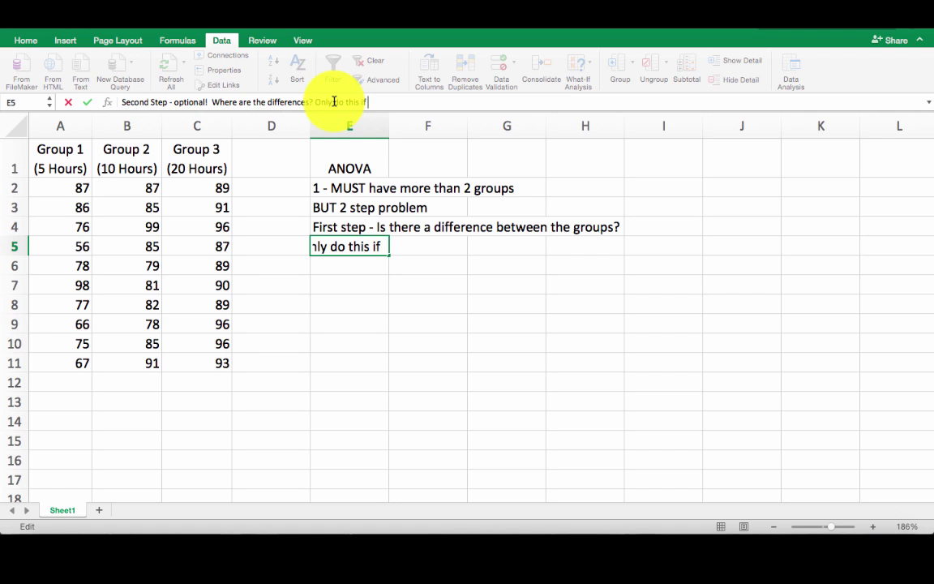
{"action": "type", "text": " Step 1 i"}
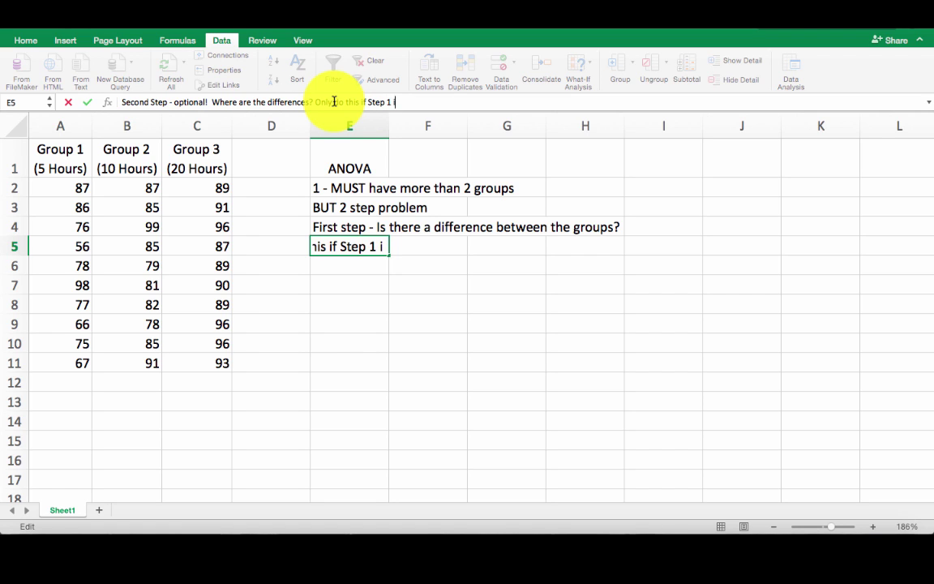
{"action": "type", "text": "s significant"}
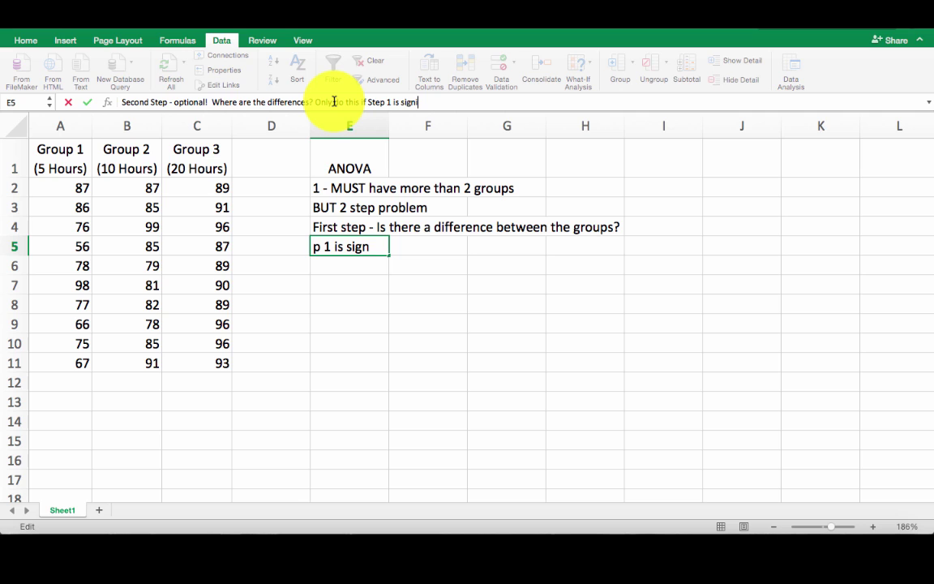
{"action": "key", "text": "Return"}
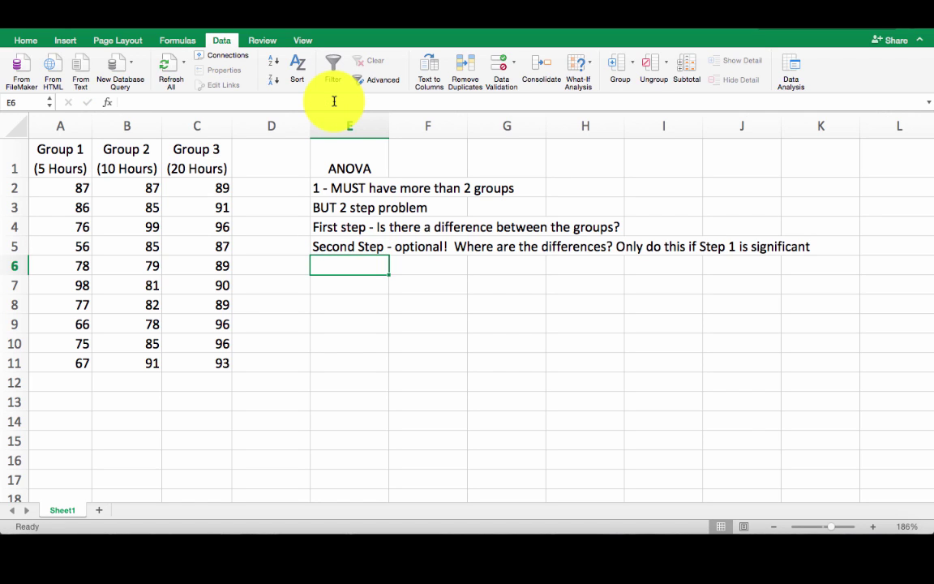
{"action": "key", "text": "Return"}
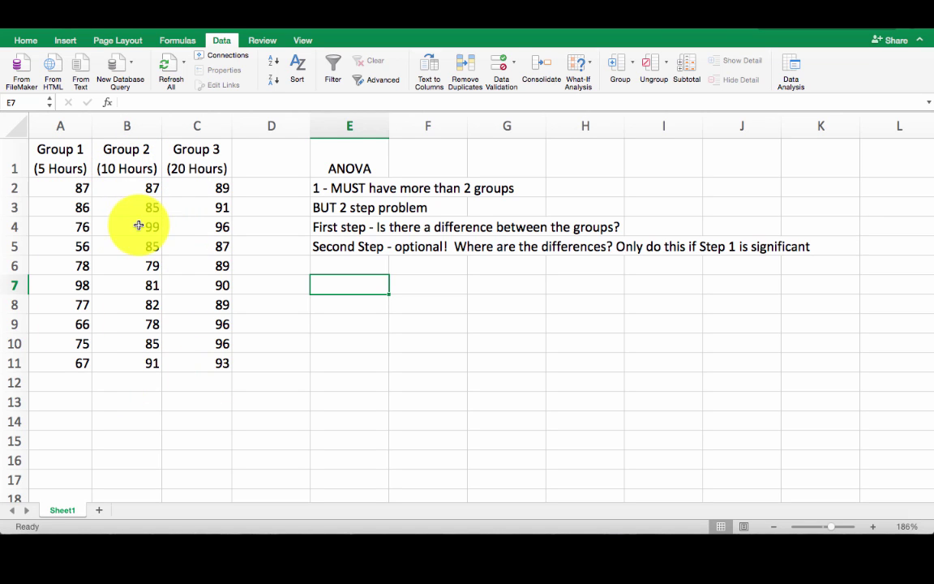
Set up a single-factor ANOVA with input range $A$1:$C$11, grouped by columns
{"action": "left_click", "coordinate": [225, 44]}
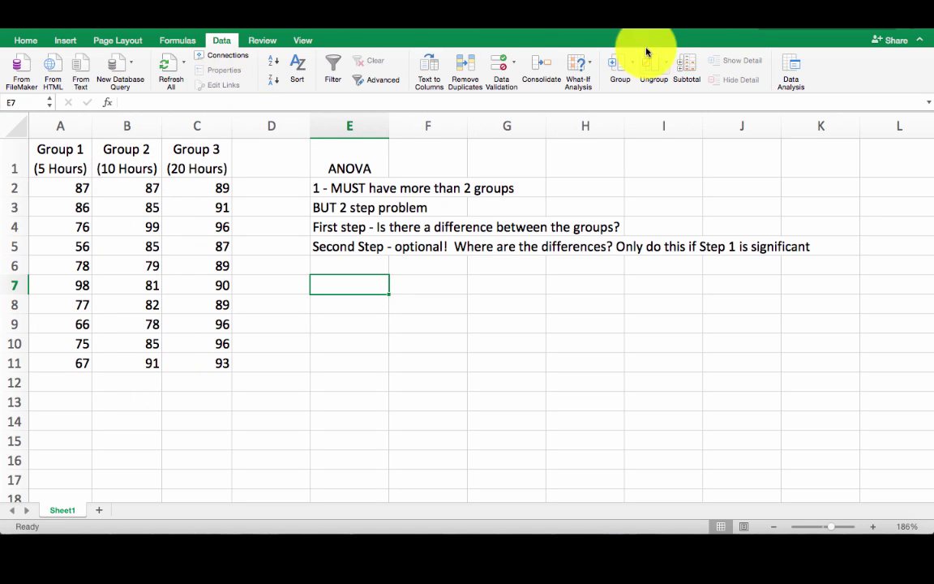
{"action": "left_click", "coordinate": [785, 70]}
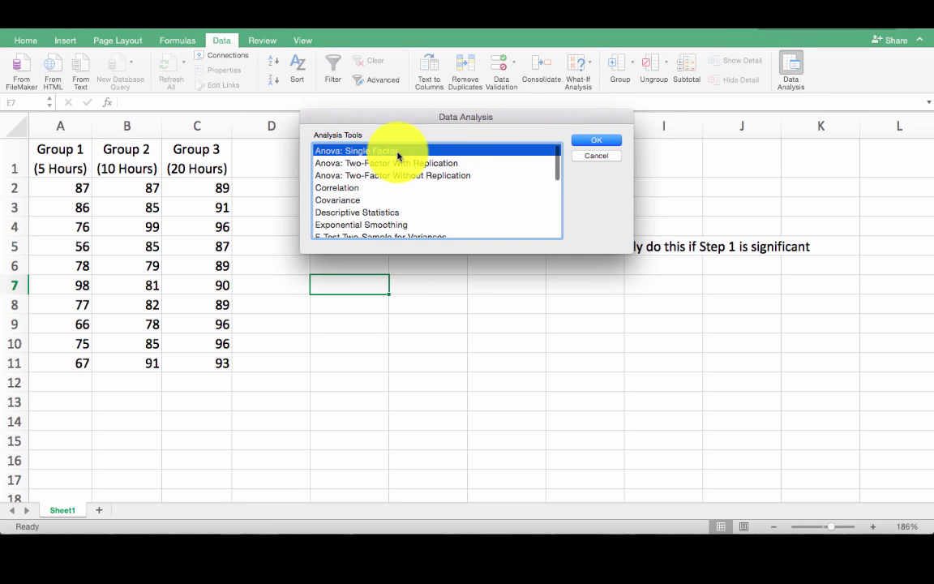
{"action": "left_click", "coordinate": [594, 139]}
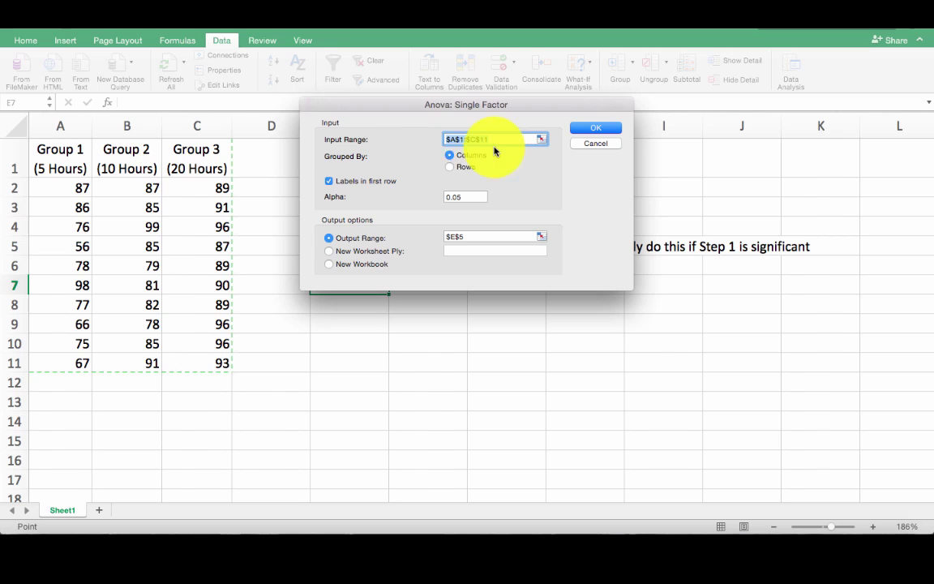
{"action": "left_click", "coordinate": [541, 139]}
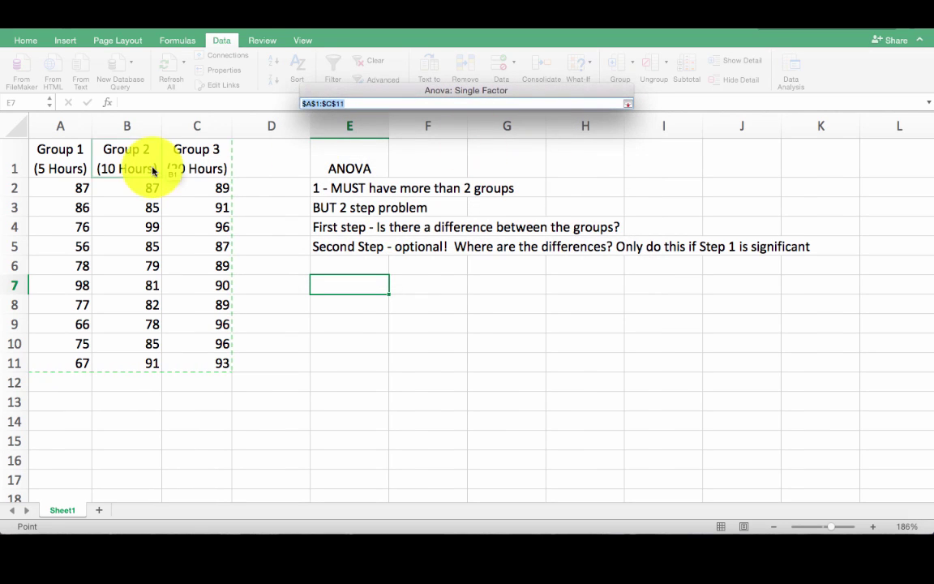
{"action": "left_click_drag", "start_coordinate": [76, 162], "coordinate": [209, 363]}
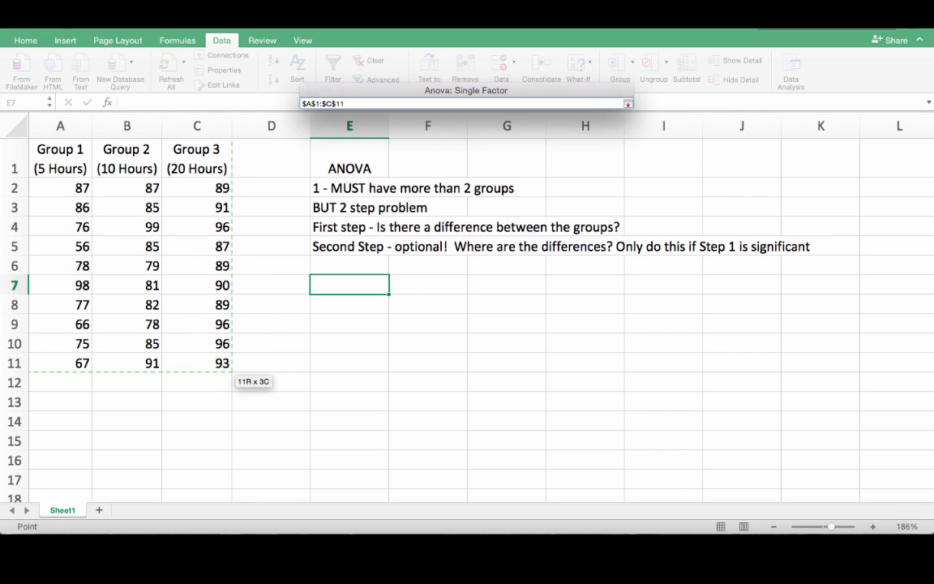
{"action": "key", "text": "Return"}
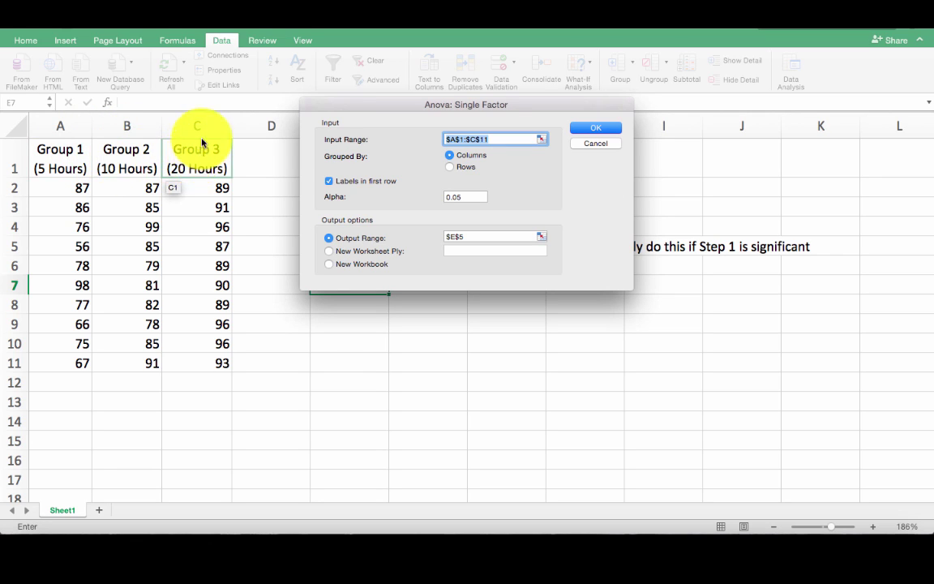
{"action": "left_click", "coordinate": [449, 155]}
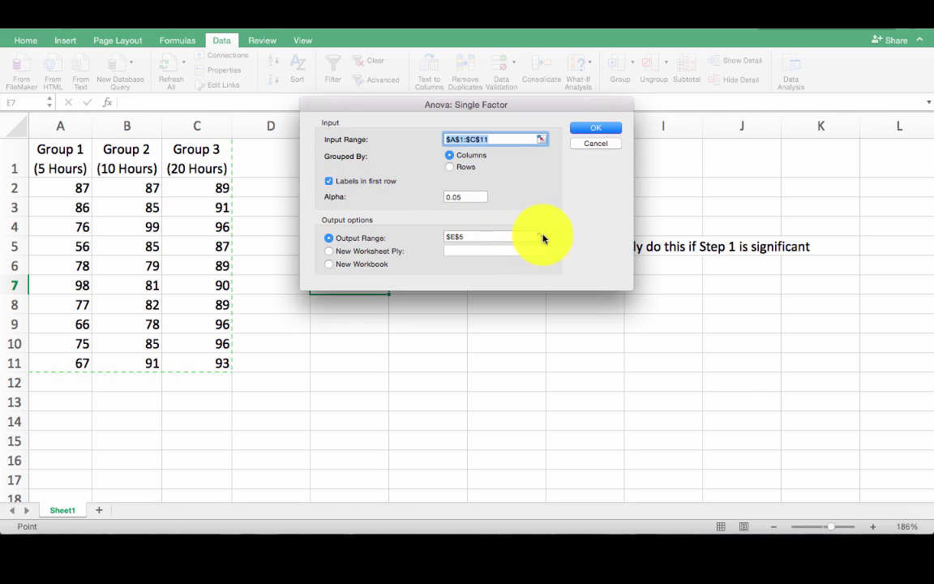
Set the ANOVA output range to $E$7 and generate the results
{"action": "left_click", "coordinate": [543, 238]}
{"action": "left_click", "coordinate": [340, 279]}
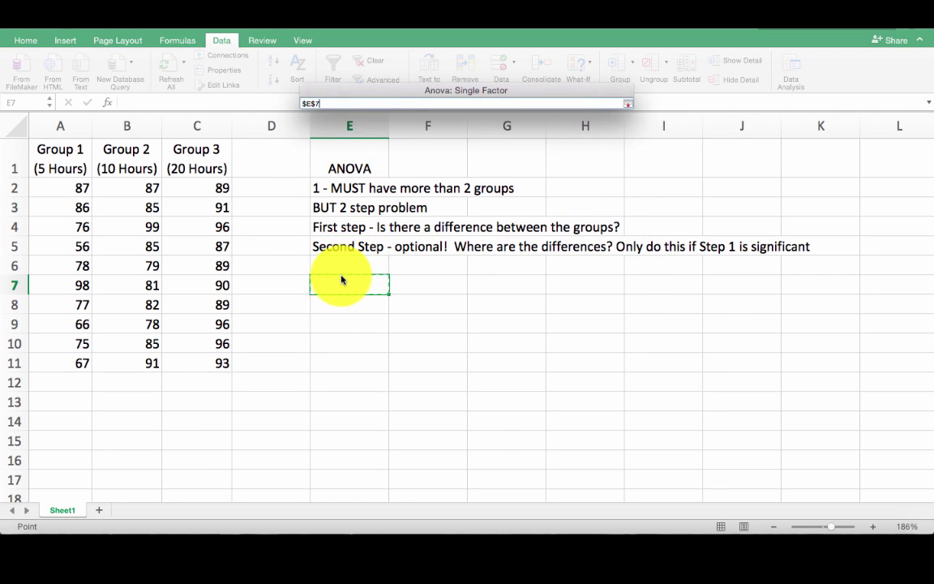
{"action": "key", "text": "Return"}
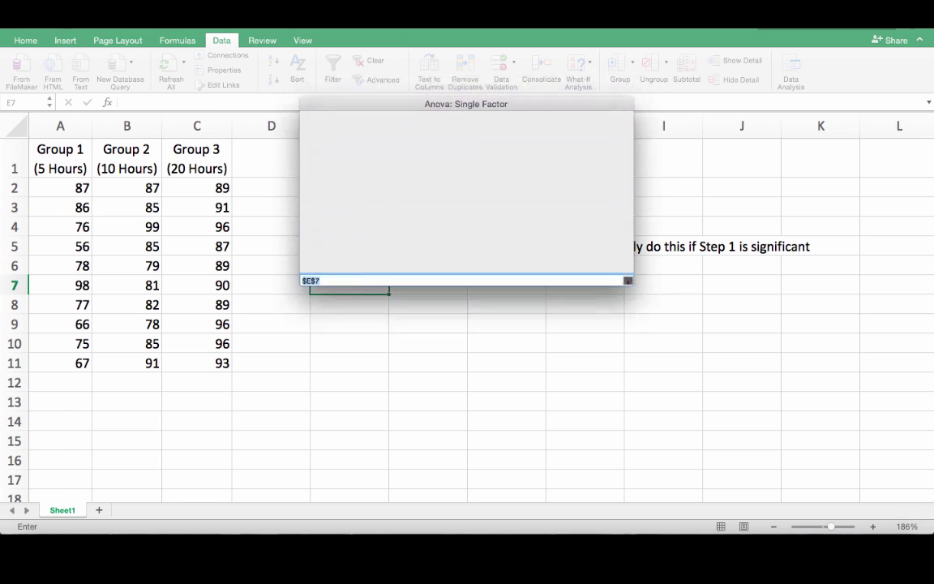
{"action": "left_click", "coordinate": [586, 130]}
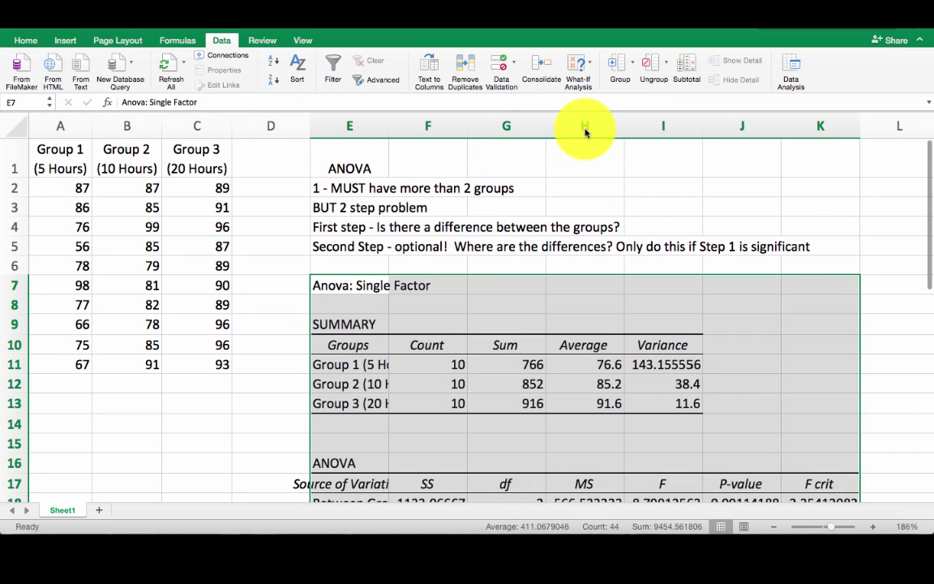
Resize column E to fit the ANOVA output labels and autofit columns F through J to their contents
{"action": "double_click", "coordinate": [389, 126]}
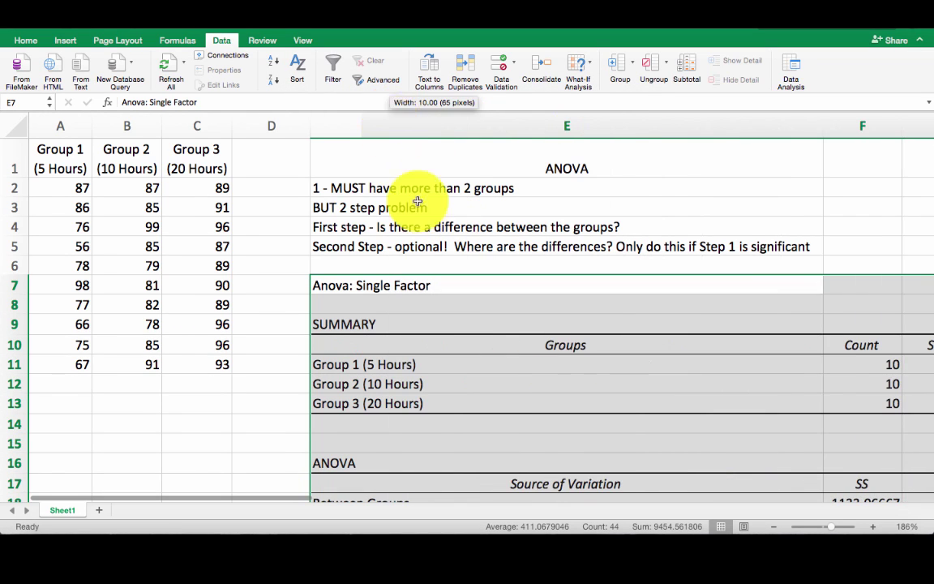
{"action": "left_click_drag", "start_coordinate": [819, 121], "coordinate": [500, 130]}
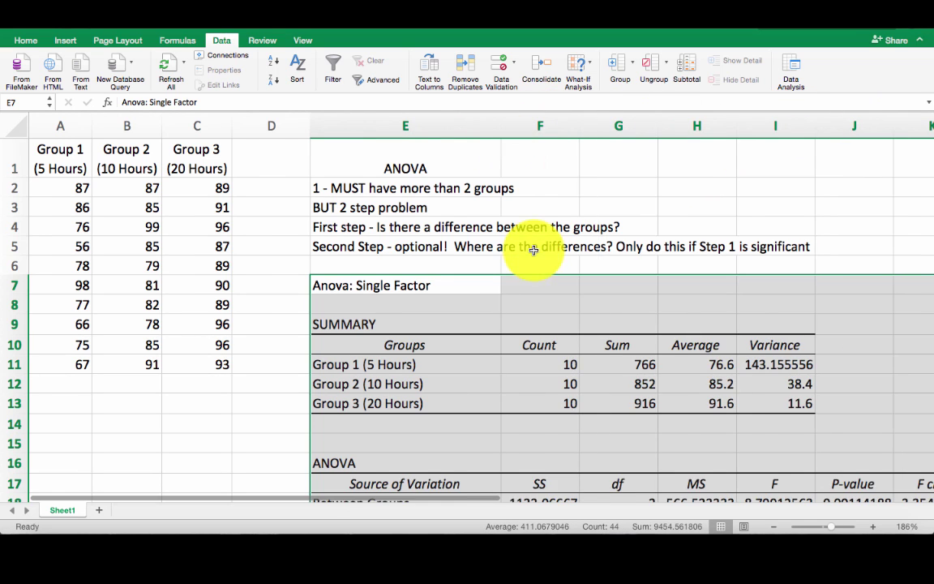
{"action": "scroll", "coordinate": [533, 250], "scroll_direction": "down", "scroll_amount": 5}
{"action": "double_click", "coordinate": [579, 123]}
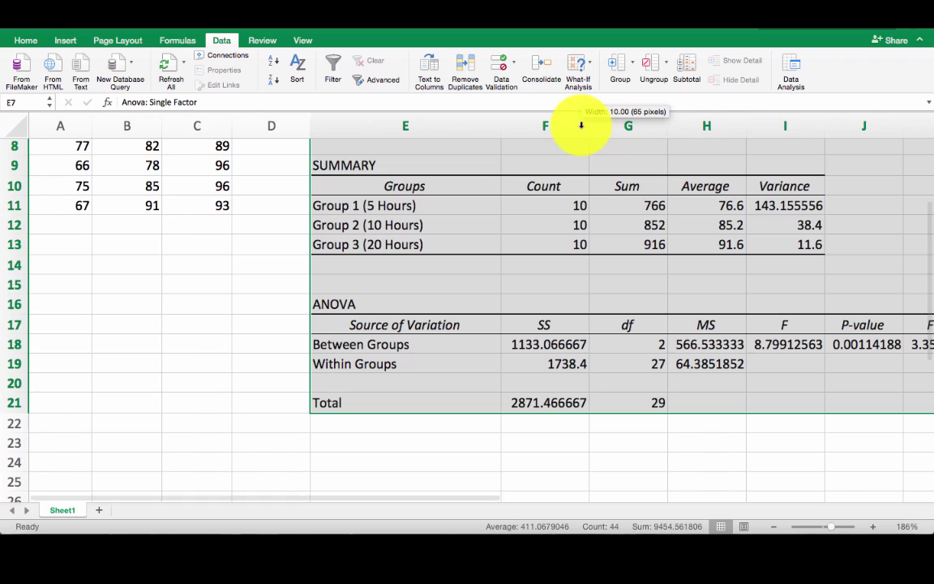
{"action": "double_click", "coordinate": [667, 122]}
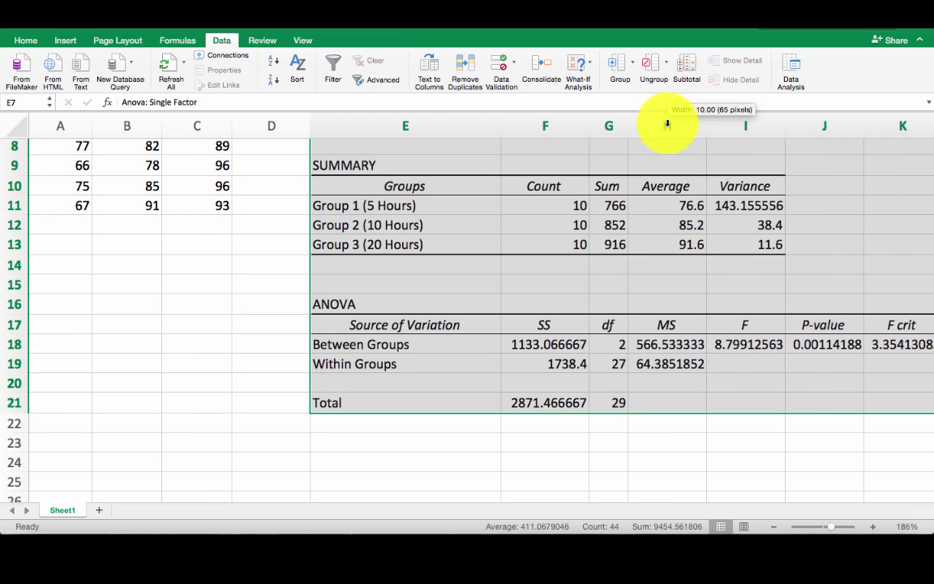
{"action": "double_click", "coordinate": [710, 121]}
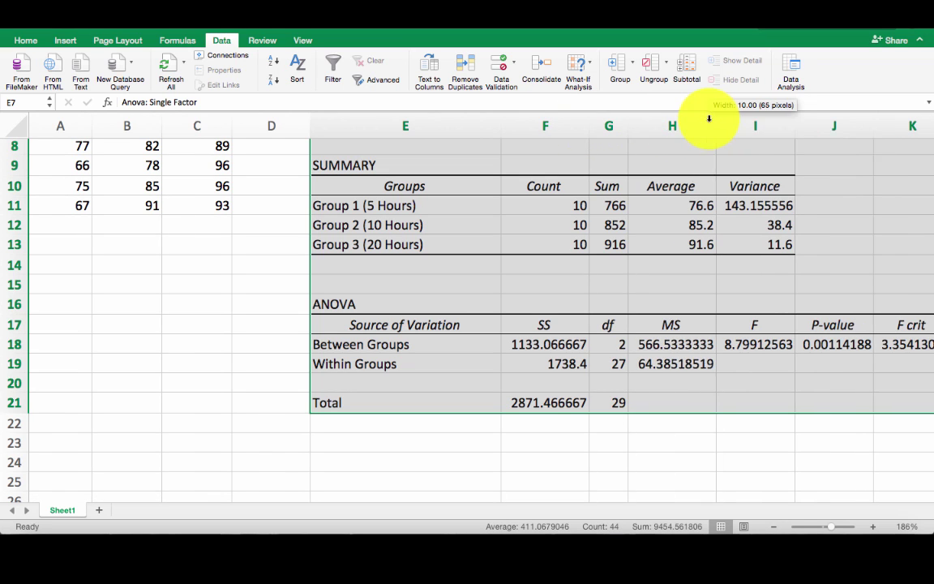
{"action": "double_click", "coordinate": [794, 115]}
{"action": "left_click", "coordinate": [874, 116]}
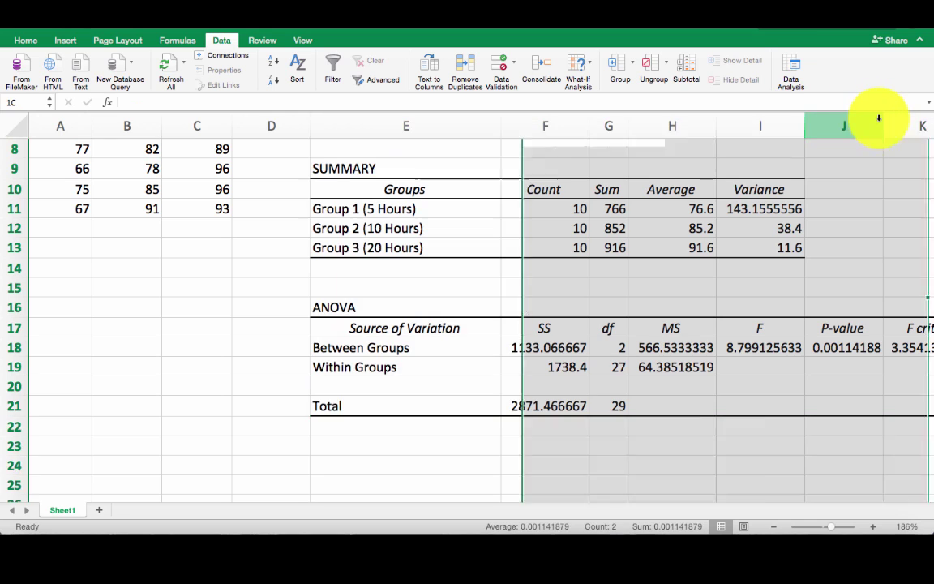
{"action": "double_click", "coordinate": [879, 119]}
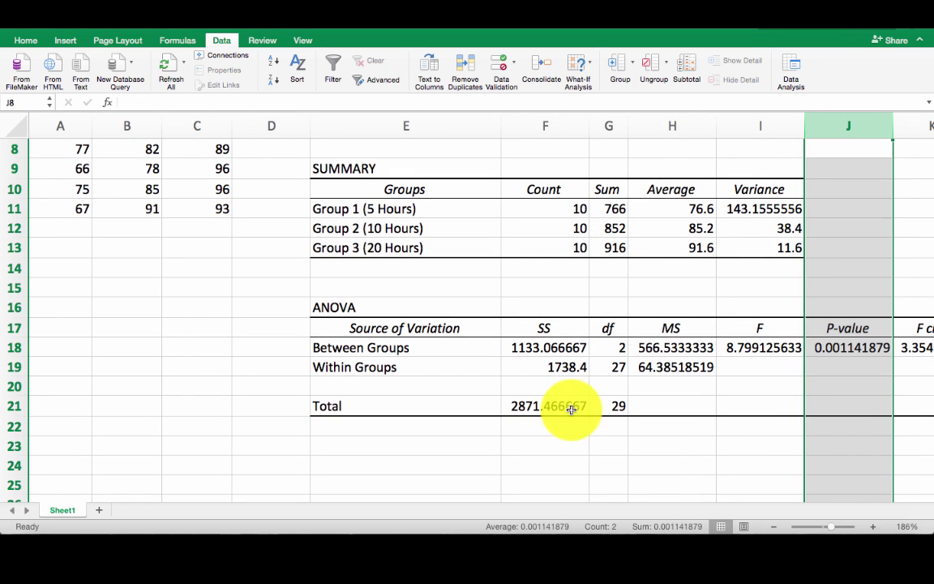
Highlight the summary table's Average column, H10:H13, in yellow and review each group's average
{"action": "scroll", "coordinate": [424, 488], "scroll_direction": "right", "scroll_amount": 3}
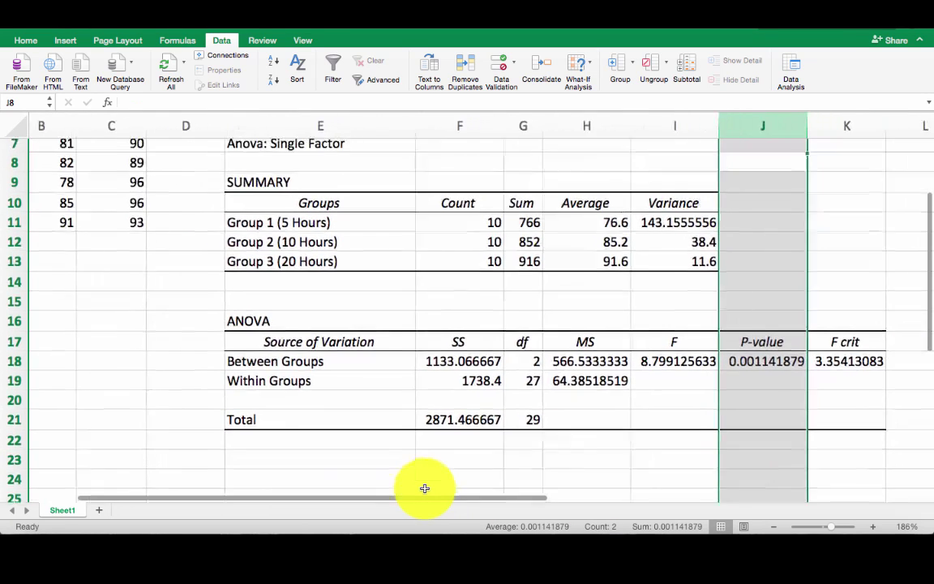
{"action": "scroll", "coordinate": [424, 486], "scroll_direction": "right", "scroll_amount": 2}
{"action": "scroll", "coordinate": [421, 454], "scroll_direction": "up", "scroll_amount": 5}
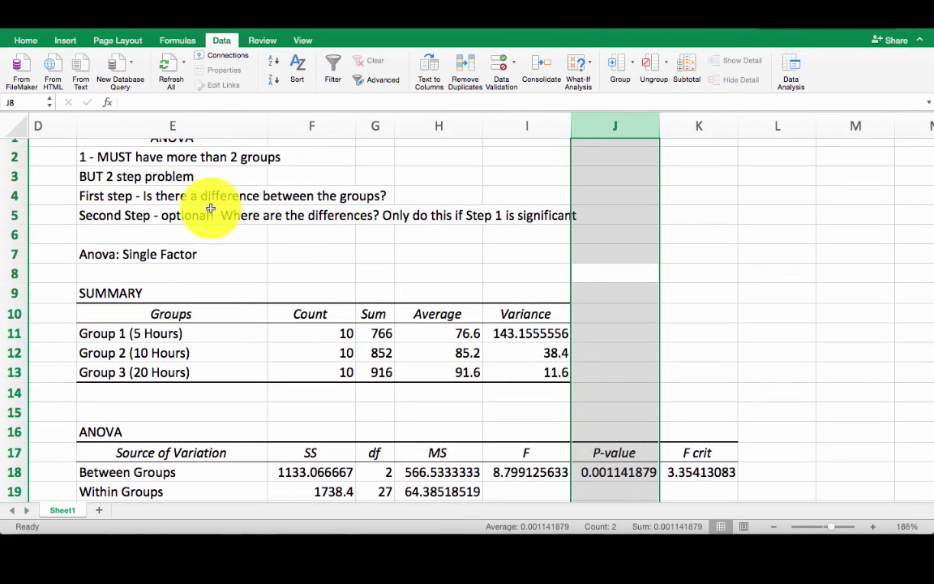
{"action": "scroll", "coordinate": [219, 227], "scroll_direction": "down", "scroll_amount": 1}
{"action": "scroll", "coordinate": [220, 228], "scroll_direction": "down", "scroll_amount": 2}
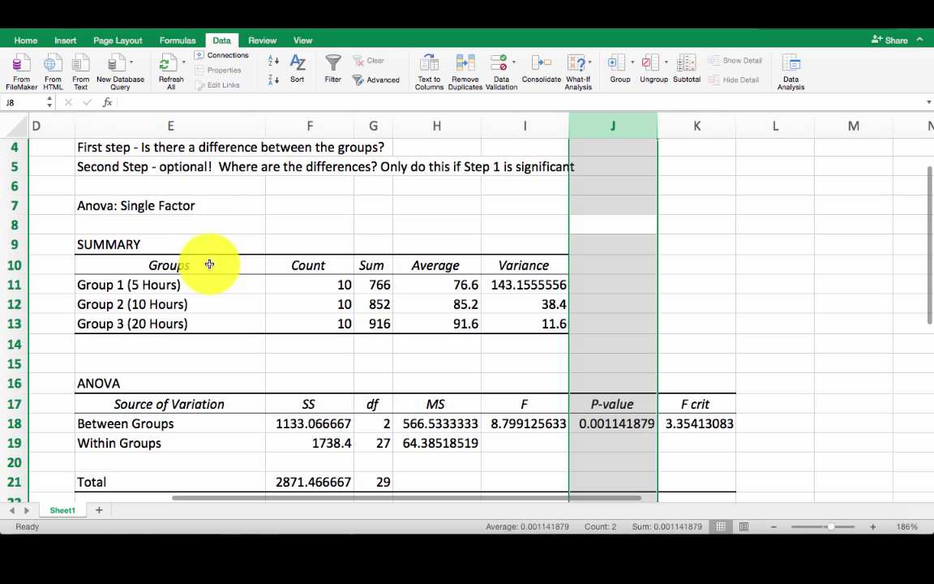
{"action": "left_click", "coordinate": [193, 285]}
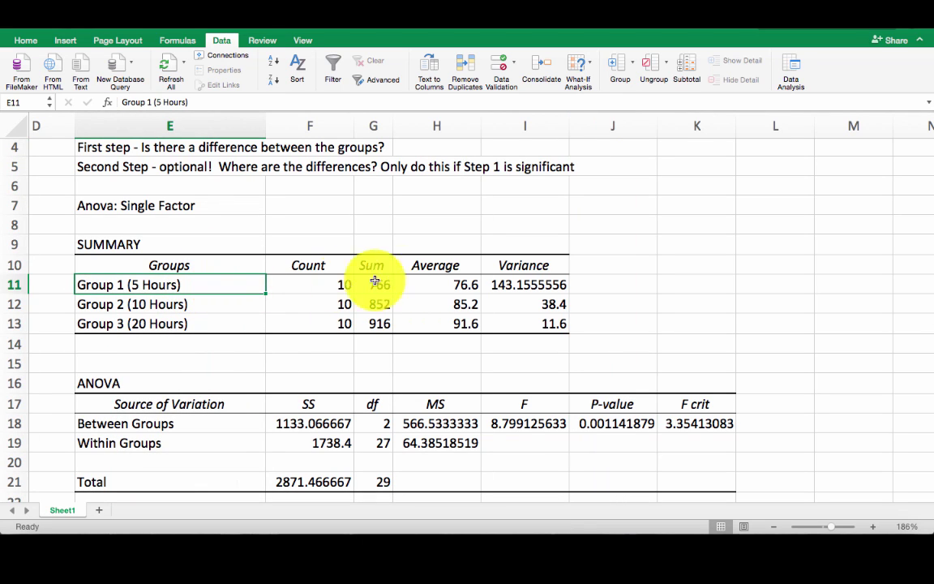
{"action": "left_click_drag", "start_coordinate": [415, 268], "coordinate": [417, 317]}
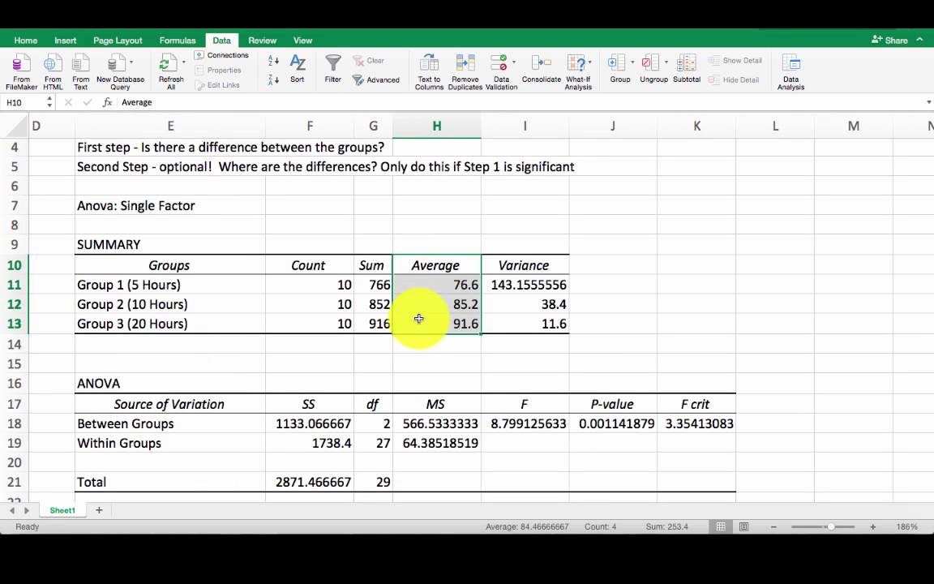
{"action": "left_click", "coordinate": [36, 41]}
{"action": "left_click", "coordinate": [199, 79]}
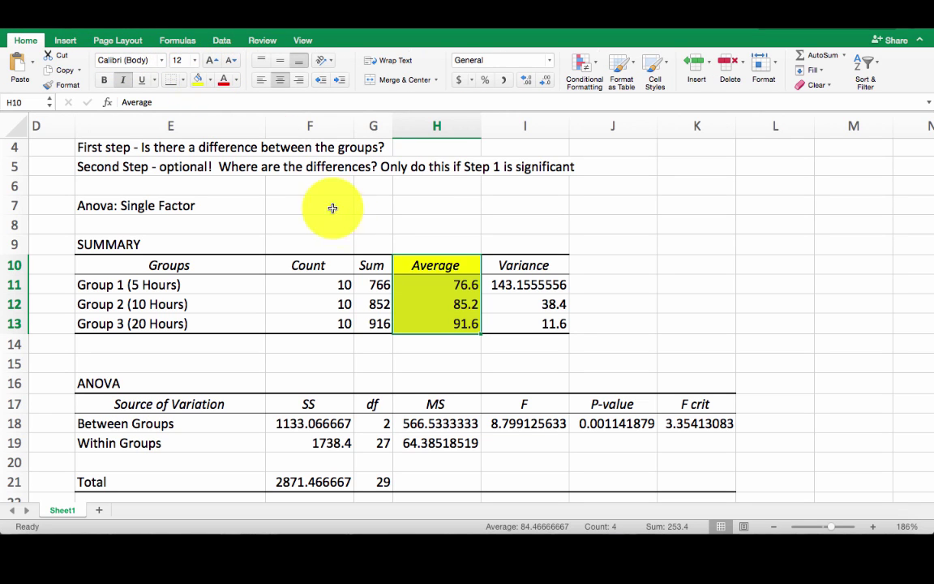
{"action": "left_click", "coordinate": [436, 283]}
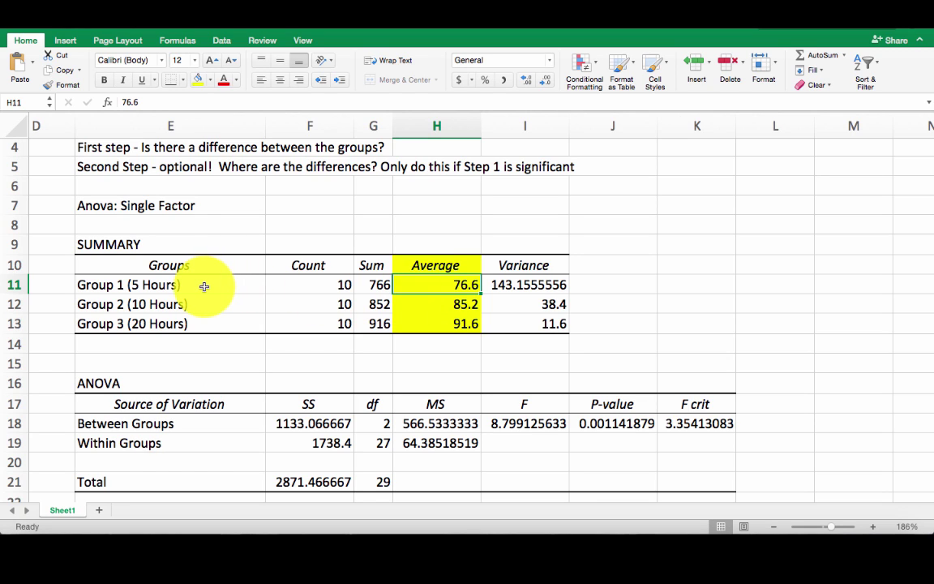
{"action": "left_click", "coordinate": [434, 302]}
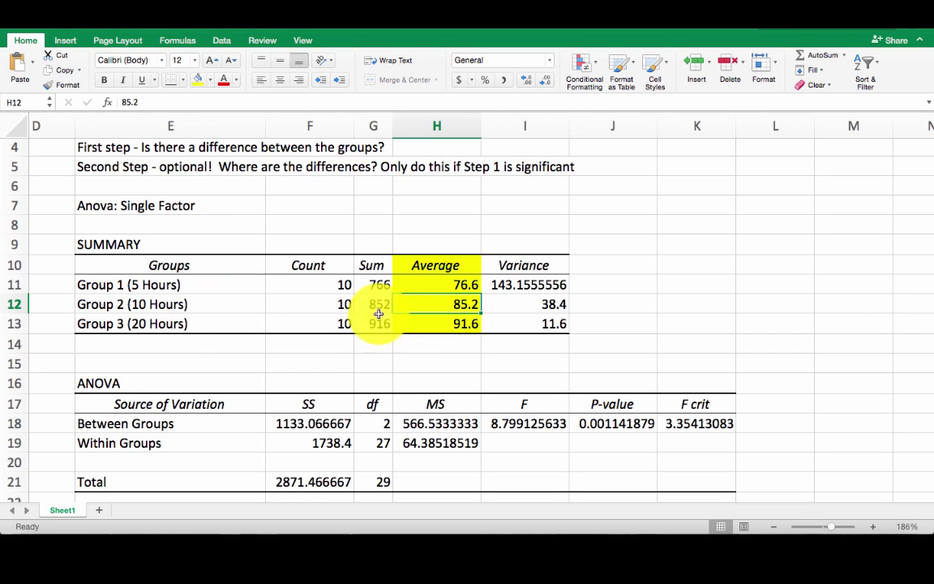
{"action": "left_click", "coordinate": [428, 324]}
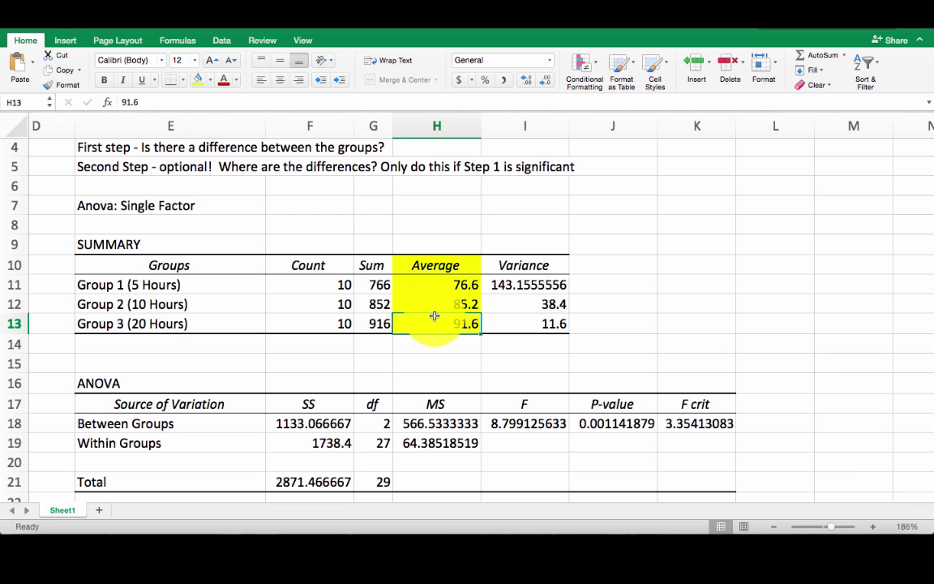
Highlight the Between Groups label, the between- and within-groups df, the F value and the P-value in yellow in the ANOVA table
{"action": "scroll", "coordinate": [434, 307], "scroll_direction": "down", "scroll_amount": 1}
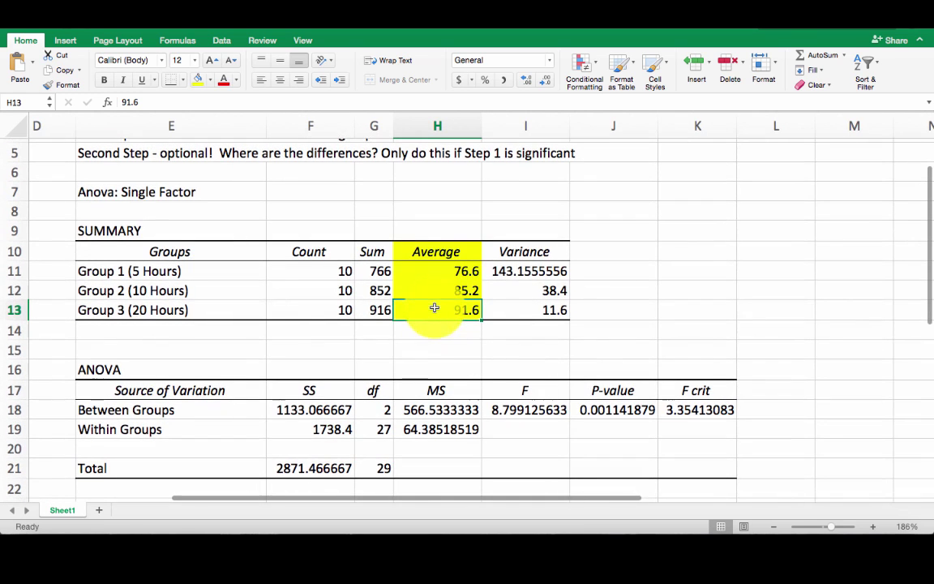
{"action": "scroll", "coordinate": [241, 372], "scroll_direction": "down", "scroll_amount": 1}
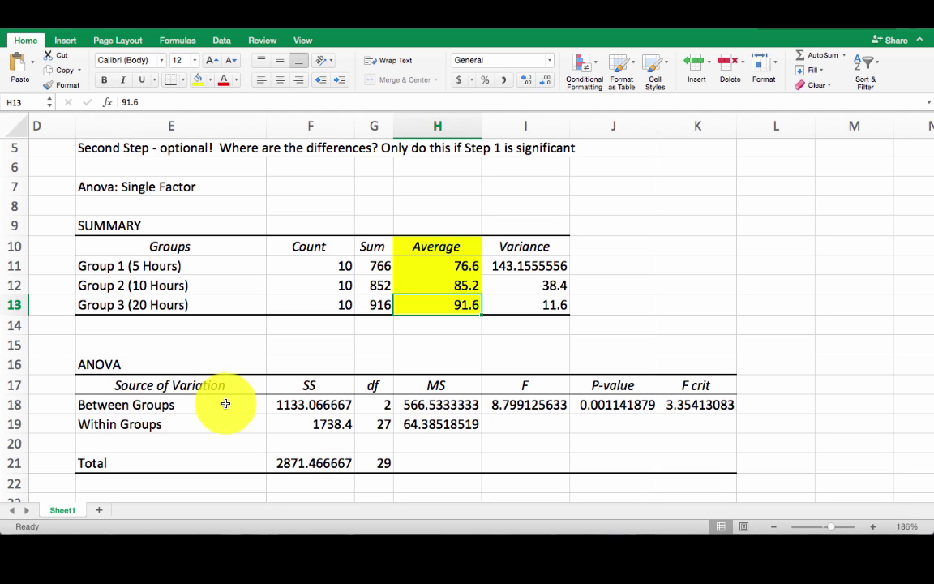
{"action": "left_click", "coordinate": [183, 406]}
{"action": "left_click", "coordinate": [197, 81]}
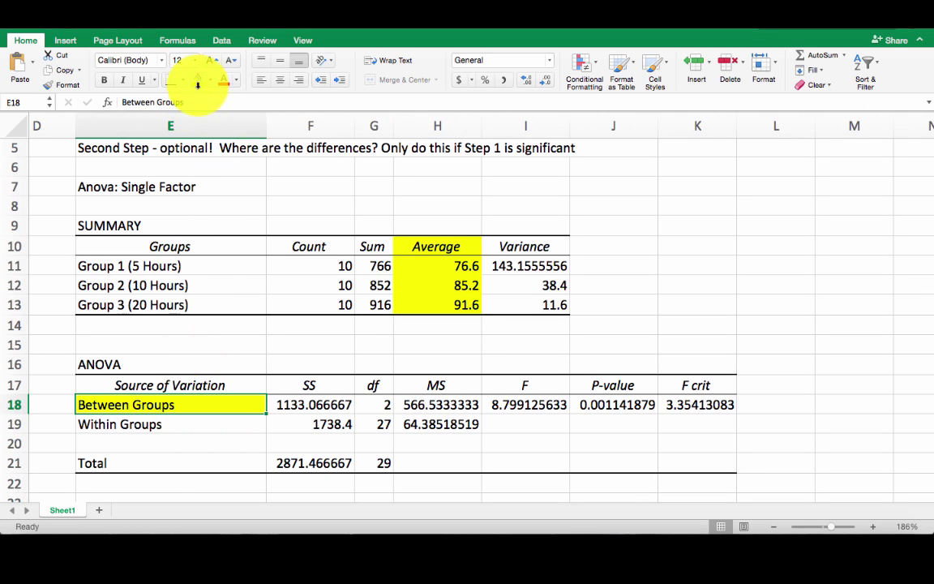
{"action": "left_click", "coordinate": [373, 399]}
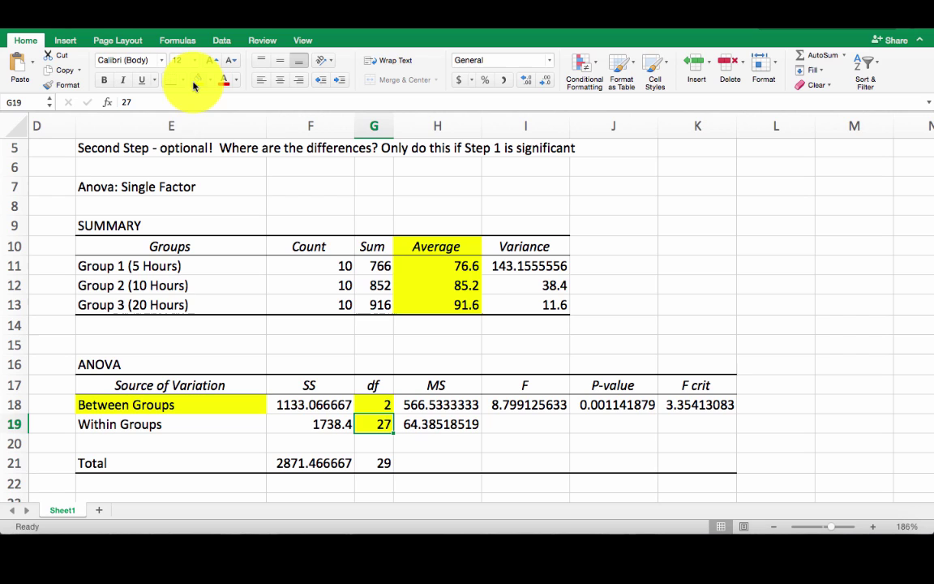
{"action": "left_click", "coordinate": [507, 399]}
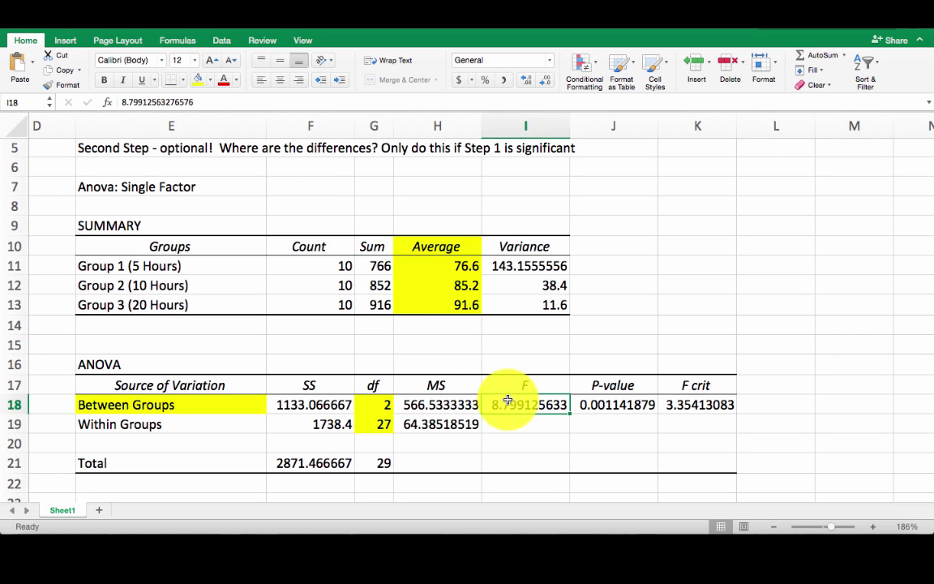
{"action": "left_click", "coordinate": [199, 80]}
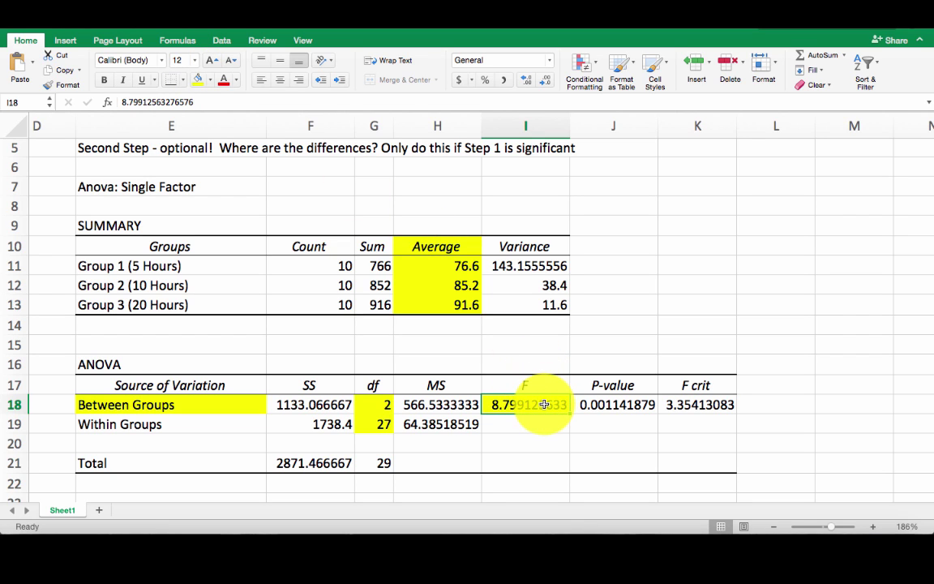
{"action": "key", "text": "Right"}
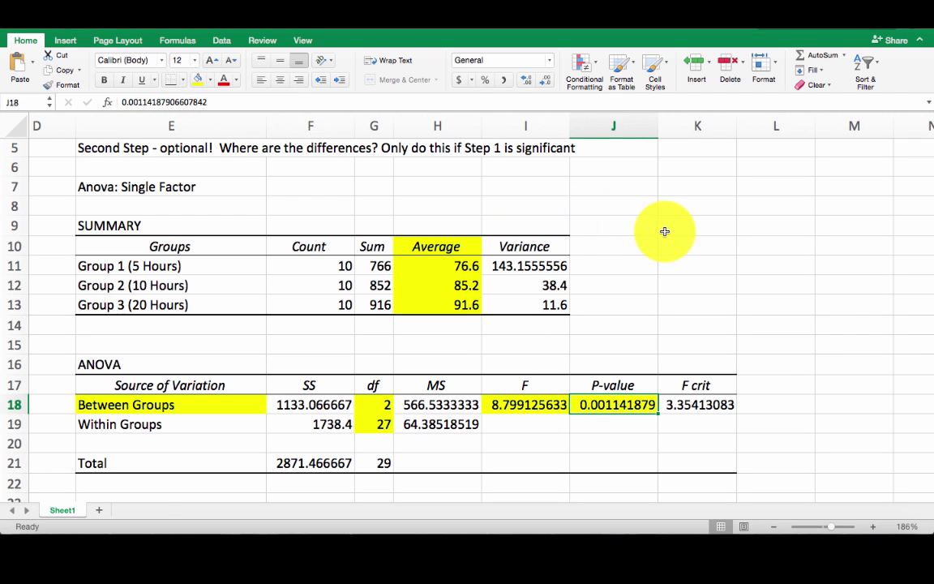
Add the note "If less than .05, there is a significant difference" in J20, below the ANOVA P-value
{"action": "scroll", "coordinate": [663, 229], "scroll_direction": "down", "scroll_amount": 2}
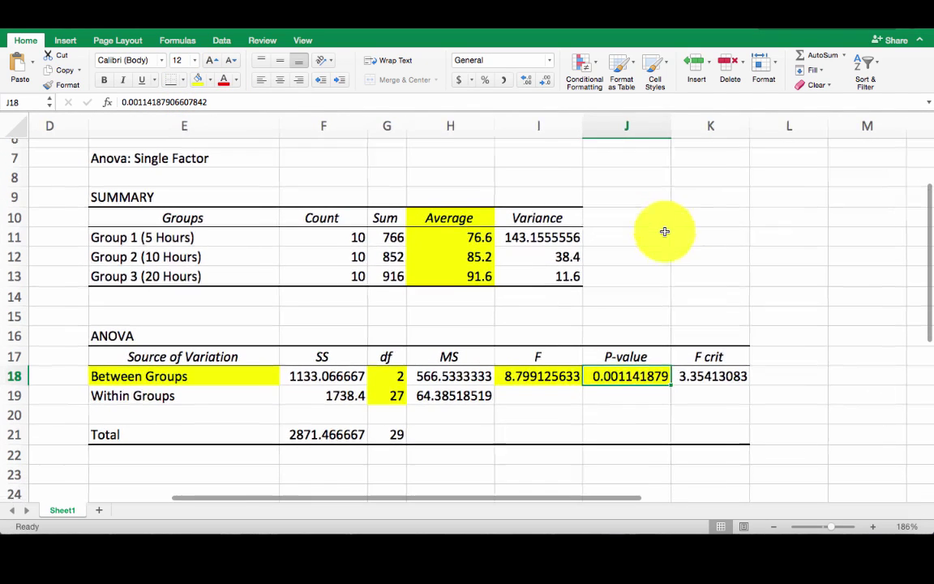
{"action": "left_click", "coordinate": [614, 414]}
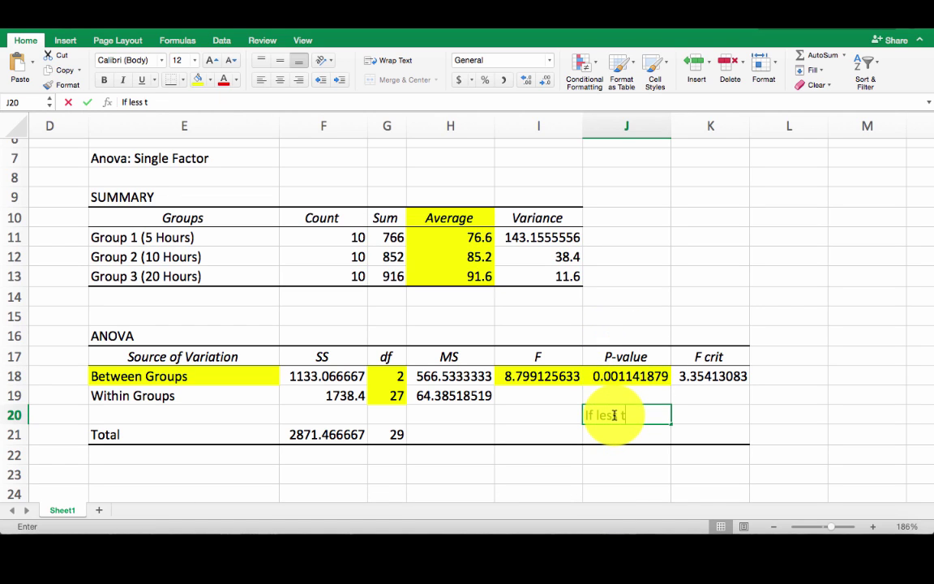
{"action": "type", "text": "If less than /"}
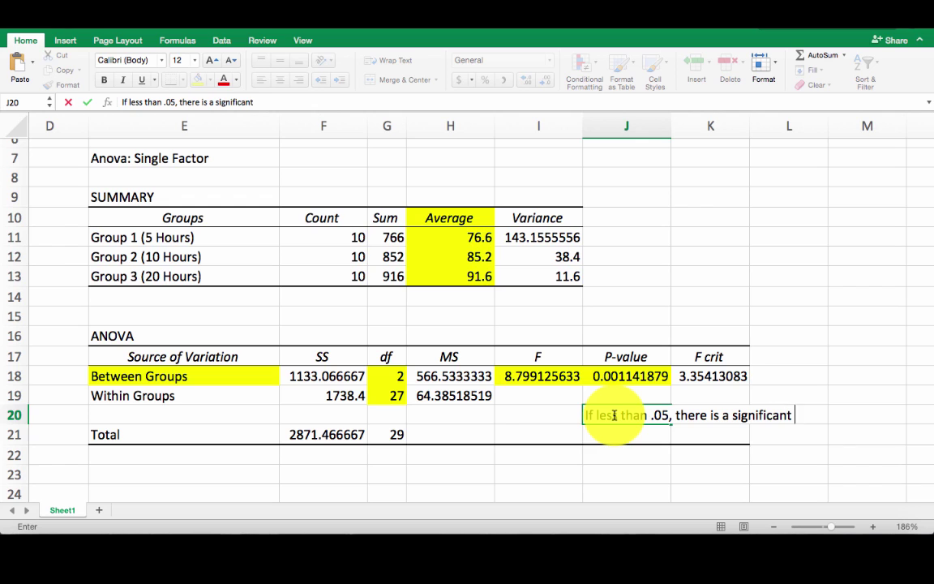
{"action": "key", "text": "Return"}
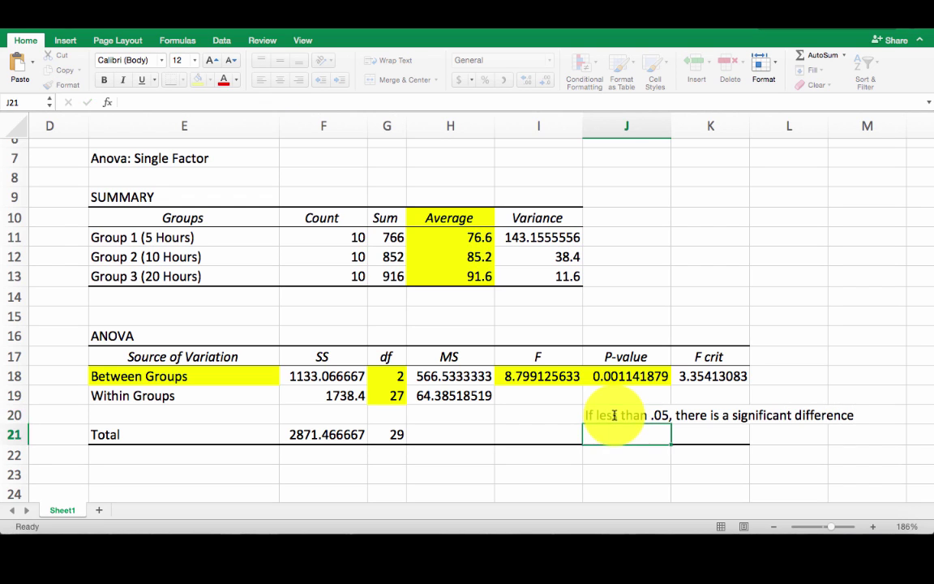
Examine the ANOVA P-value in J18 against the first-step and second-step notes in E4 and E5
{"action": "left_click", "coordinate": [614, 376]}
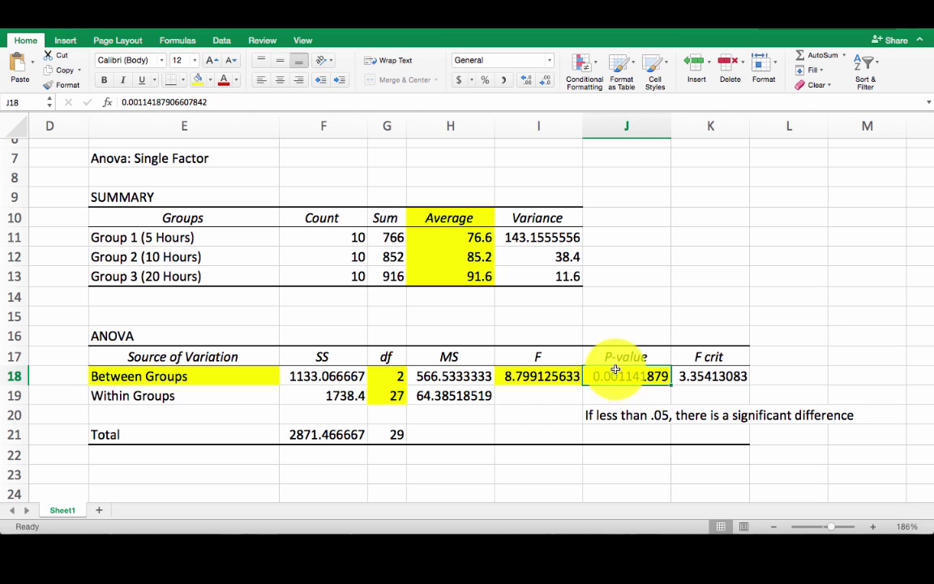
{"action": "scroll", "coordinate": [614, 375], "scroll_direction": "up", "scroll_amount": 3}
{"action": "left_click", "coordinate": [244, 168]}
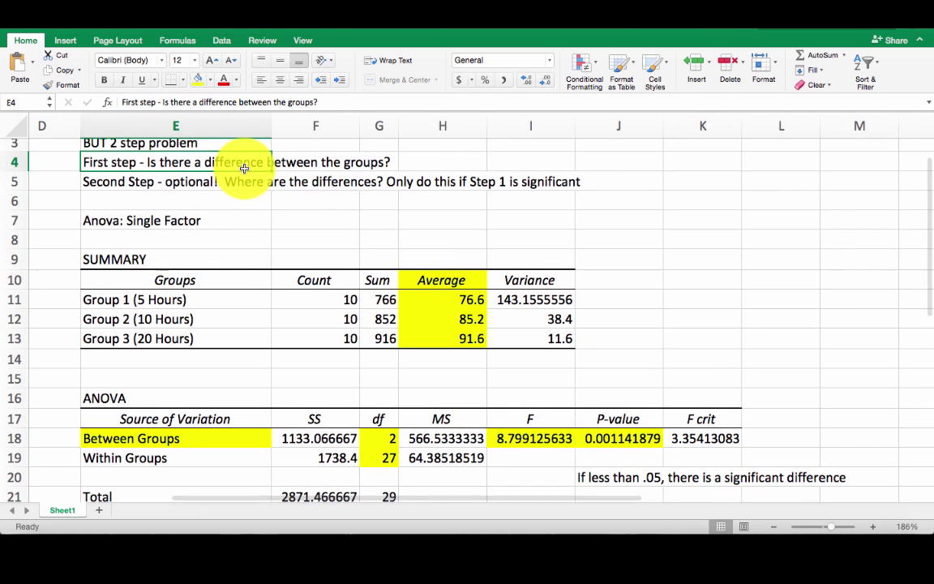
{"action": "left_click", "coordinate": [619, 421]}
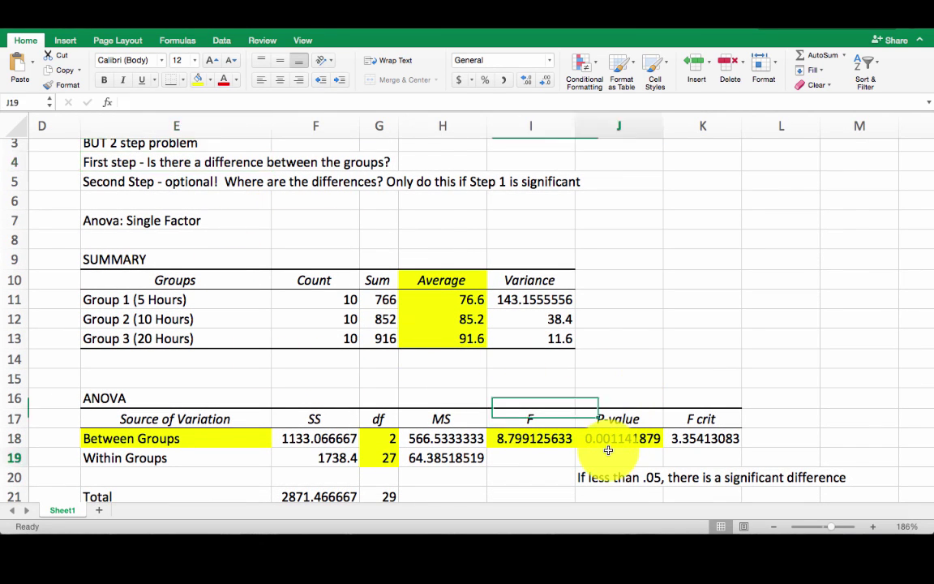
{"action": "left_click", "coordinate": [610, 439]}
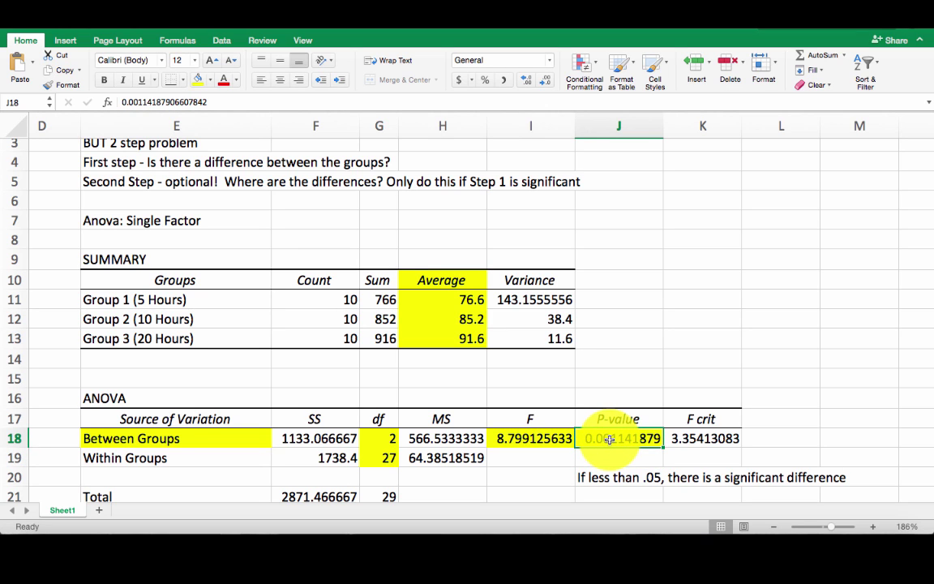
{"action": "left_click", "coordinate": [164, 180]}
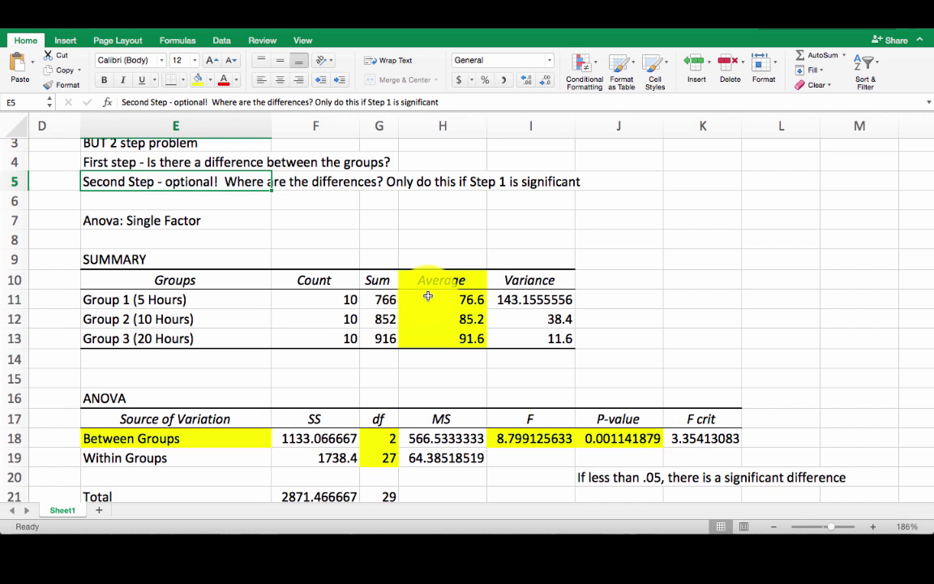
{"action": "scroll", "coordinate": [381, 215], "scroll_direction": "down", "scroll_amount": 2}
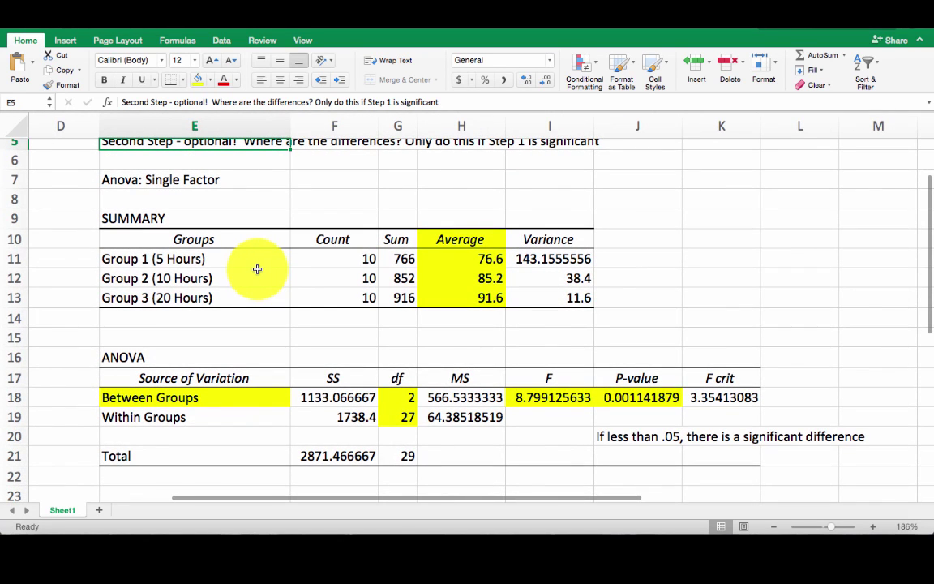
{"action": "scroll", "coordinate": [257, 269], "scroll_direction": "up", "scroll_amount": 1}
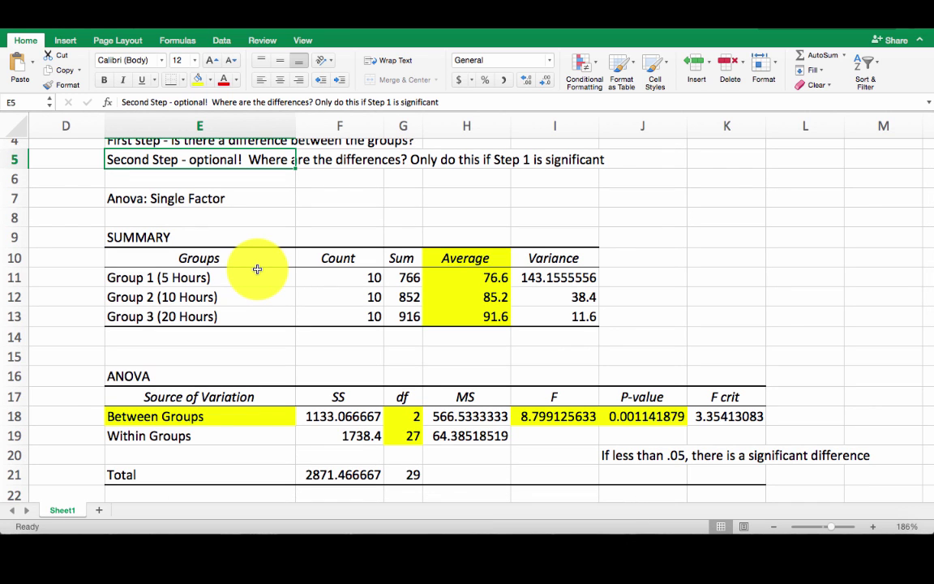
Start a t-Test: Two-Sample Assuming Equal Variances from the data analysis tools
{"action": "left_click", "coordinate": [827, 526]}
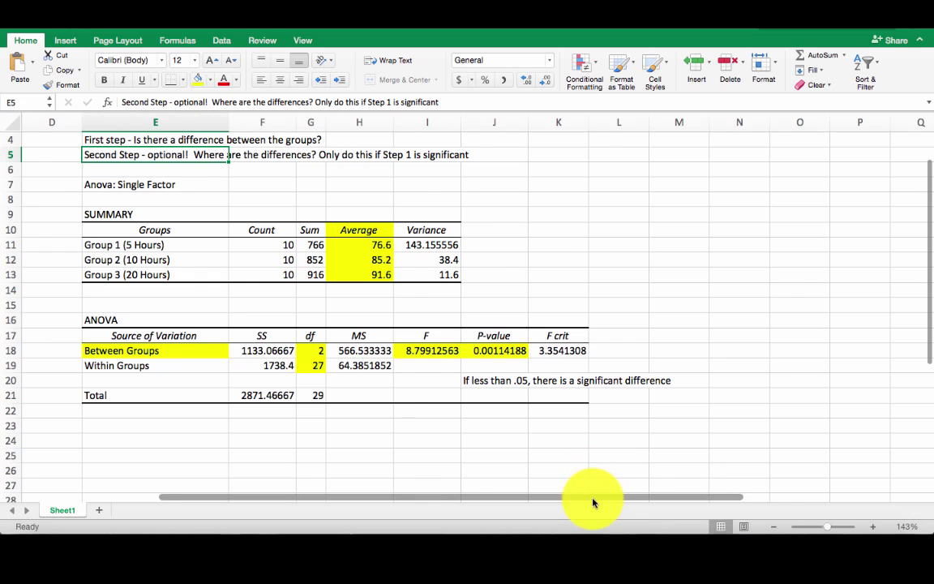
{"action": "scroll", "coordinate": [593, 497], "scroll_direction": "left", "scroll_amount": 5}
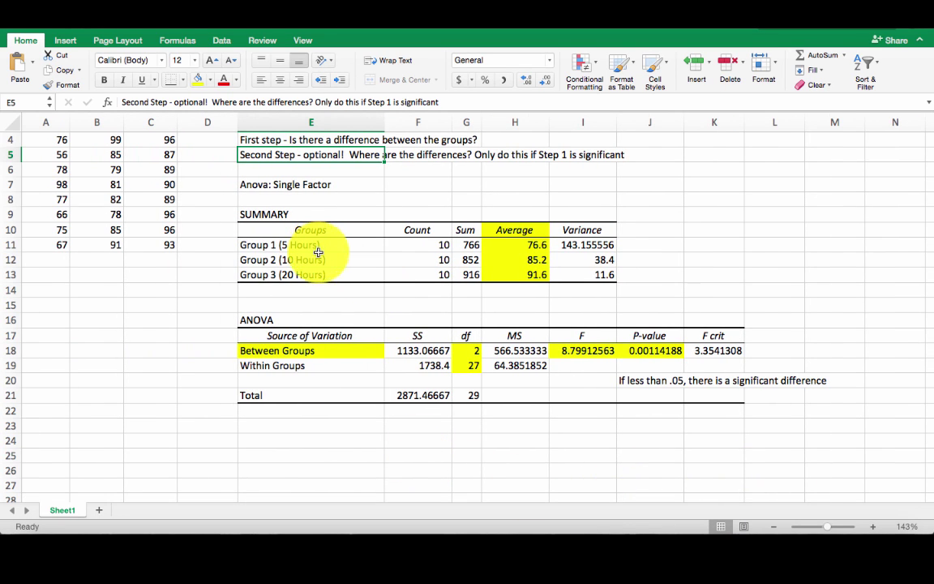
{"action": "left_click", "coordinate": [224, 40]}
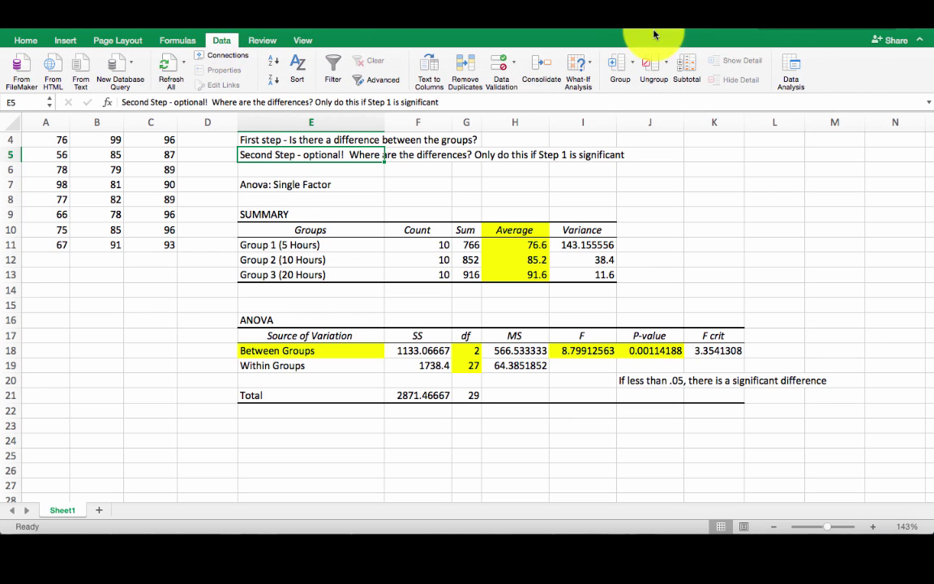
{"action": "left_click", "coordinate": [787, 67]}
{"action": "scroll", "coordinate": [459, 183], "scroll_direction": "down", "scroll_amount": 4}
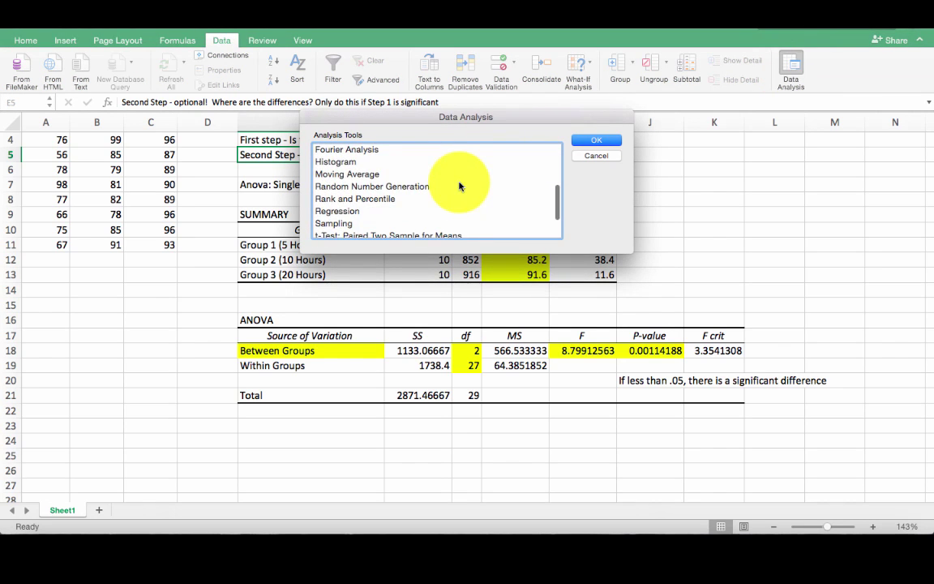
{"action": "scroll", "coordinate": [458, 186], "scroll_direction": "down", "scroll_amount": 2}
{"action": "left_click", "coordinate": [441, 207]}
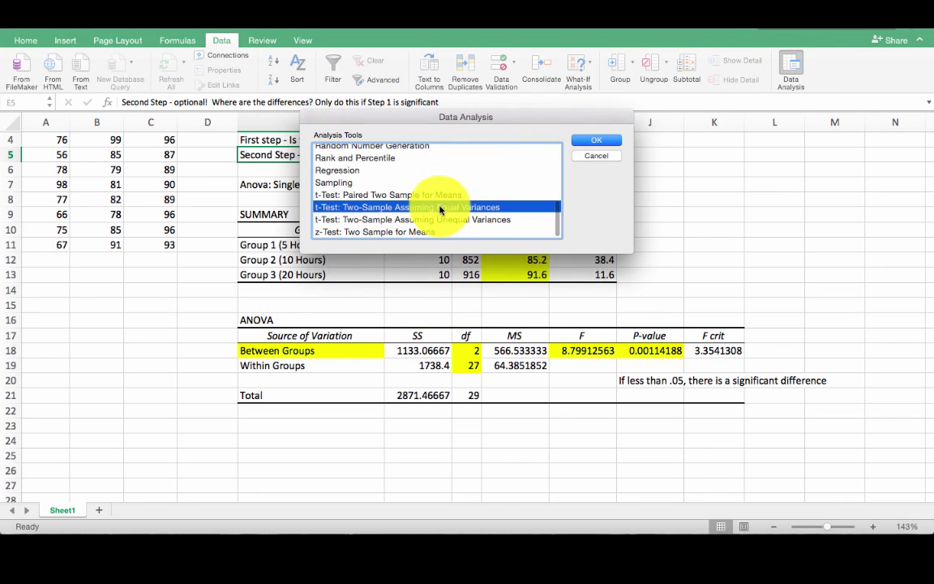
{"action": "left_click", "coordinate": [590, 142]}
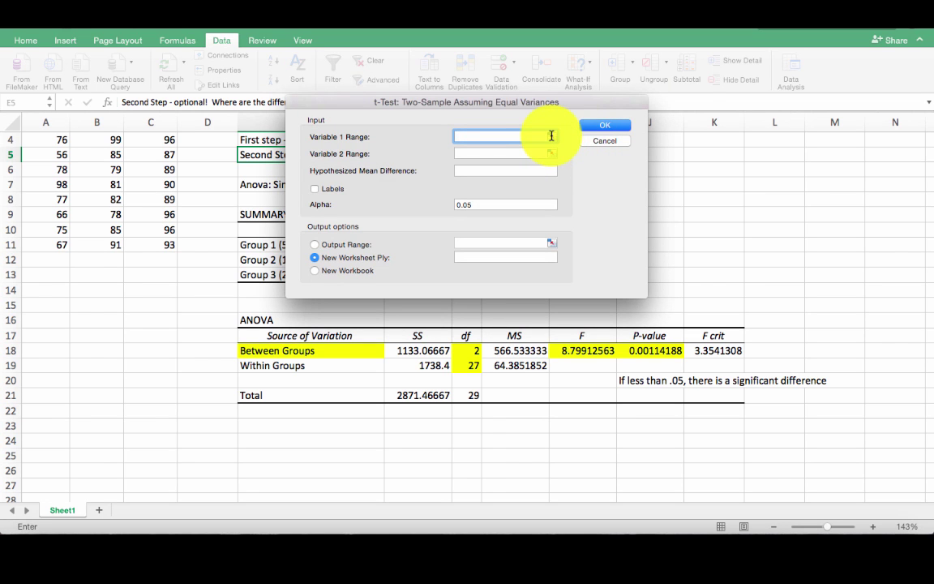
Set the t-test's Variable 1 Range to $A$1:$A$11 and Variable 2 Range to $B$1:$B$11, with Labels enabled
{"action": "left_click", "coordinate": [551, 136]}
{"action": "scroll", "coordinate": [108, 194], "scroll_direction": "up", "scroll_amount": 3}
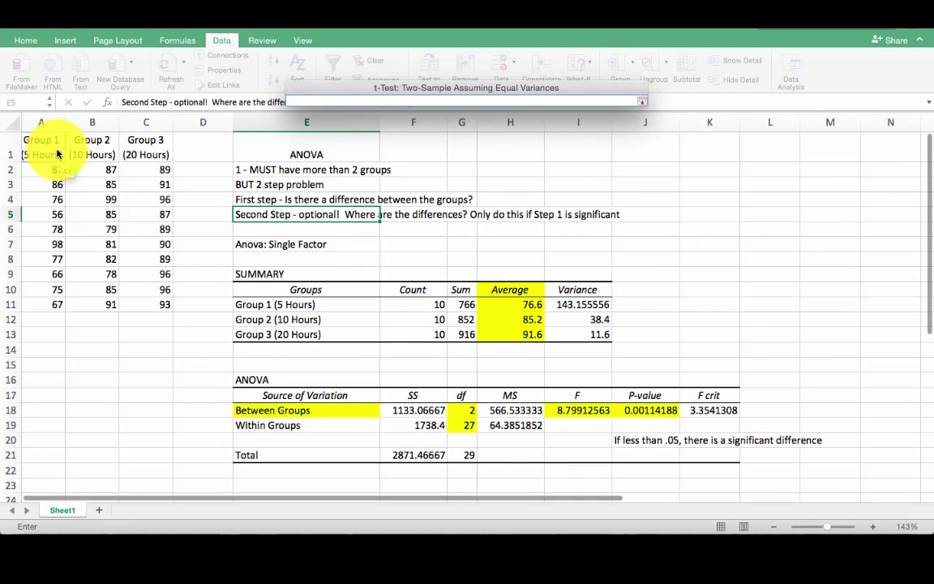
{"action": "left_click_drag", "start_coordinate": [57, 154], "coordinate": [72, 302]}
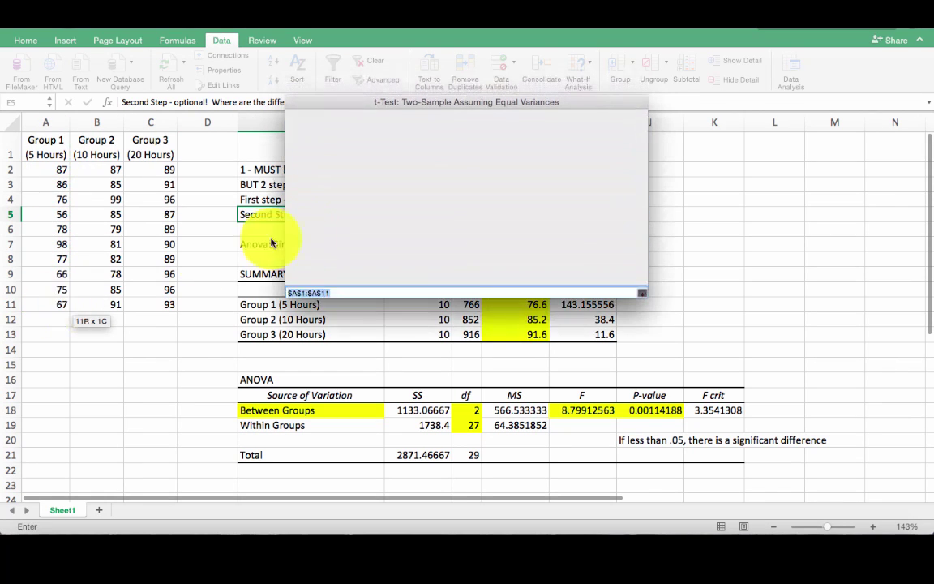
{"action": "left_click", "coordinate": [551, 152]}
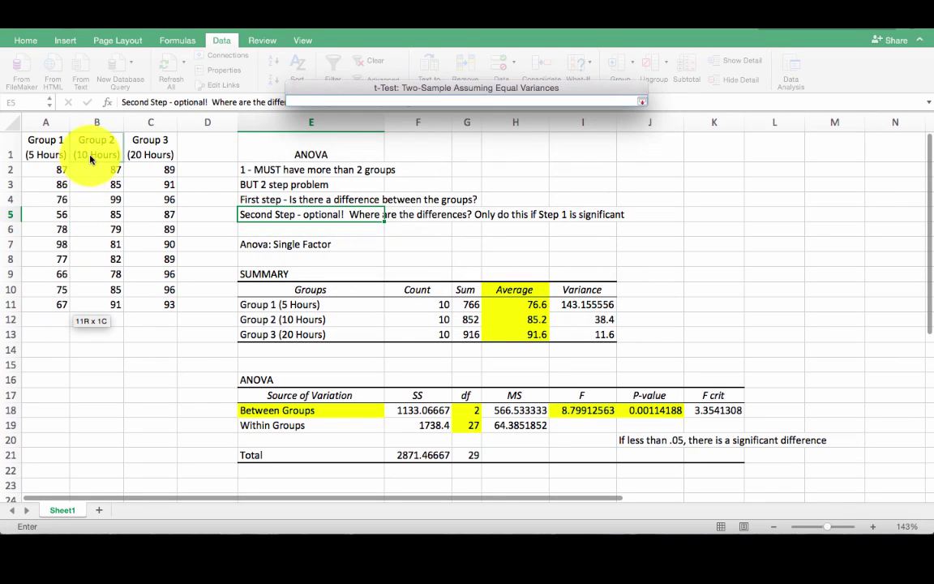
{"action": "left_click_drag", "start_coordinate": [90, 159], "coordinate": [111, 304]}
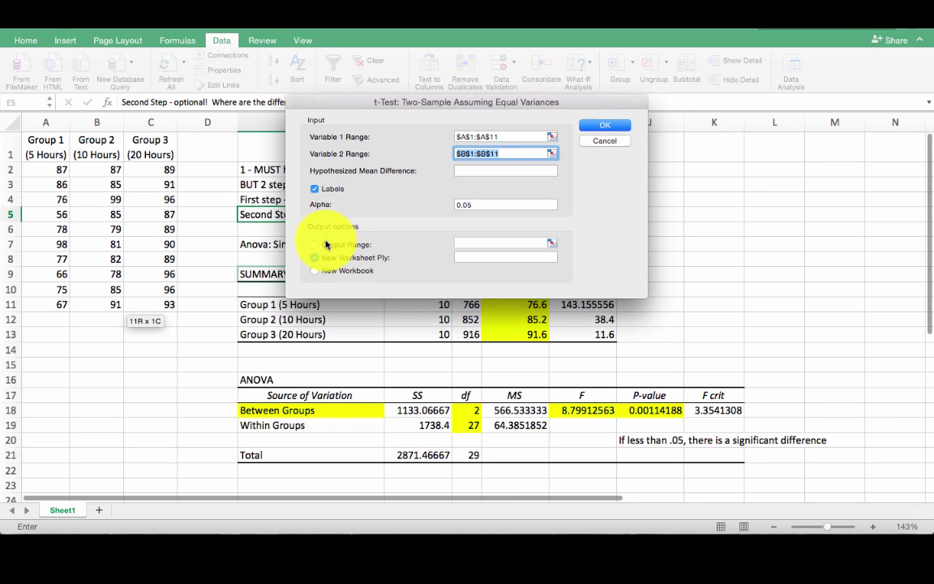
Set the t-test output range to $E$24 and generate the results
{"action": "left_click", "coordinate": [326, 248]}
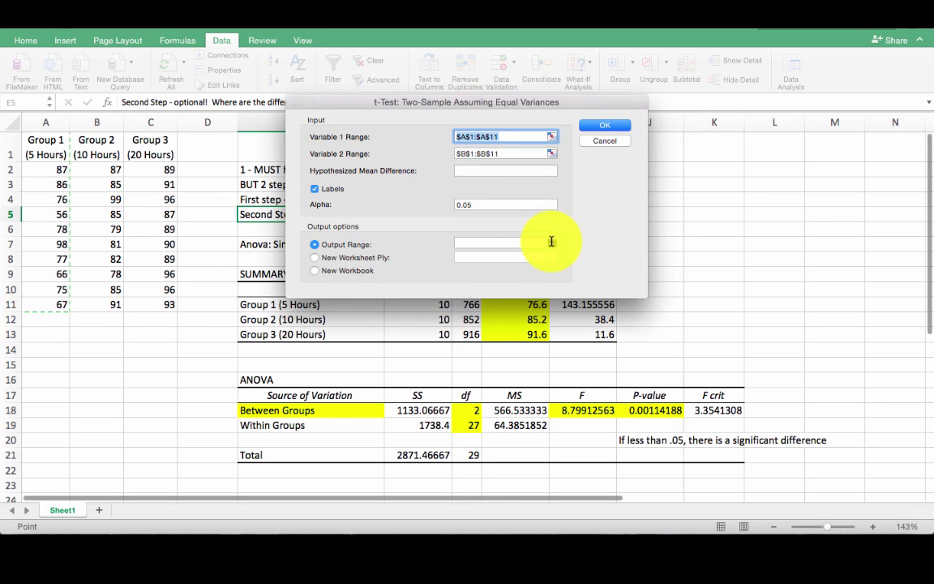
{"action": "left_click", "coordinate": [551, 242]}
{"action": "scroll", "coordinate": [225, 312], "scroll_direction": "down", "scroll_amount": 5}
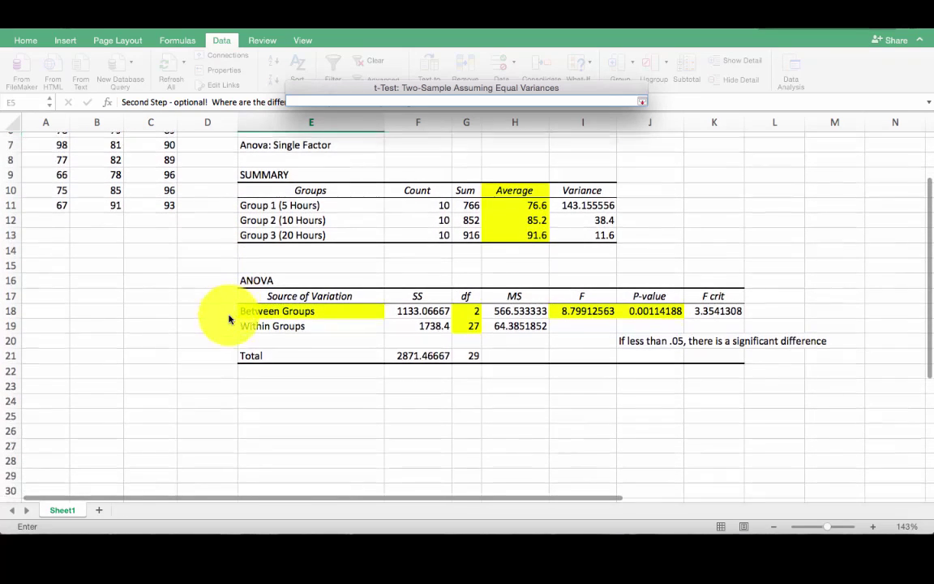
{"action": "left_click", "coordinate": [261, 387]}
{"action": "left_click", "coordinate": [264, 401]}
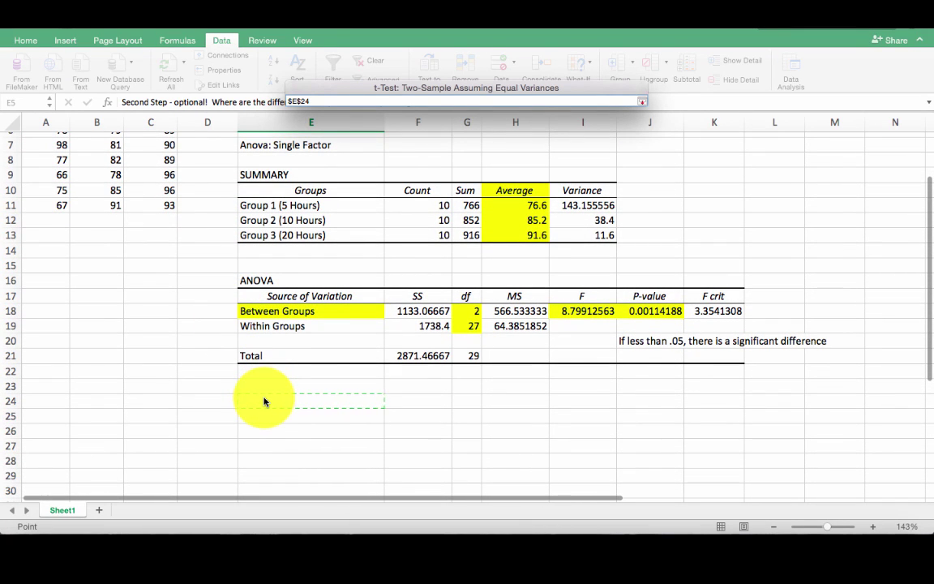
{"action": "key", "text": "Return"}
{"action": "left_click", "coordinate": [621, 127]}
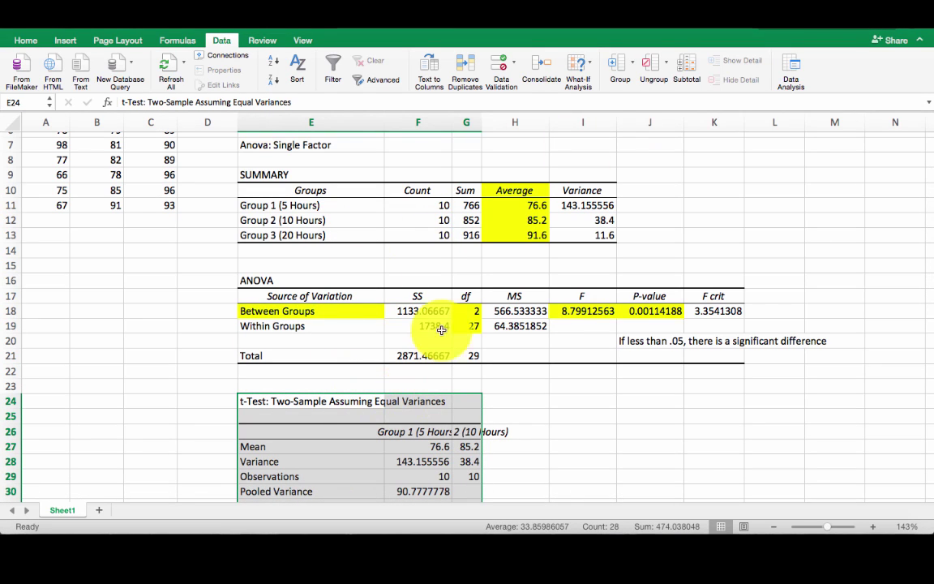
Widen columns F and G to fit the t-test group headings and highlight the two group means, F27:G27, in yellow
{"action": "left_click_drag", "start_coordinate": [452, 122], "coordinate": [570, 123]}
{"action": "scroll", "coordinate": [434, 340], "scroll_direction": "down", "scroll_amount": 4}
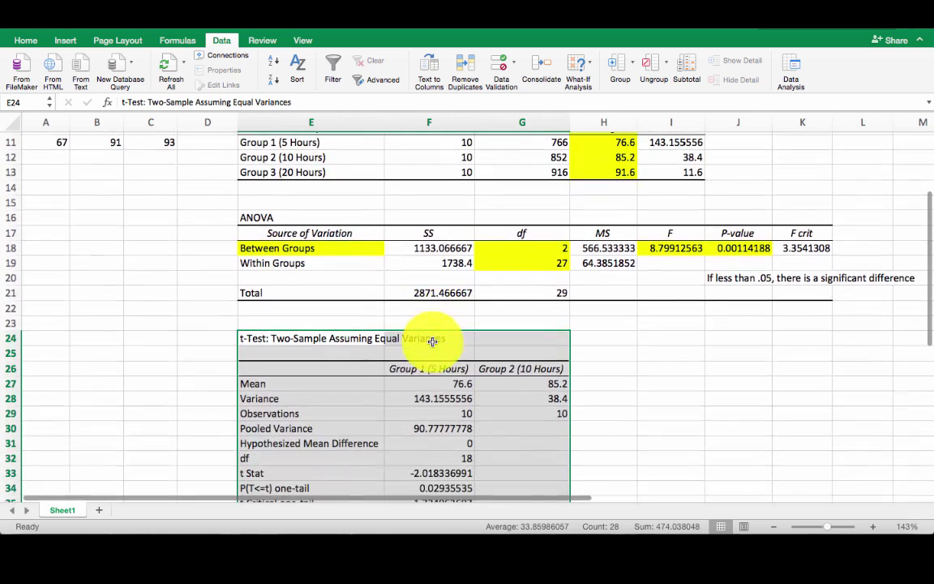
{"action": "left_click_drag", "start_coordinate": [435, 383], "coordinate": [490, 382]}
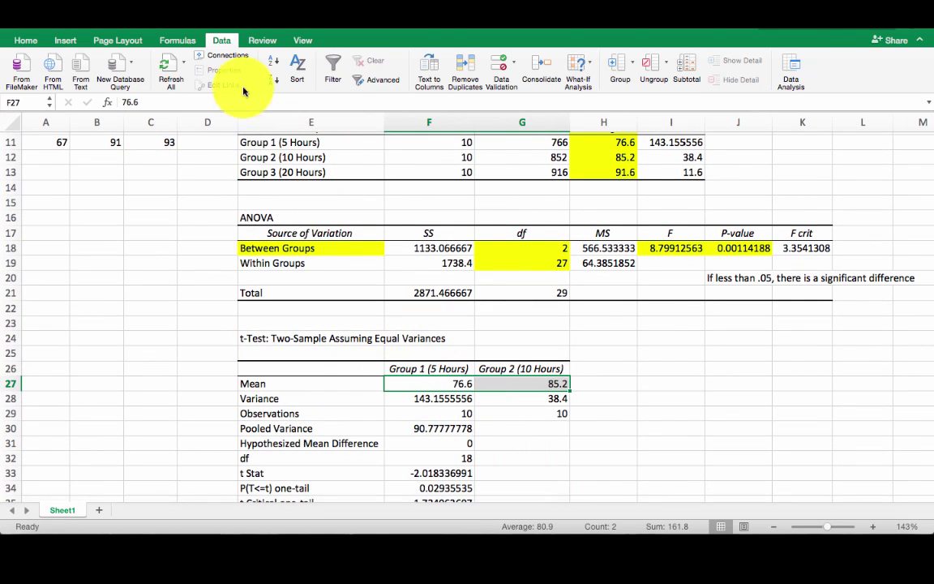
{"action": "left_click", "coordinate": [29, 41]}
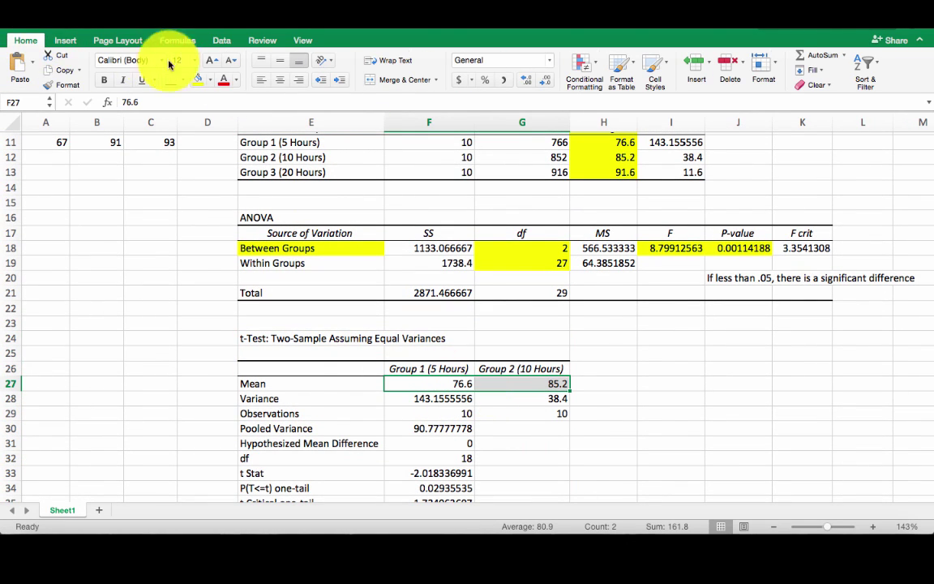
{"action": "left_click", "coordinate": [197, 82]}
Highlight the t-test's df, t Stat and t Critical one-tail values in F32, F33 and F35 in yellow
{"action": "scroll", "coordinate": [438, 328], "scroll_direction": "down", "scroll_amount": 2}
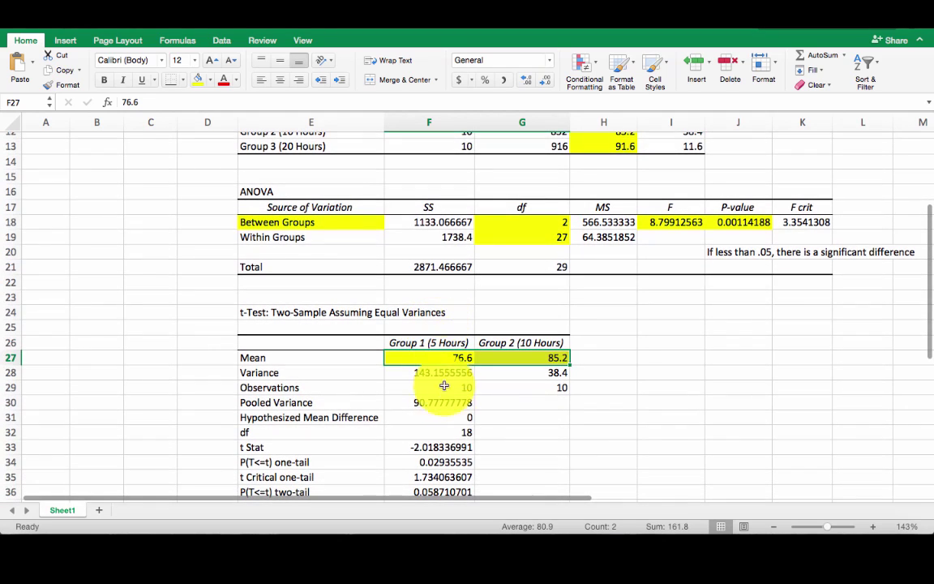
{"action": "left_click", "coordinate": [444, 431]}
{"action": "left_click", "coordinate": [197, 80]}
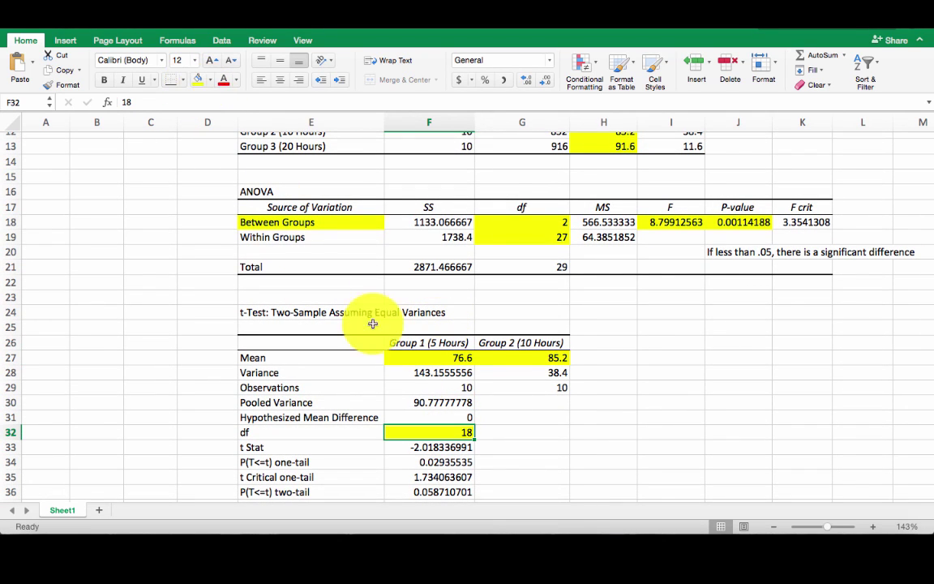
{"action": "left_click", "coordinate": [428, 447]}
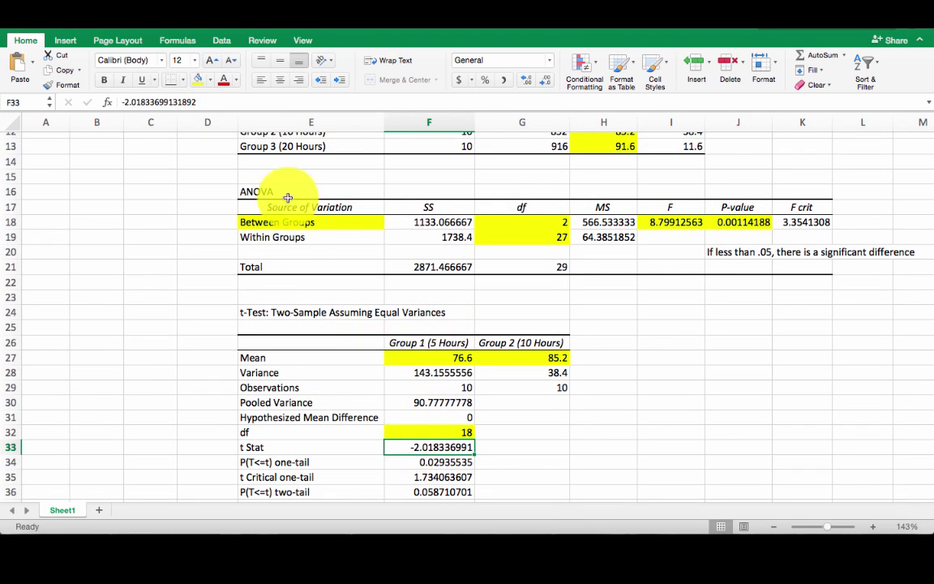
{"action": "left_click", "coordinate": [196, 81]}
{"action": "key", "text": "Down"}
{"action": "key", "text": "Down"}
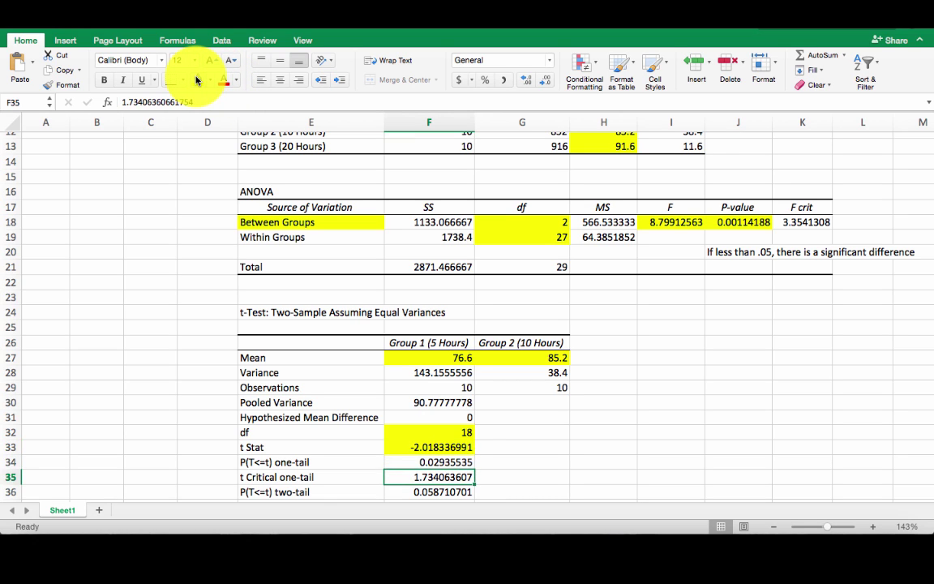
{"action": "left_click", "coordinate": [197, 80]}
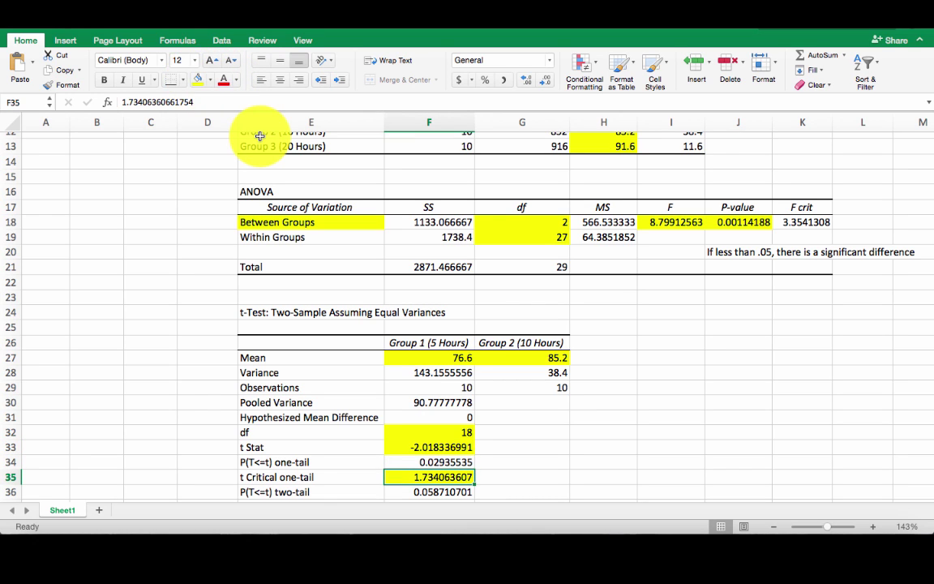
{"action": "key", "text": "Down"}
{"action": "key", "text": "Down"}
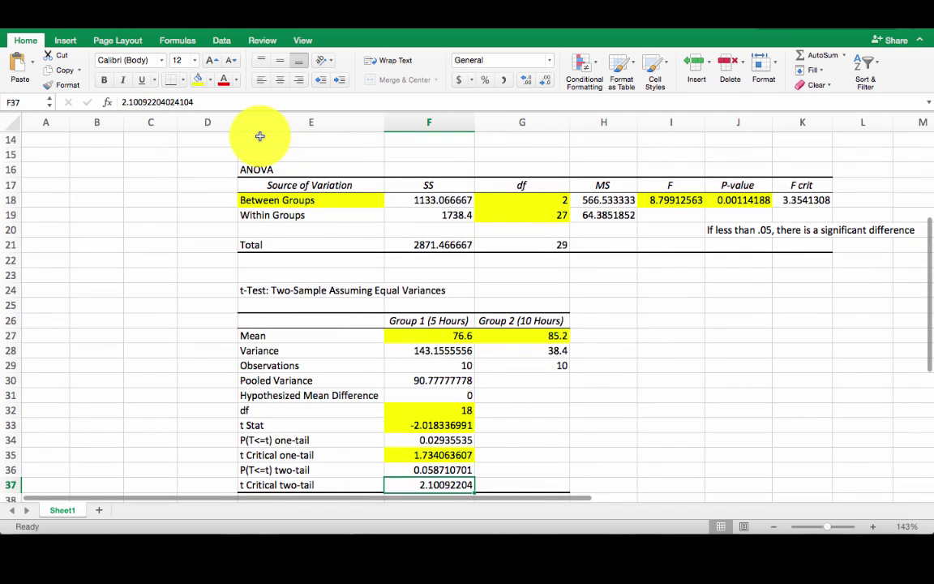
{"action": "left_click", "coordinate": [259, 136]}
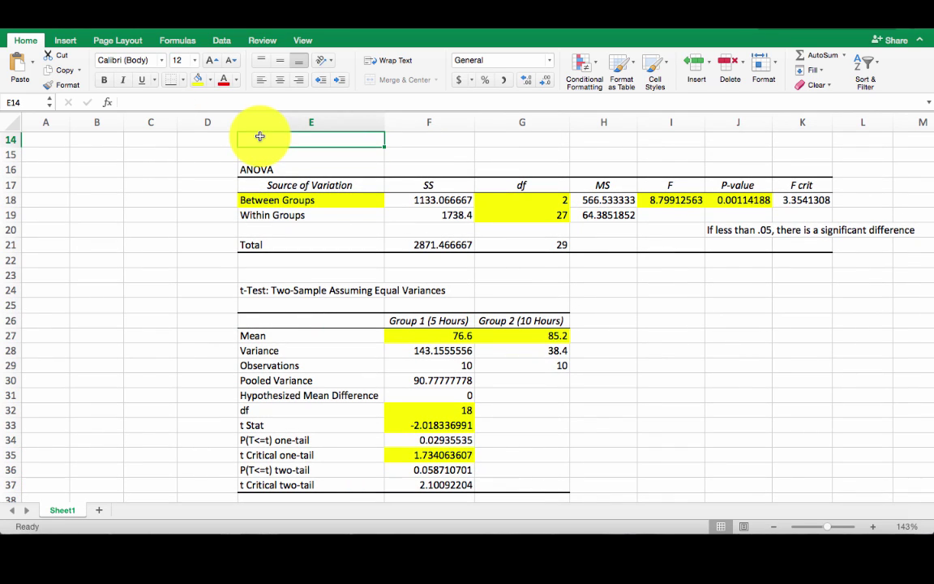
Remove the fill from the t Critical one-tail value in F35 and highlight the two-tail p-value in F36 in yellow
{"action": "left_click", "coordinate": [414, 455]}
{"action": "left_click", "coordinate": [211, 81]}
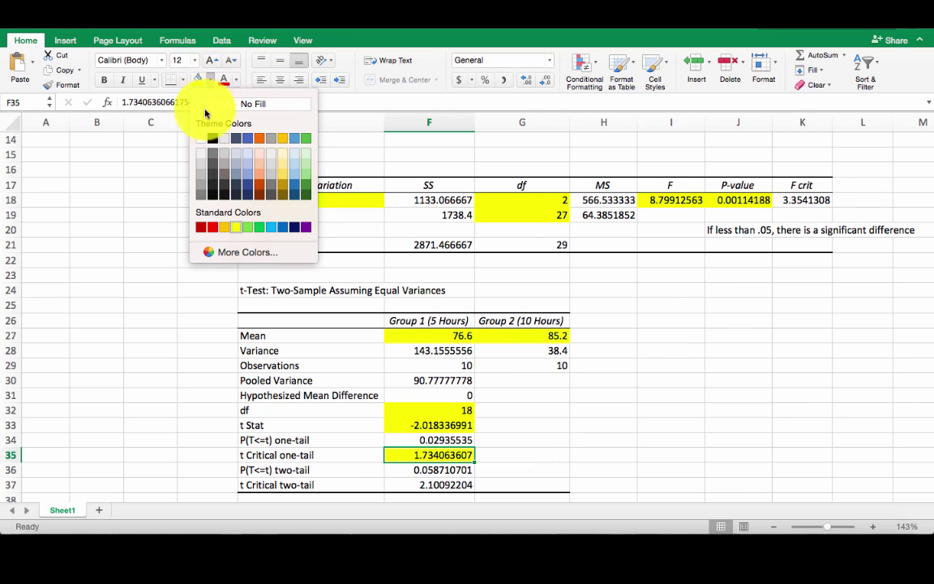
{"action": "left_click", "coordinate": [217, 102]}
{"action": "key", "text": "Down"}
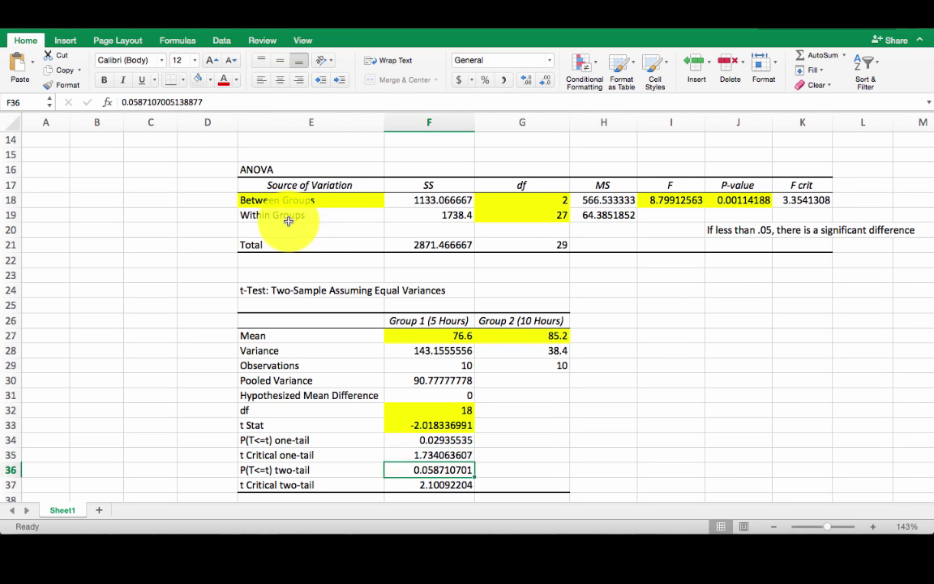
{"action": "left_click", "coordinate": [209, 81]}
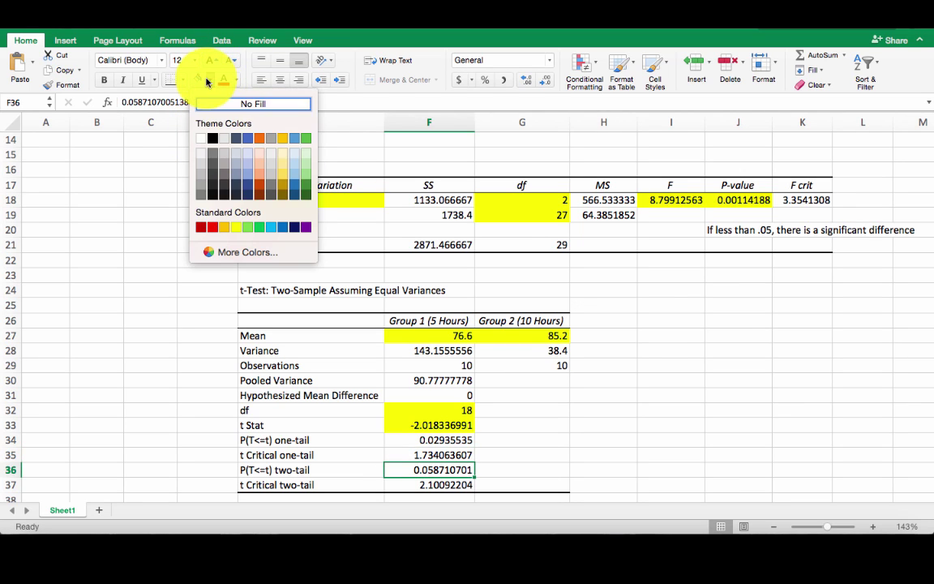
{"action": "left_click", "coordinate": [243, 226]}
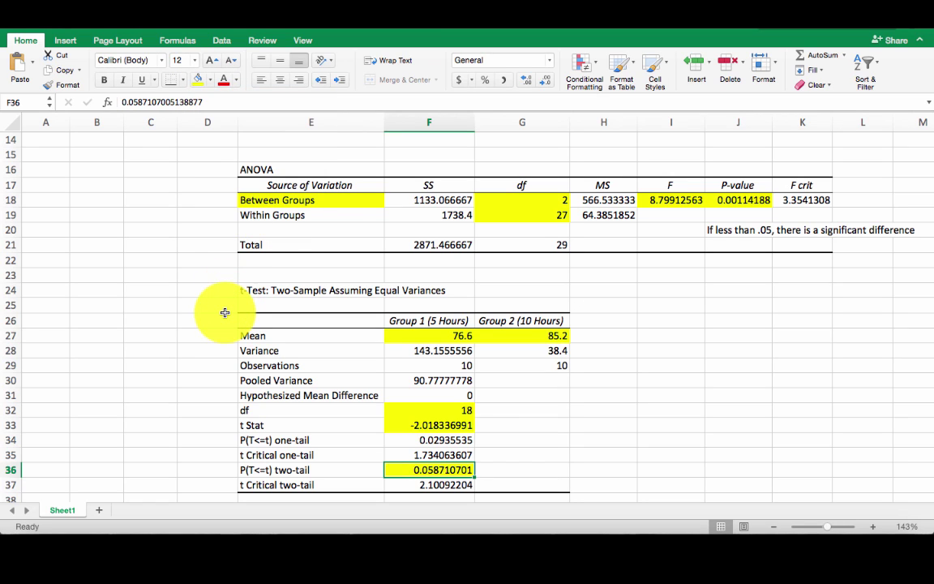
Add the note "If greater than .05, no significant differences" in G36, beside the two-tail p-value
{"action": "key", "text": "Right"}
{"action": "key", "text": "Right"}
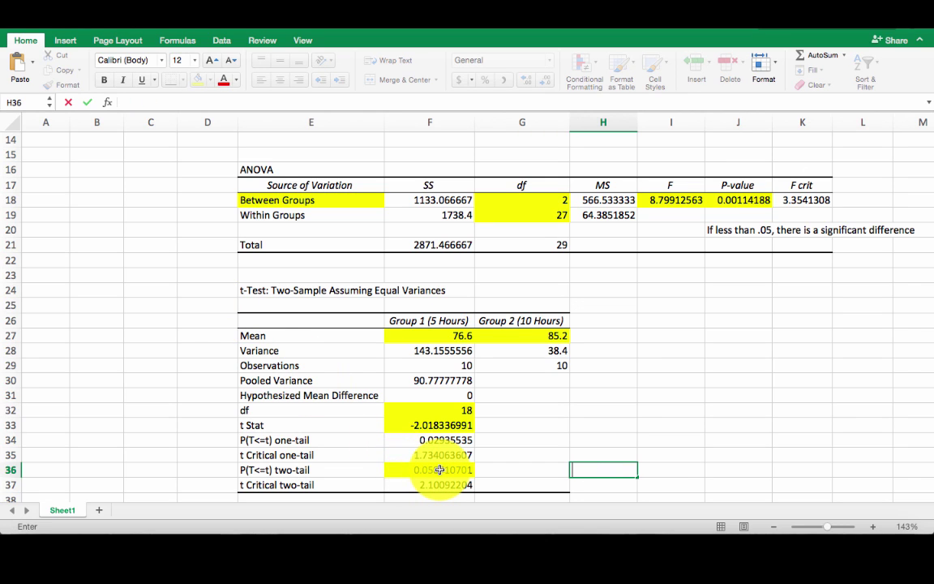
{"action": "key", "text": "Left"}
{"action": "type", "text": "If"}
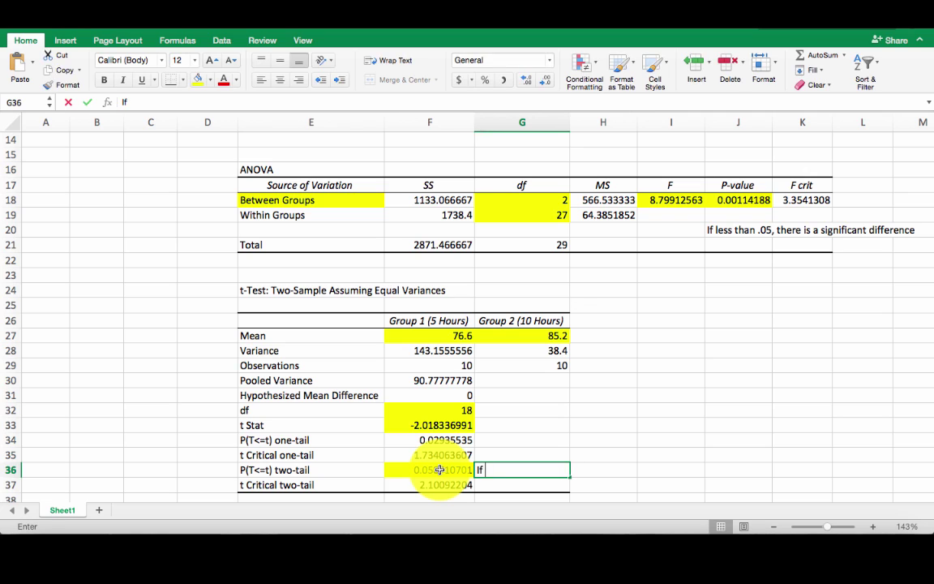
{"action": "type", "text": " g"}
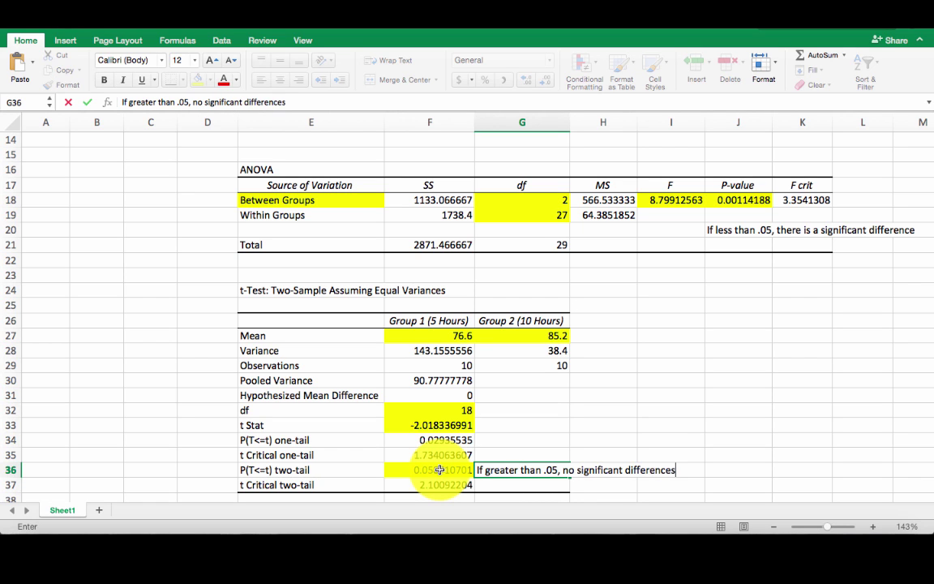
{"action": "key", "text": "Return"}
{"action": "left_click", "coordinate": [438, 470]}
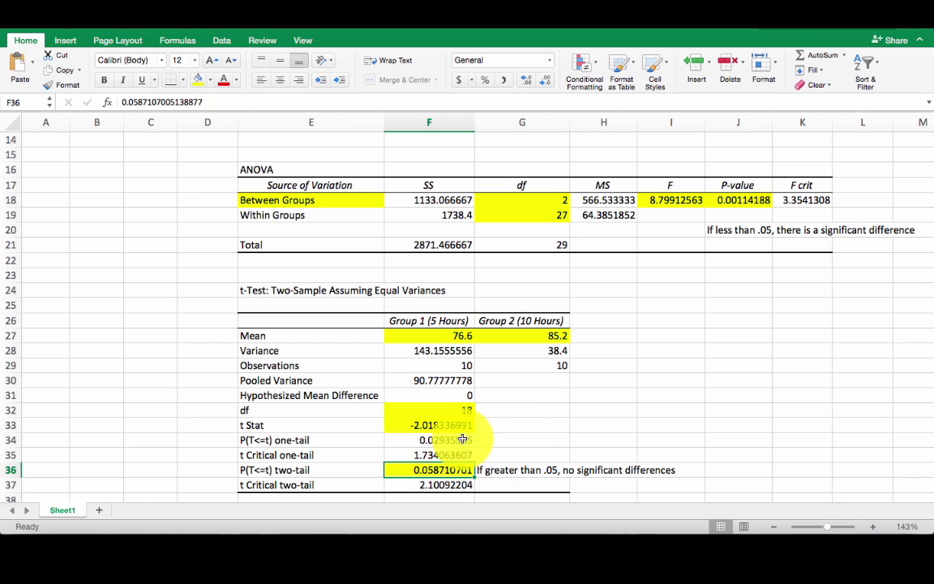
Start another equal-variance two-sample t-test and set its Variable 2 Range to $C$1:$C$11 for Group 3
{"action": "scroll", "coordinate": [350, 401], "scroll_direction": "up", "scroll_amount": 1}
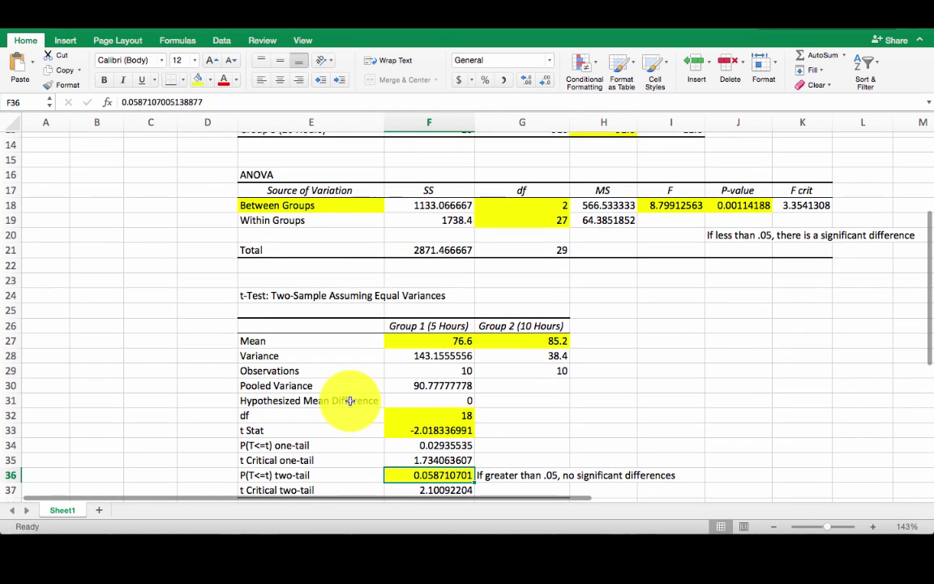
{"action": "scroll", "coordinate": [365, 357], "scroll_direction": "up", "scroll_amount": 10}
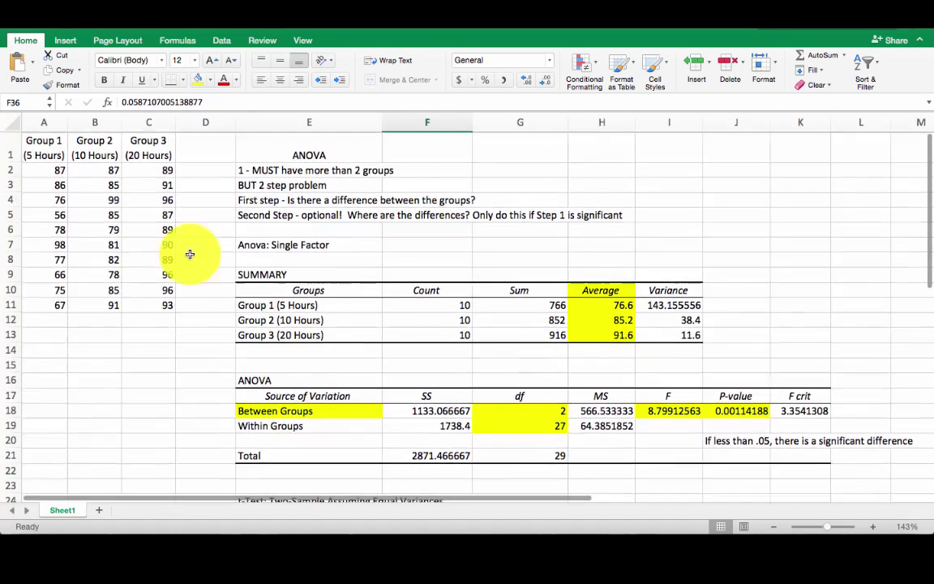
{"action": "scroll", "coordinate": [328, 254], "scroll_direction": "down", "scroll_amount": 3}
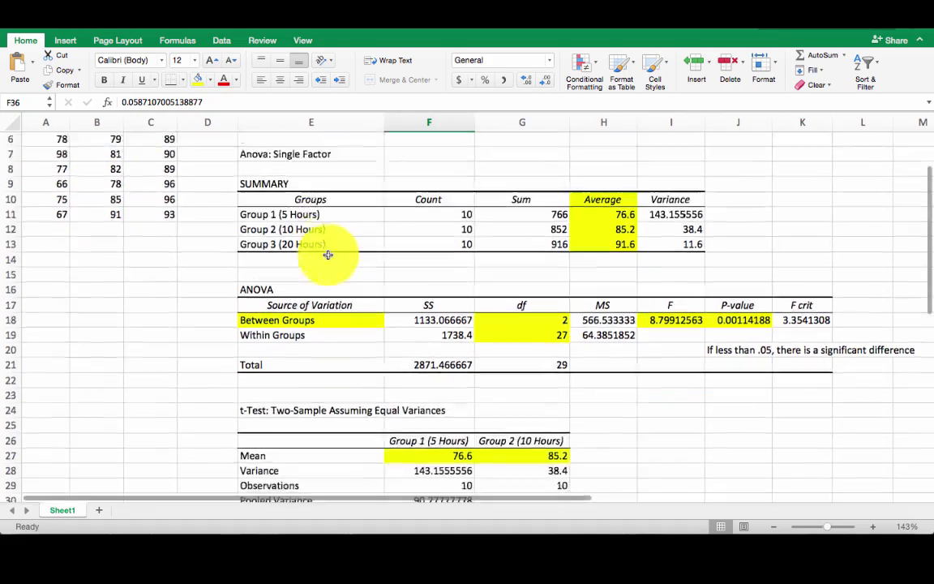
{"action": "scroll", "coordinate": [328, 254], "scroll_direction": "down", "scroll_amount": 3}
{"action": "scroll", "coordinate": [328, 254], "scroll_direction": "up", "scroll_amount": 5}
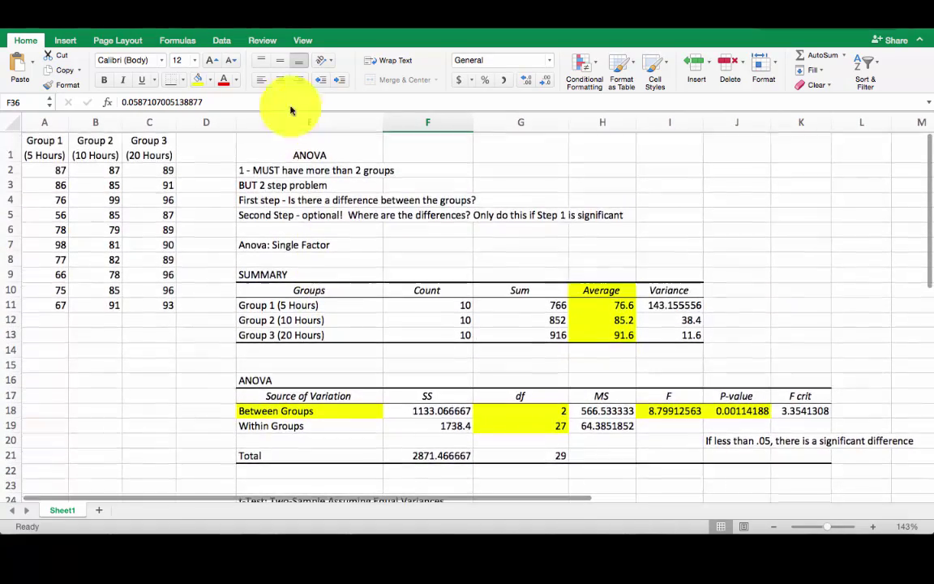
{"action": "left_click", "coordinate": [222, 39]}
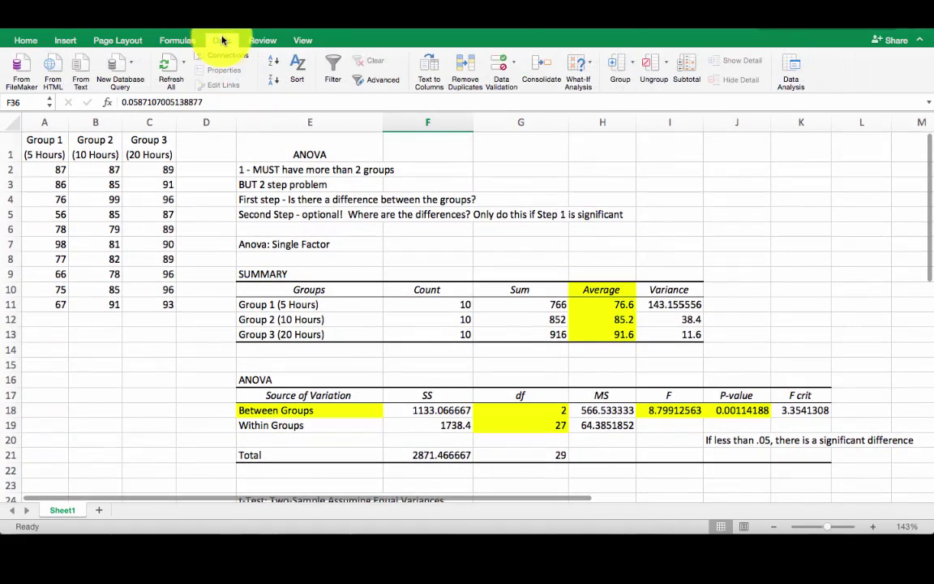
{"action": "left_click", "coordinate": [780, 63]}
{"action": "left_click", "coordinate": [579, 141]}
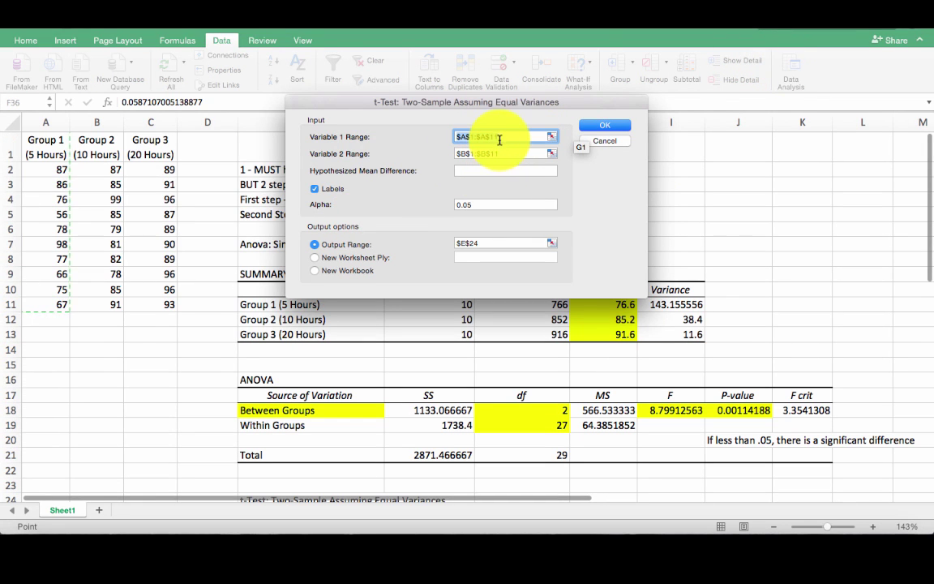
{"action": "left_click", "coordinate": [549, 155]}
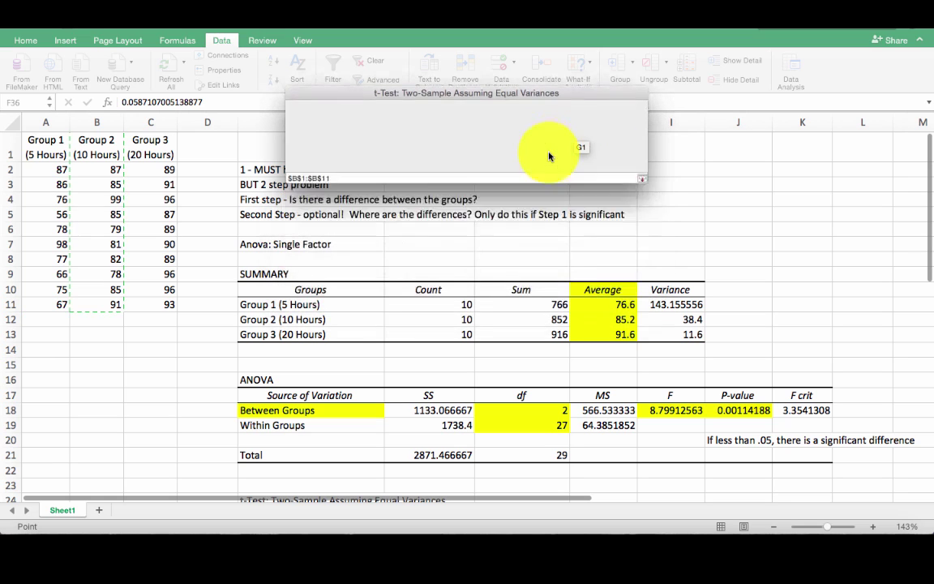
{"action": "left_click_drag", "start_coordinate": [150, 147], "coordinate": [158, 310]}
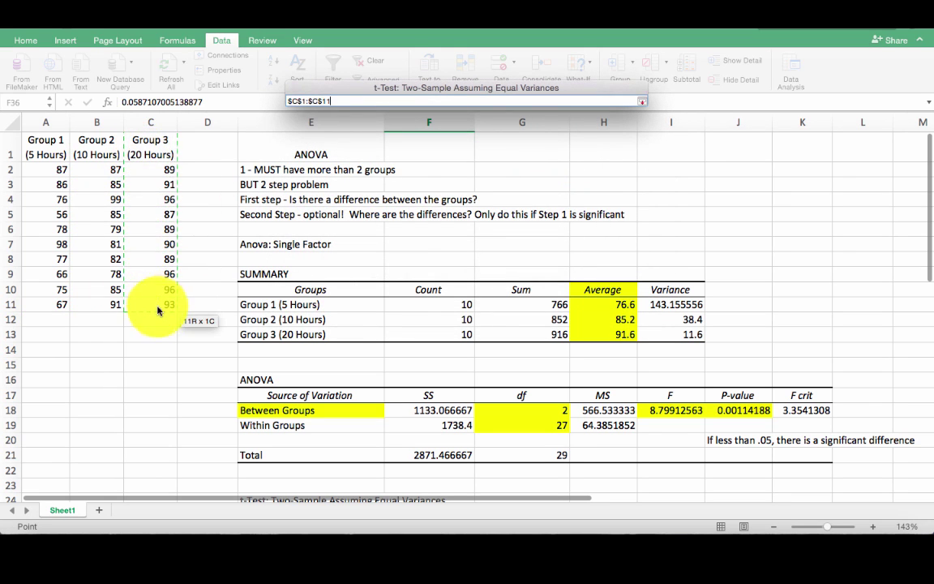
{"action": "key", "text": "Return"}
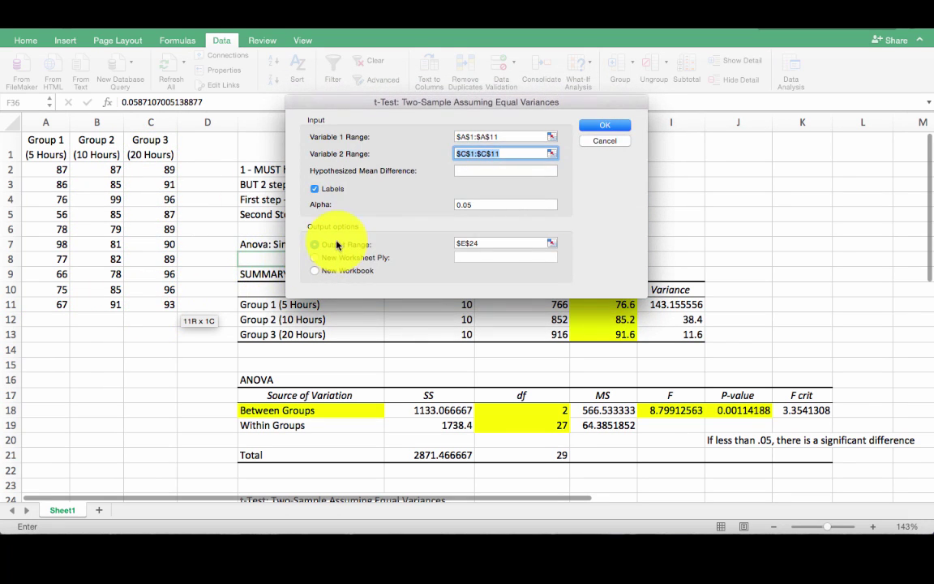
Set the t-test output range to $E$39, below the first t-test, and generate the results
{"action": "left_click", "coordinate": [336, 244]}
{"action": "left_click", "coordinate": [552, 242]}
{"action": "scroll", "coordinate": [553, 245], "scroll_direction": "down", "scroll_amount": 5}
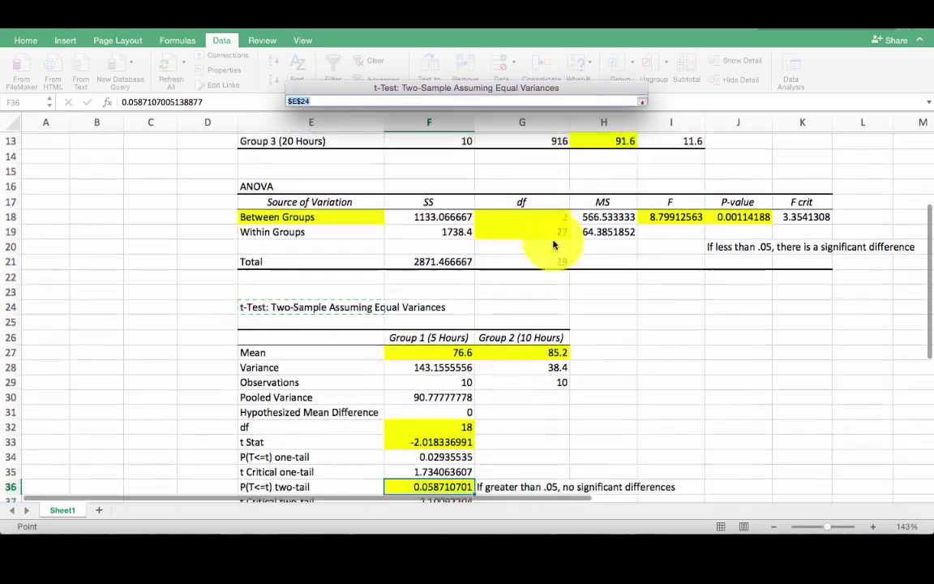
{"action": "scroll", "coordinate": [553, 245], "scroll_direction": "down", "scroll_amount": 4}
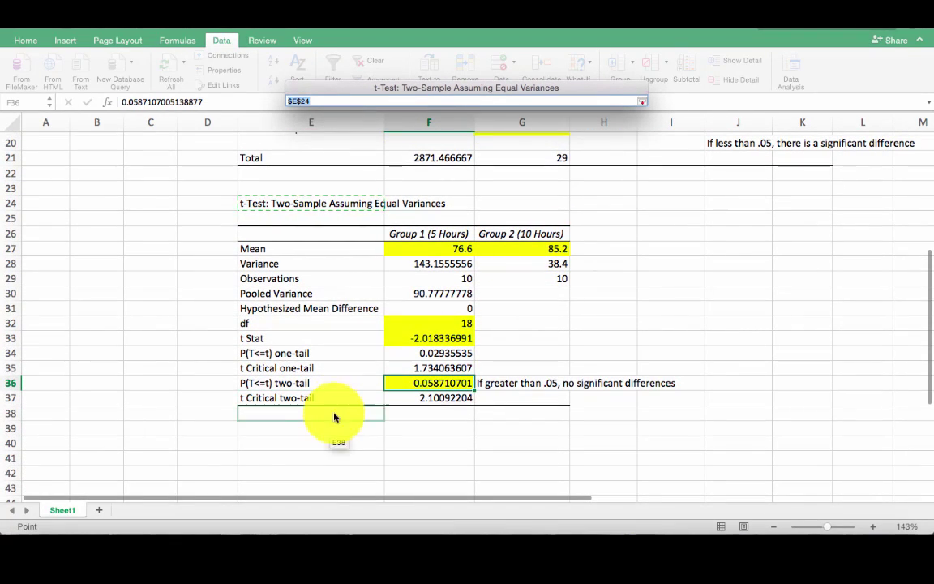
{"action": "left_click", "coordinate": [326, 432]}
{"action": "key", "text": "Return"}
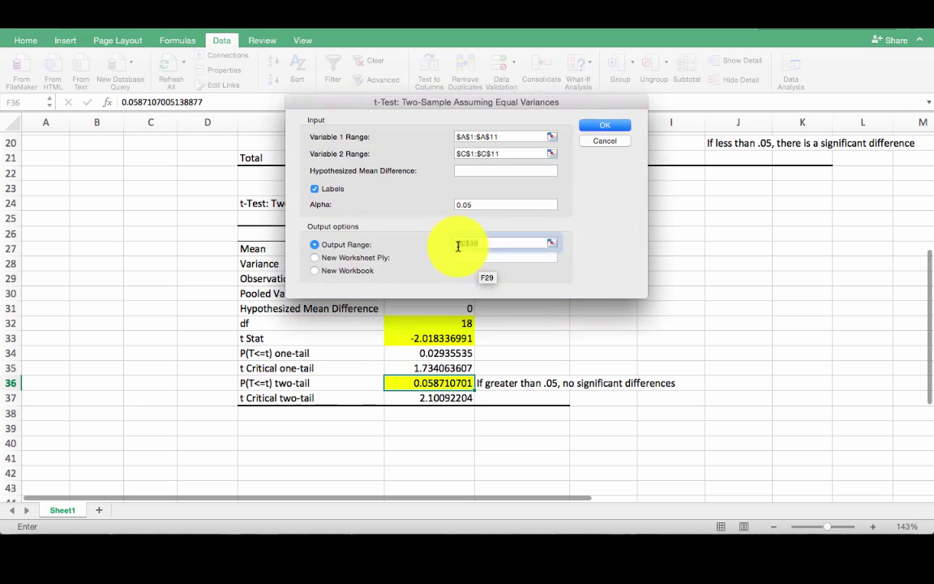
{"action": "left_click", "coordinate": [601, 126]}
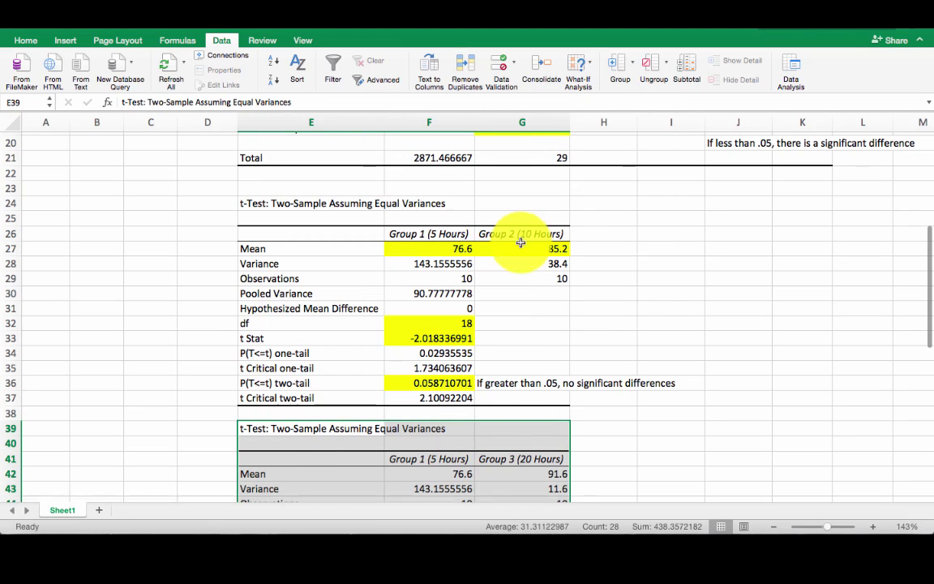
Highlight the Group 1 and Group 3 means, F42:G42, in yellow
{"action": "scroll", "coordinate": [516, 291], "scroll_direction": "down", "scroll_amount": 2}
{"action": "scroll", "coordinate": [516, 290], "scroll_direction": "down", "scroll_amount": 2}
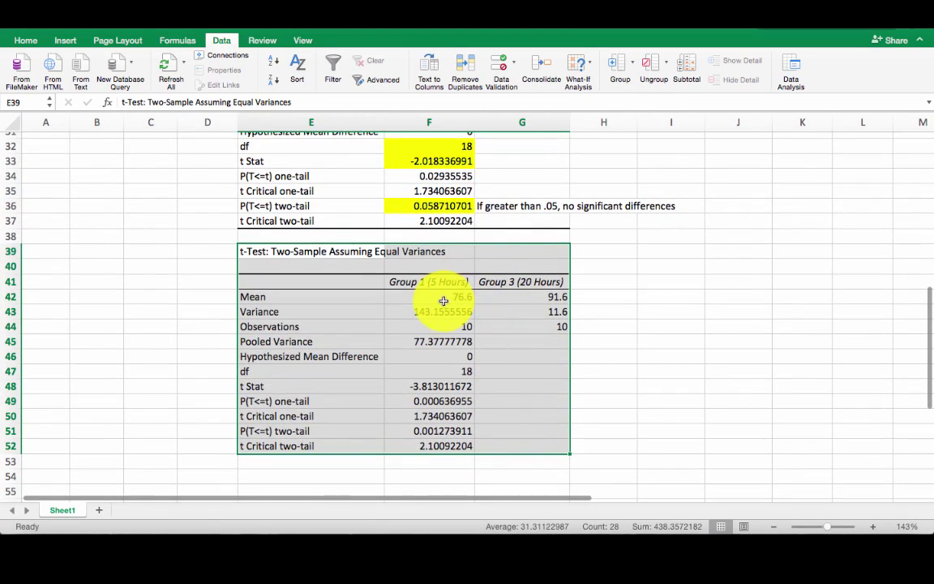
{"action": "left_click", "coordinate": [442, 297]}
{"action": "left_click_drag", "start_coordinate": [468, 297], "coordinate": [525, 297]}
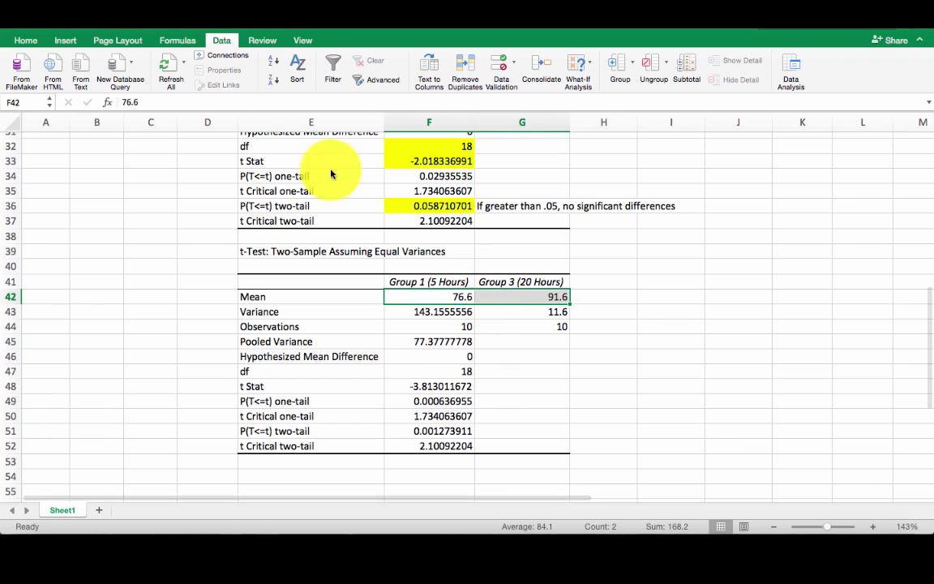
{"action": "double_click", "coordinate": [36, 41]}
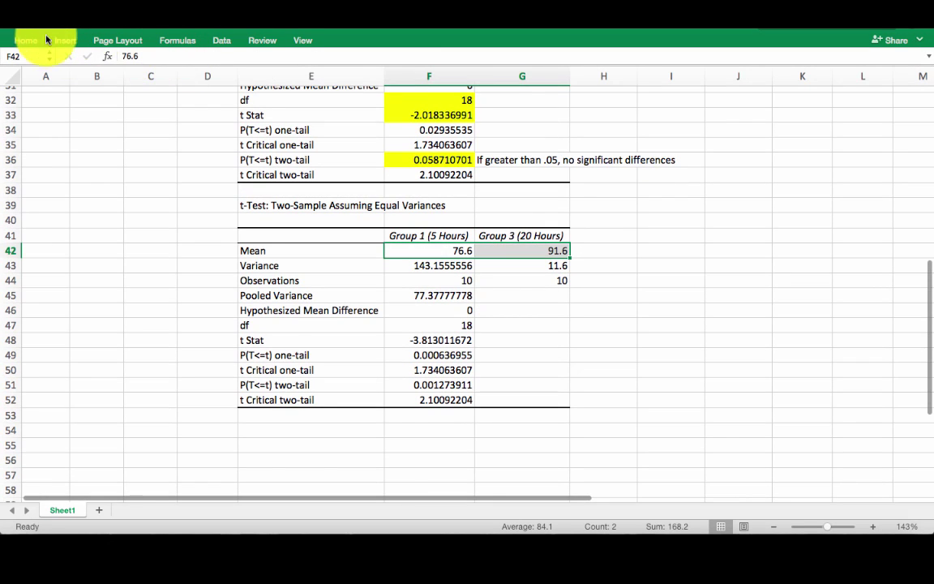
{"action": "left_click", "coordinate": [36, 42]}
{"action": "left_click", "coordinate": [198, 80]}
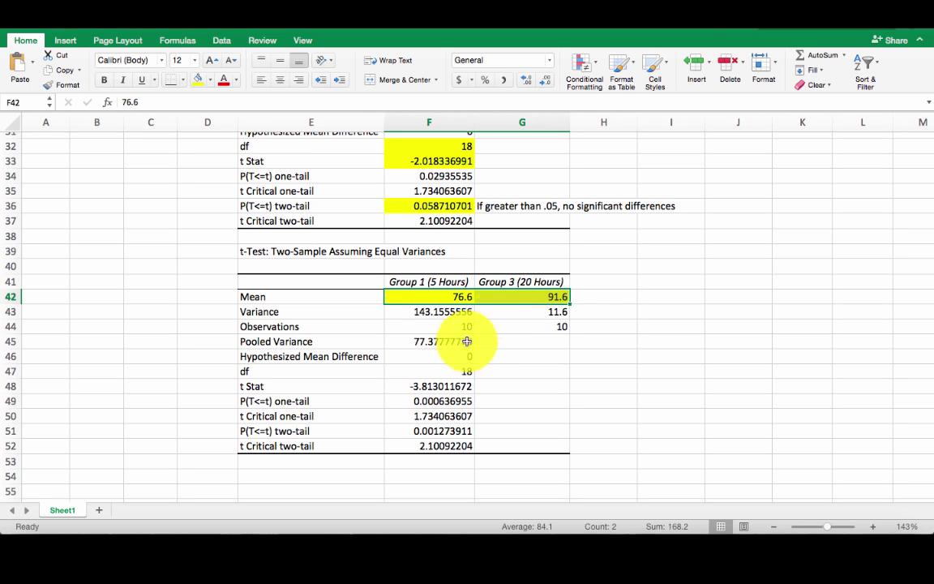
Highlight the second t-test's df, t Stat and two-tail p-value in F47, F48 and F51 in yellow
{"action": "left_click", "coordinate": [445, 370]}
{"action": "left_click", "coordinate": [198, 79]}
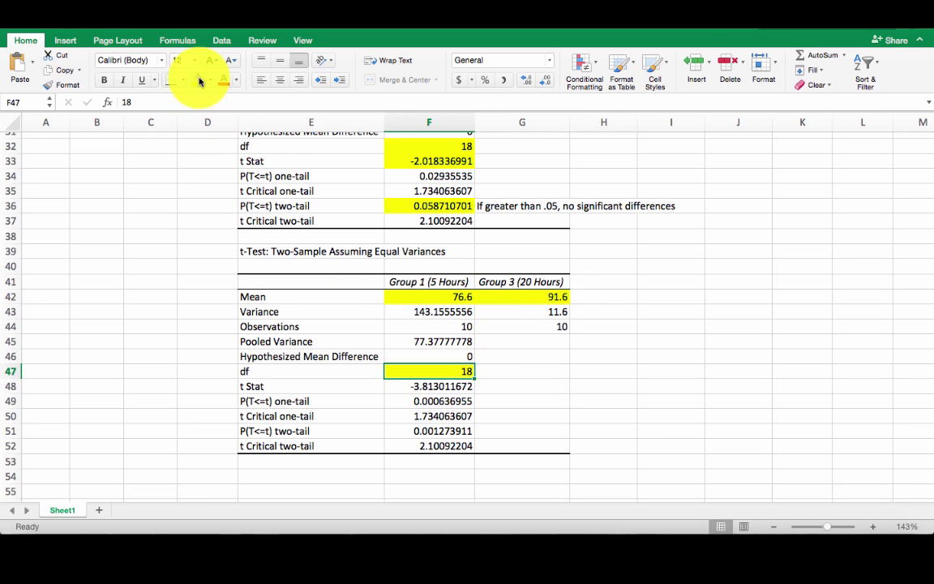
{"action": "key", "text": "Down"}
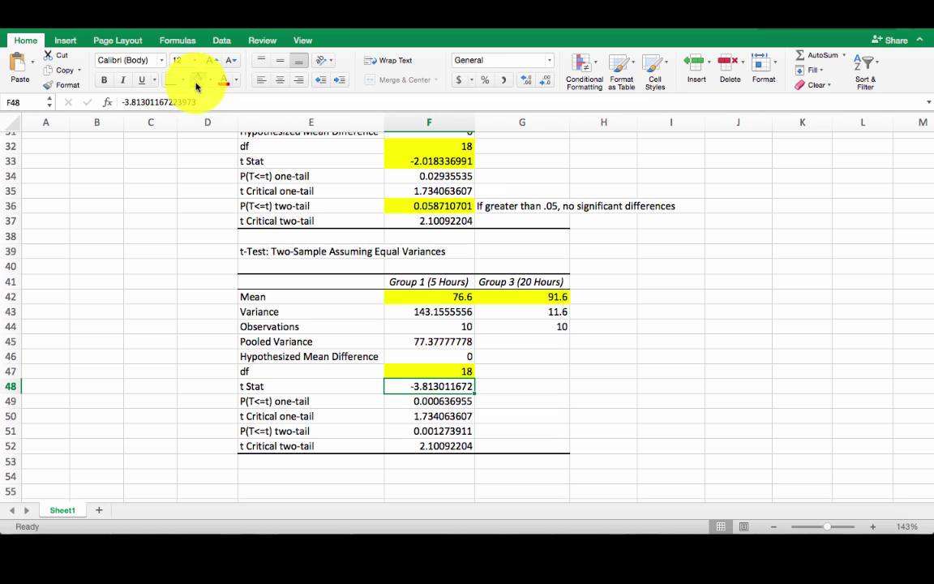
{"action": "key", "text": "Down"}
{"action": "key", "text": "Down"}
{"action": "key", "text": "Down"}
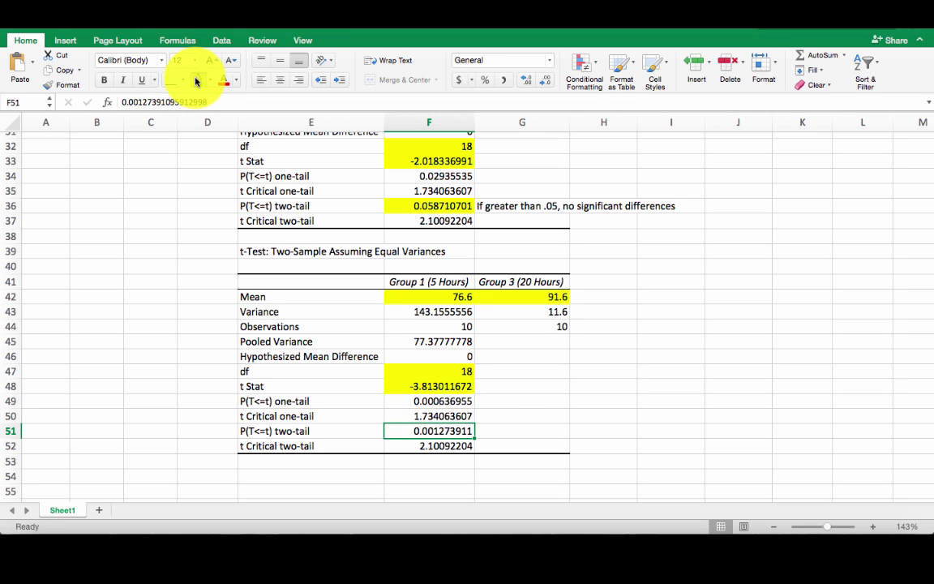
Add the note "If less than .05, significant differences!" in G51, beside the second t-test's two-tail p-value
{"action": "key", "text": "Right"}
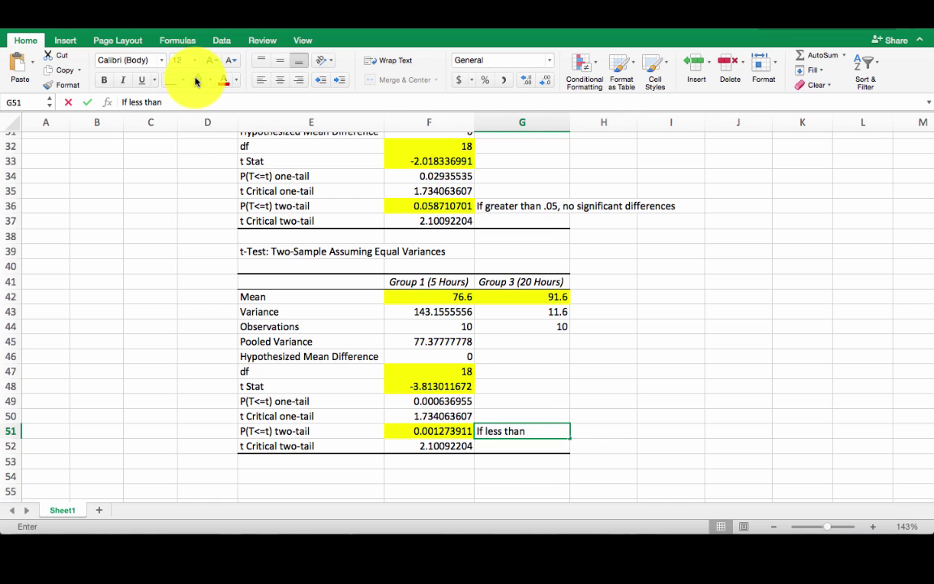
{"action": "type", "text": "If less than .05, significant differences!"}
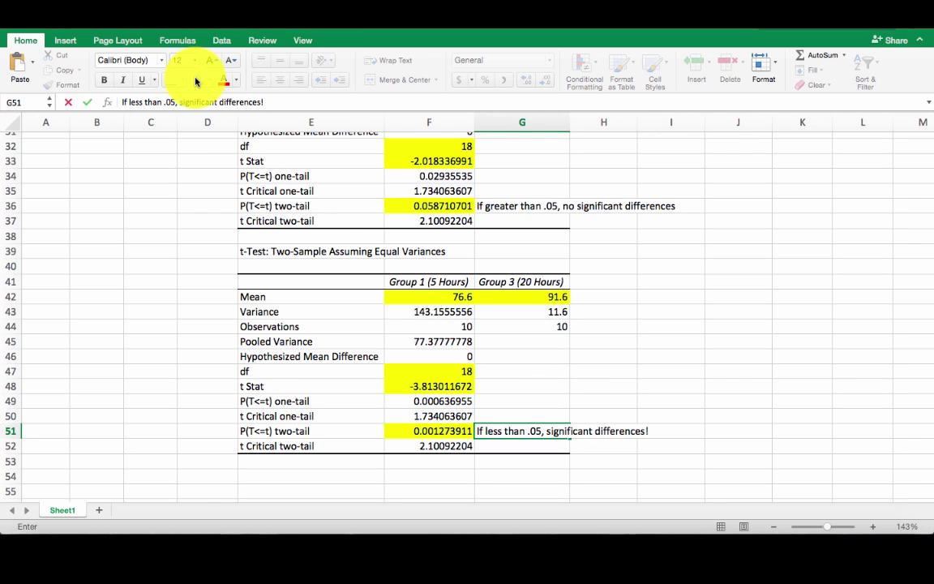
{"action": "key", "text": "Return"}
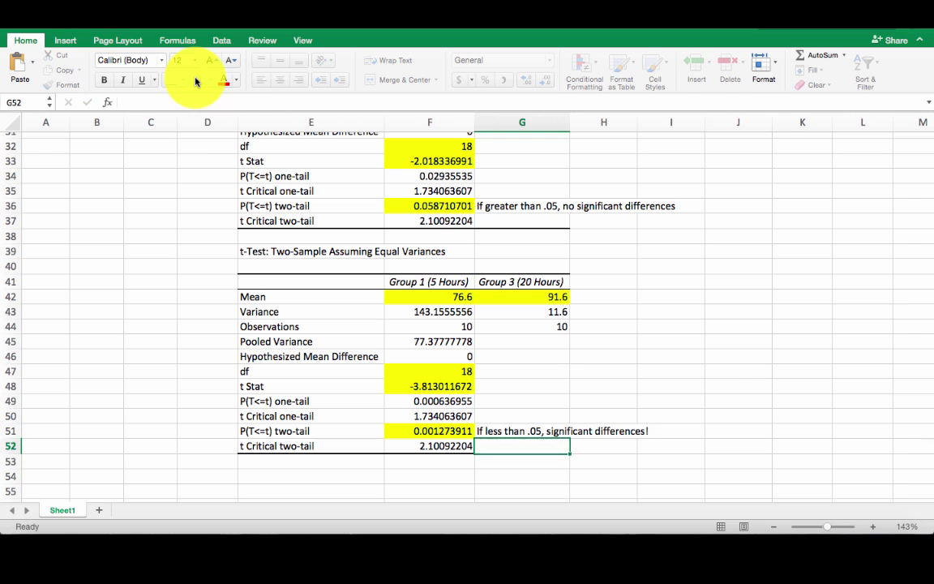
Review both t-test results against the ANOVA tables and the three groups' data
{"action": "scroll", "coordinate": [415, 287], "scroll_direction": "up", "scroll_amount": 1}
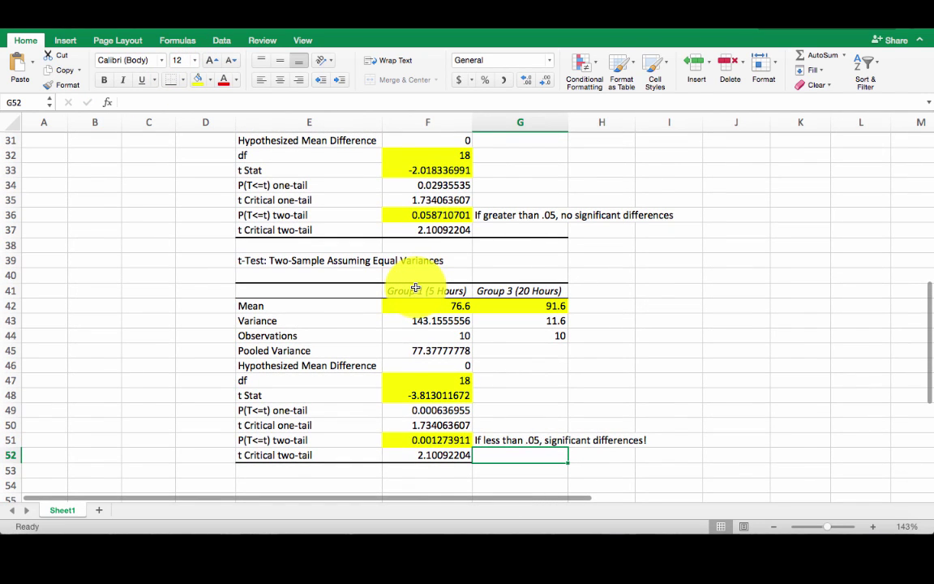
{"action": "scroll", "coordinate": [415, 288], "scroll_direction": "up", "scroll_amount": 2}
{"action": "scroll", "coordinate": [415, 287], "scroll_direction": "down", "scroll_amount": 2}
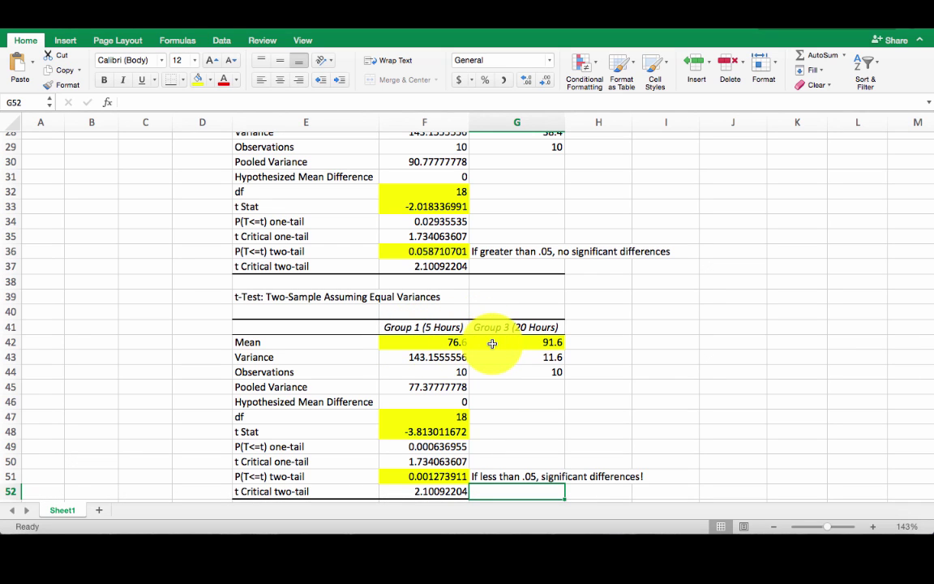
{"action": "scroll", "coordinate": [492, 344], "scroll_direction": "up", "scroll_amount": 15}
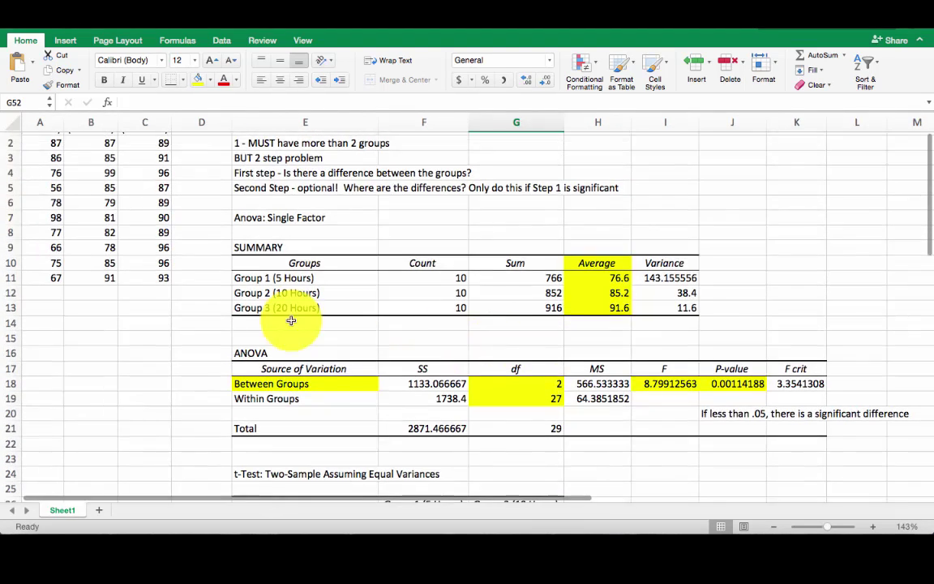
{"action": "scroll", "coordinate": [133, 250], "scroll_direction": "down", "scroll_amount": 1}
{"action": "scroll", "coordinate": [134, 251], "scroll_direction": "left", "scroll_amount": 1}
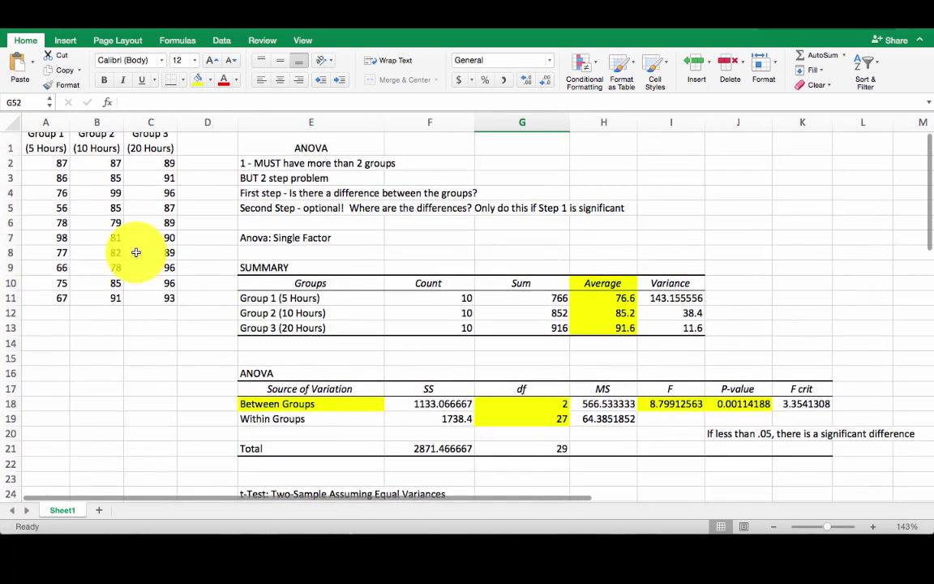
Set up an equal-variances two-sample t-test with Group 2, B1:B11, as Variable 1 and Group 3, C1:C11, as Variable 2
{"action": "scroll", "coordinate": [109, 149], "scroll_direction": "up", "scroll_amount": 1}
{"action": "left_click", "coordinate": [114, 149]}
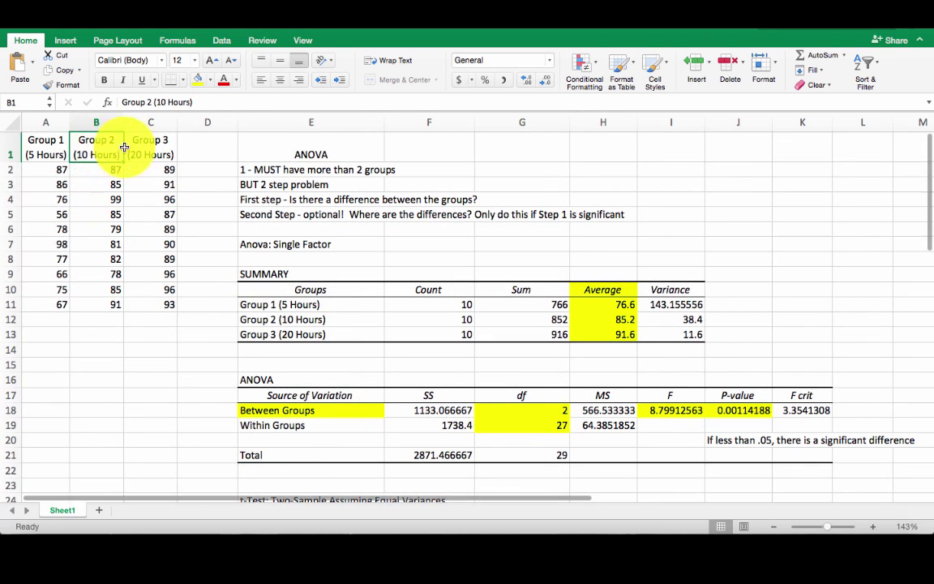
{"action": "left_click", "coordinate": [134, 149]}
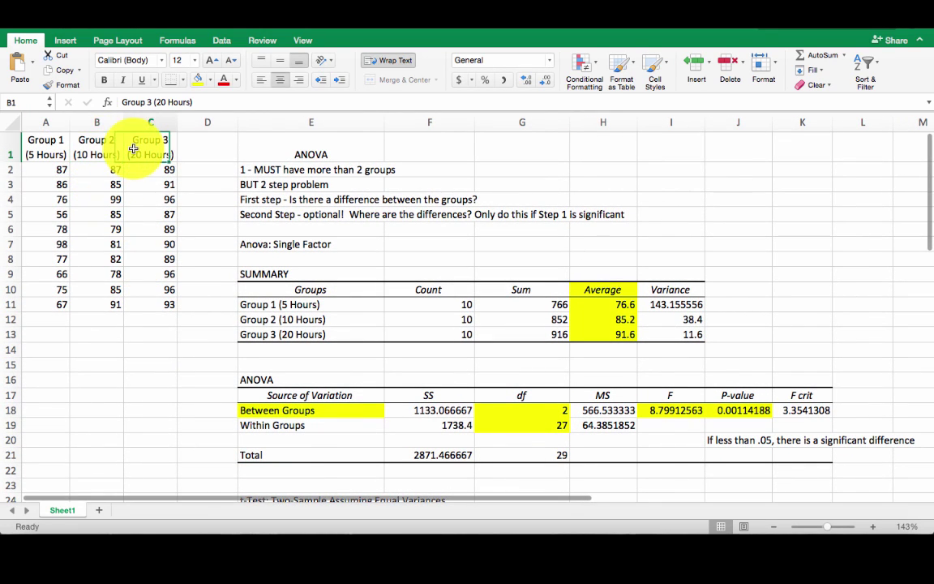
{"action": "left_click", "coordinate": [220, 43]}
{"action": "left_click", "coordinate": [790, 67]}
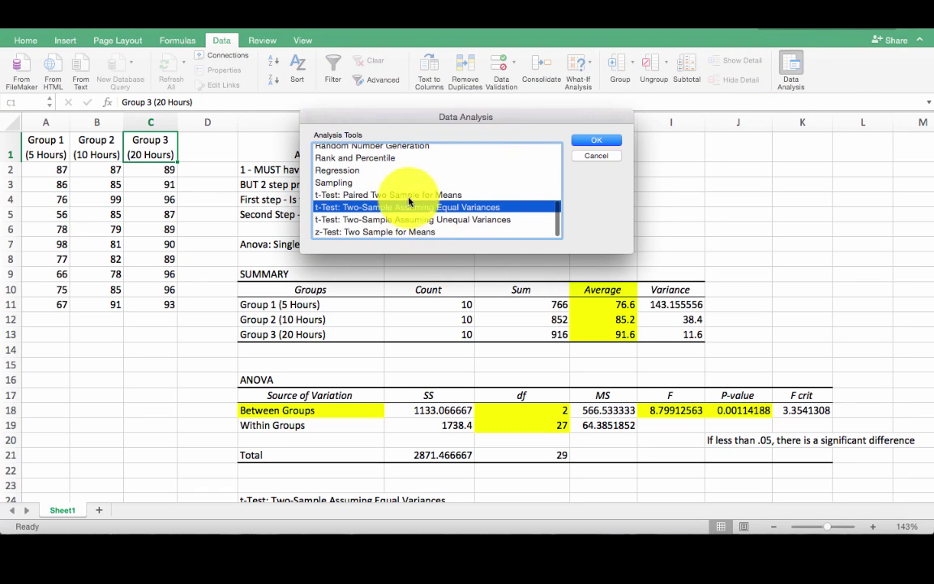
{"action": "left_click", "coordinate": [577, 144]}
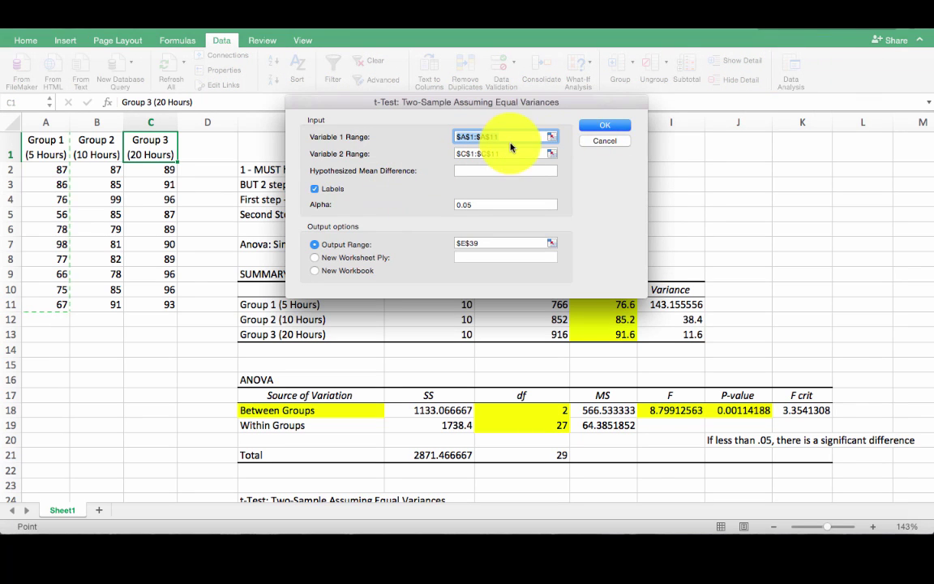
{"action": "left_click", "coordinate": [551, 136]}
{"action": "left_click_drag", "start_coordinate": [98, 146], "coordinate": [102, 306]}
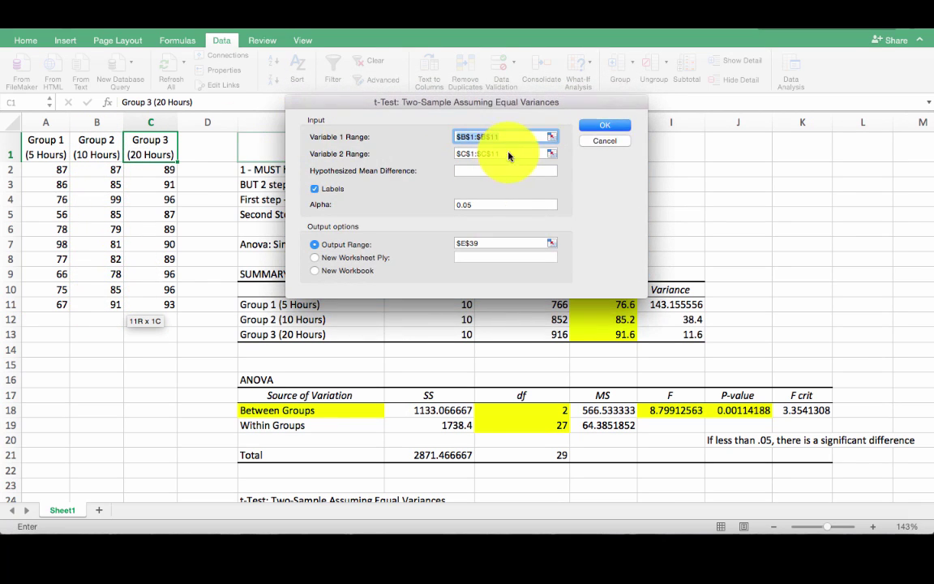
{"action": "left_click", "coordinate": [506, 153]}
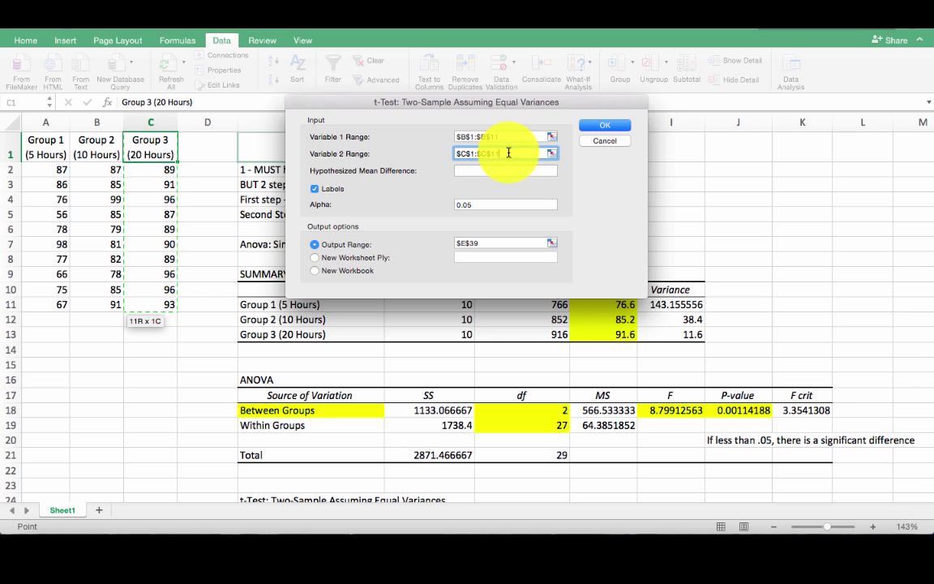
Set the t-test's output range to E54, below the second t-test table, and run it
{"action": "left_click", "coordinate": [549, 240]}
{"action": "scroll", "coordinate": [547, 243], "scroll_direction": "down", "scroll_amount": 15}
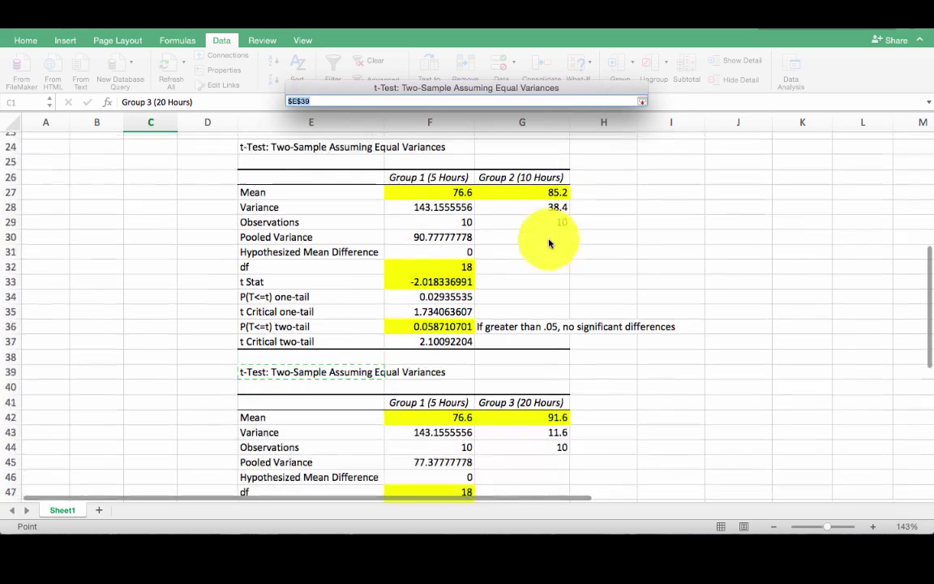
{"action": "left_click", "coordinate": [290, 430]}
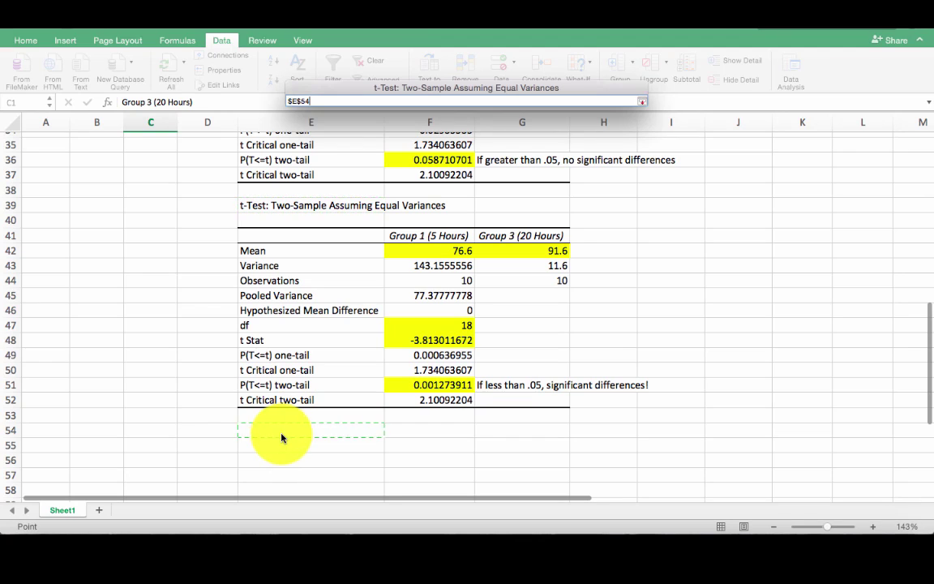
{"action": "key", "text": "Return"}
{"action": "left_click", "coordinate": [594, 121]}
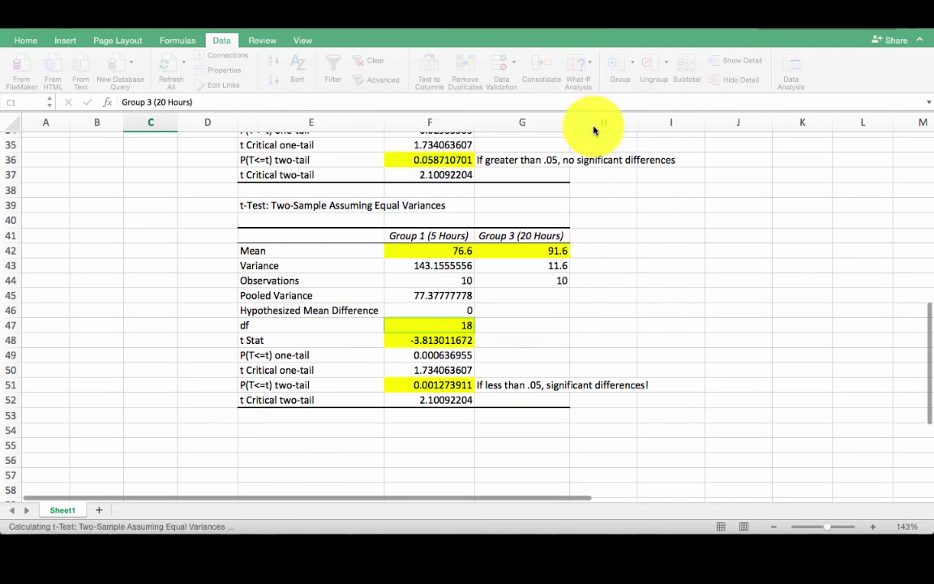
Highlight the Group 2 and Group 3 means, F57:G57, in yellow
{"action": "scroll", "coordinate": [421, 280], "scroll_direction": "down", "scroll_amount": 5}
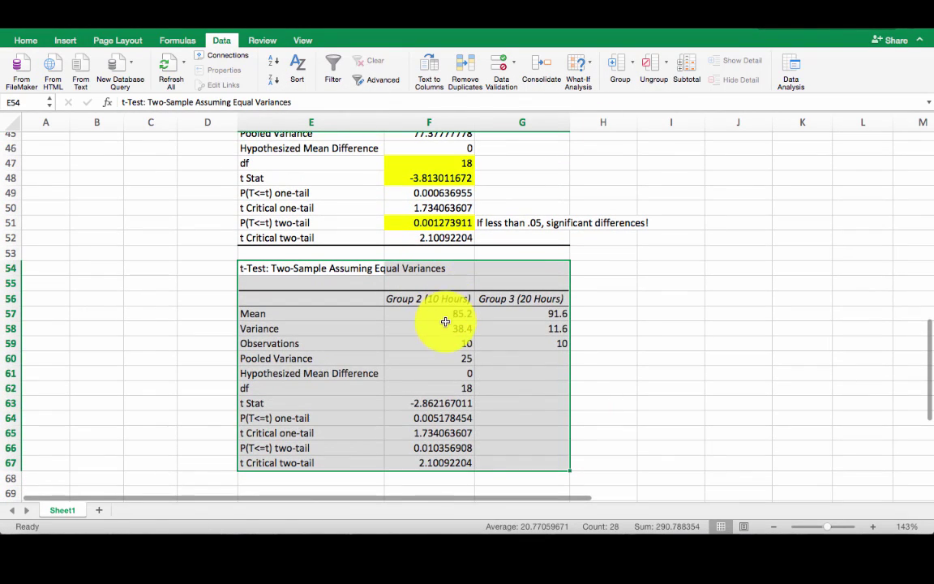
{"action": "left_click", "coordinate": [444, 322]}
{"action": "left_click_drag", "start_coordinate": [444, 310], "coordinate": [519, 313]}
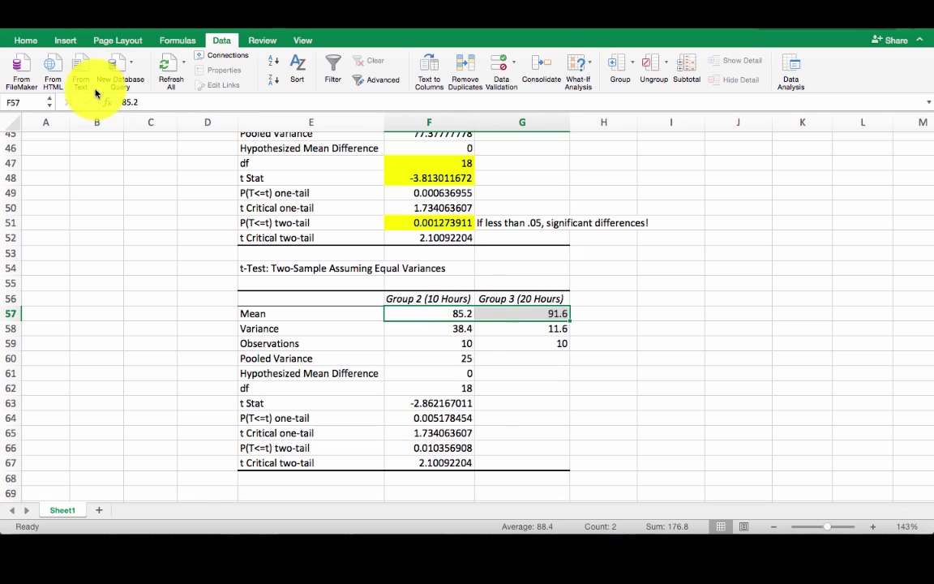
{"action": "left_click", "coordinate": [39, 42]}
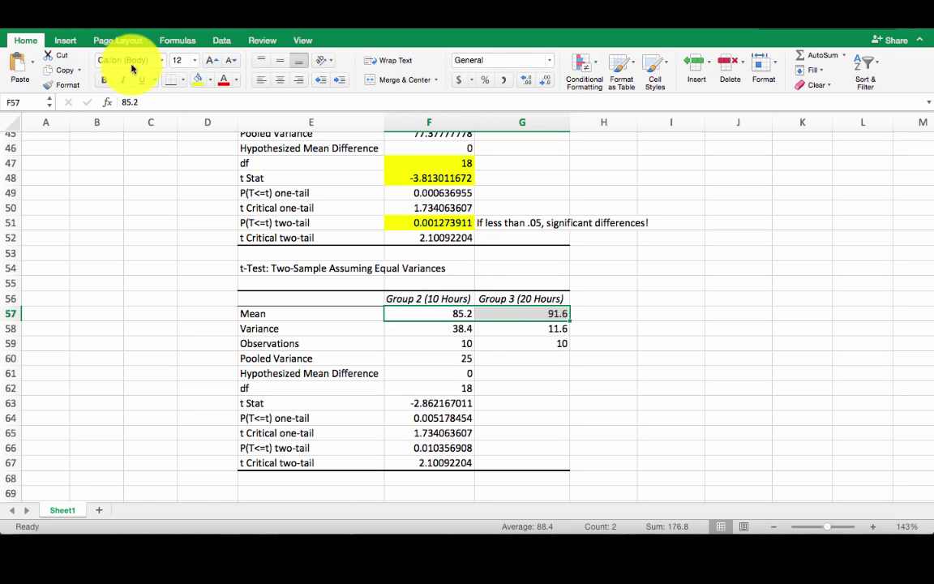
{"action": "left_click", "coordinate": [195, 81]}
Highlight the third t-test's df, t Stat and two-tail p-value in F62, F63 and F66 in yellow
{"action": "key", "text": "Down"}
{"action": "key", "text": "Down"}
{"action": "key", "text": "Down"}
{"action": "key", "text": "Down"}
{"action": "key", "text": "Down"}
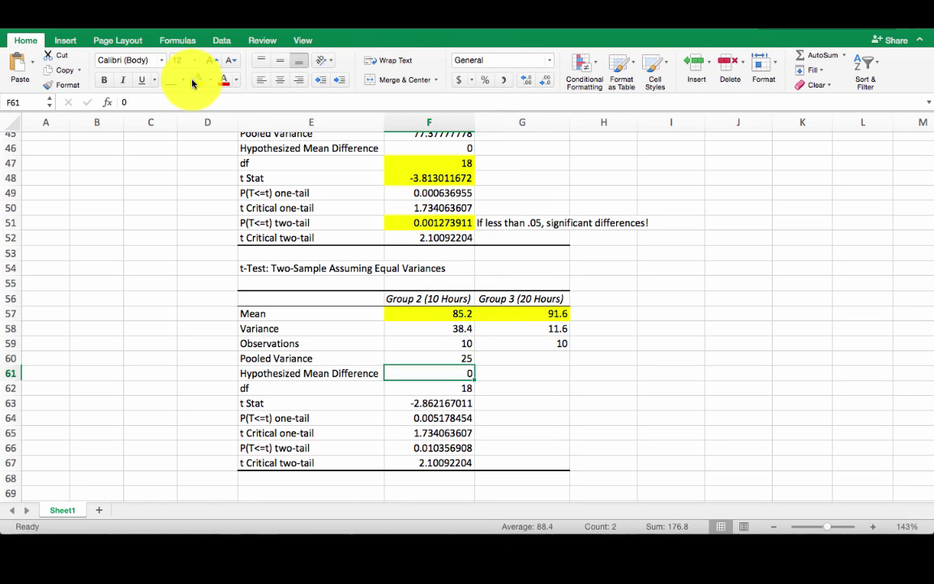
{"action": "key", "text": "Down"}
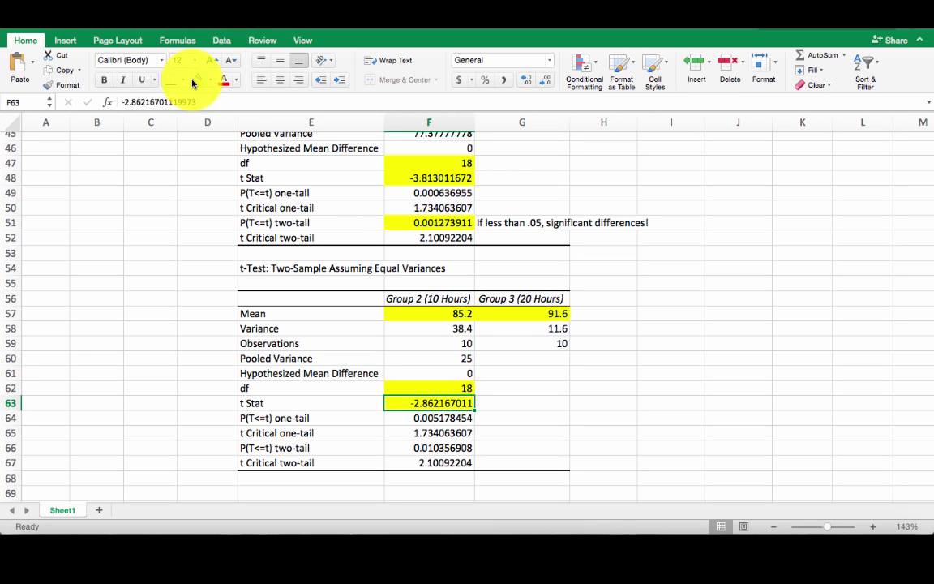
{"action": "key", "text": "Down"}
{"action": "key", "text": "Down"}
{"action": "key", "text": "Down"}
{"action": "left_click", "coordinate": [193, 82]}
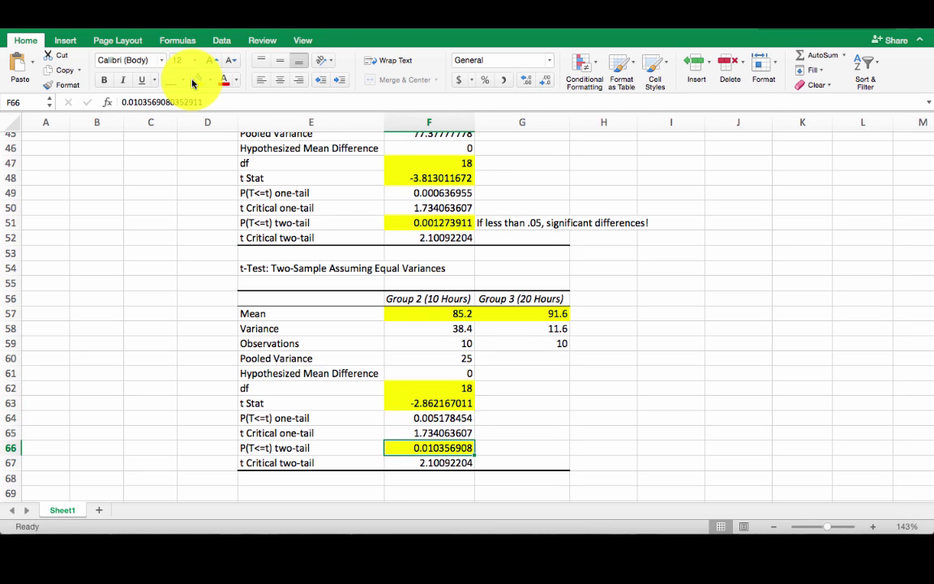
Add the note "If less than .05, significant difference!" in G66, beside the third t-test's two-tail p-value
{"action": "key", "text": "Right"}
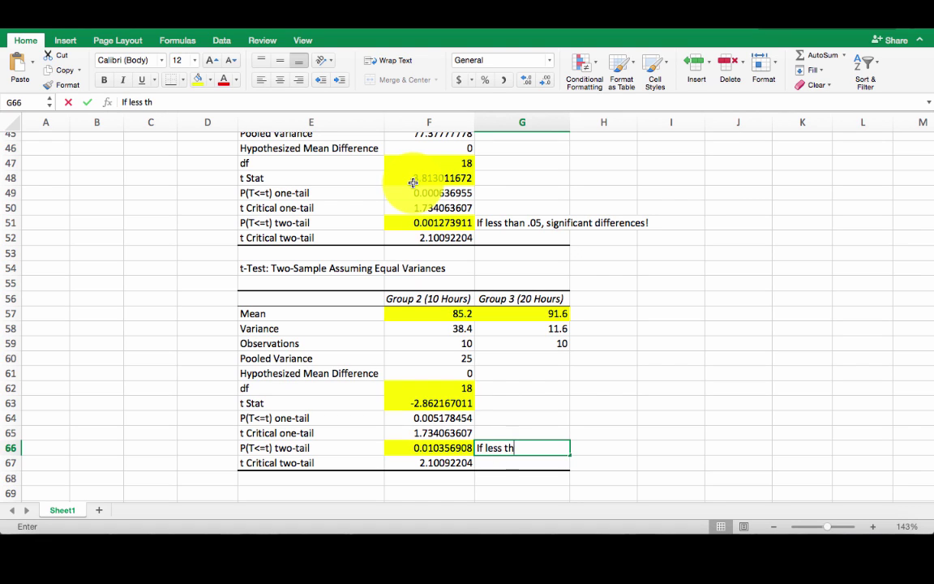
{"action": "type", "text": "If less than .05, significant difference!"}
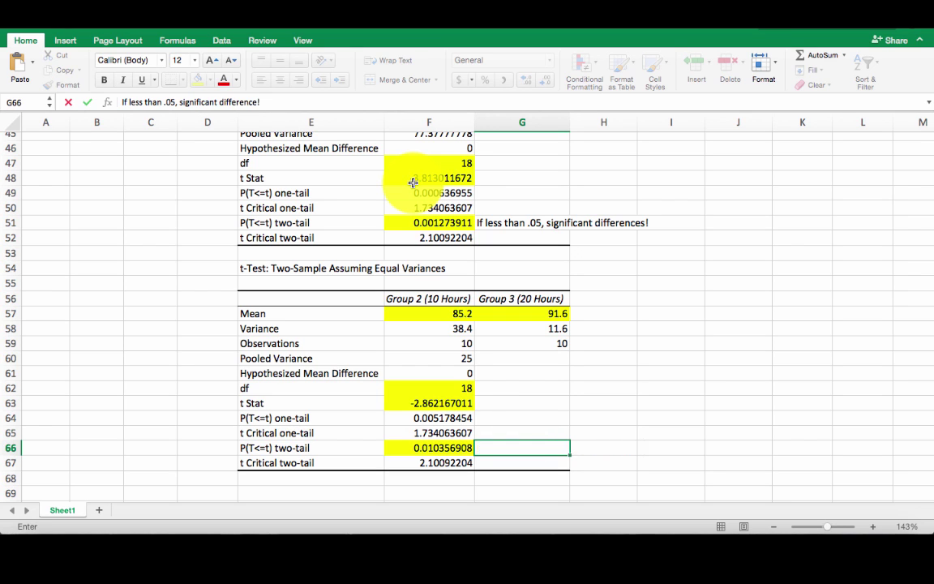
{"action": "key", "text": "Return"}
Put an outside border around the whole ANOVA output, E7:L21
{"action": "scroll", "coordinate": [534, 331], "scroll_direction": "up", "scroll_amount": 2}
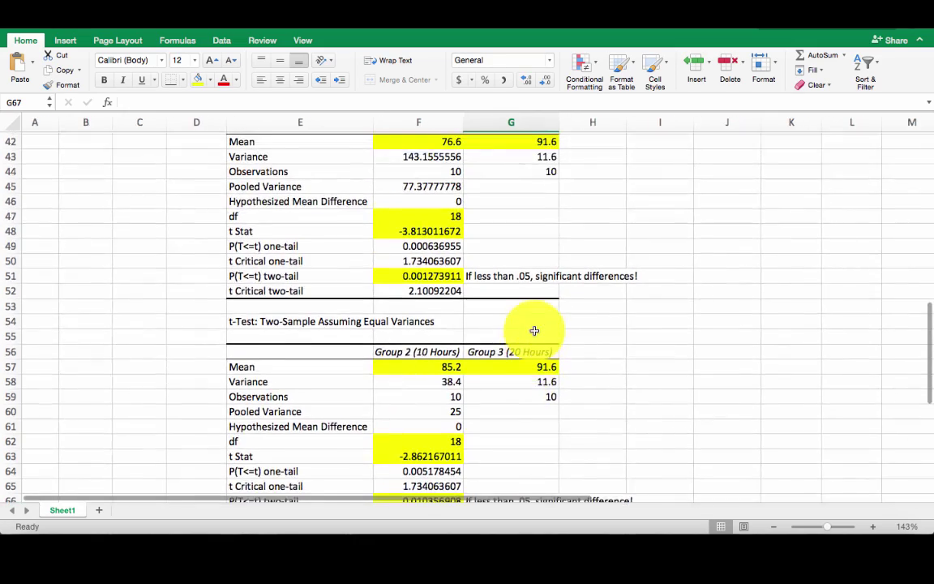
{"action": "scroll", "coordinate": [534, 330], "scroll_direction": "up", "scroll_amount": 15}
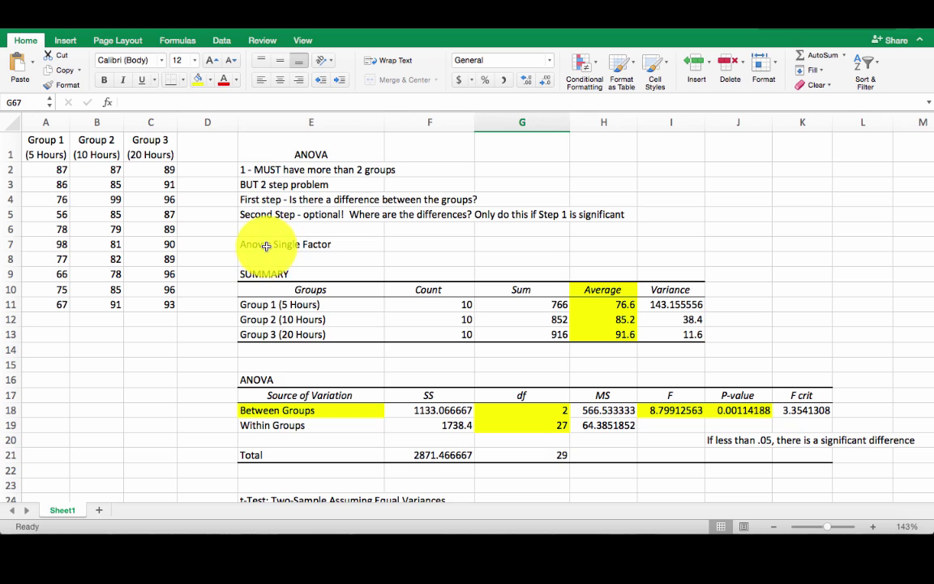
{"action": "left_click_drag", "start_coordinate": [266, 246], "coordinate": [851, 456]}
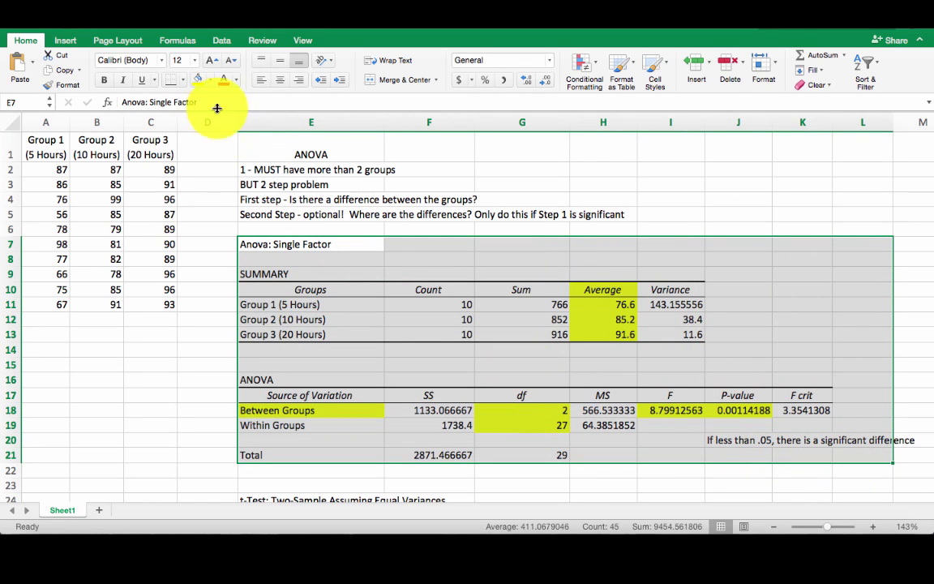
{"action": "left_click", "coordinate": [183, 81]}
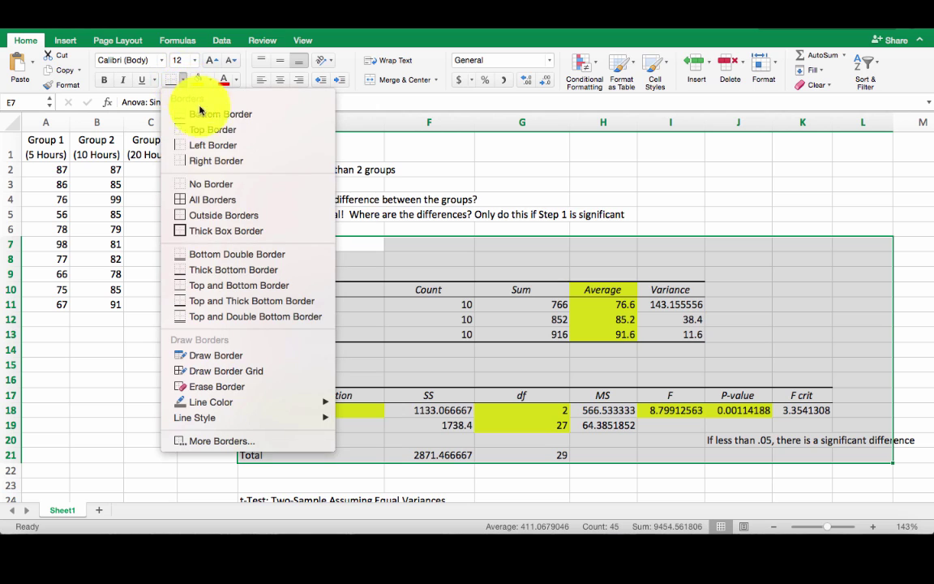
{"action": "left_click", "coordinate": [212, 214]}
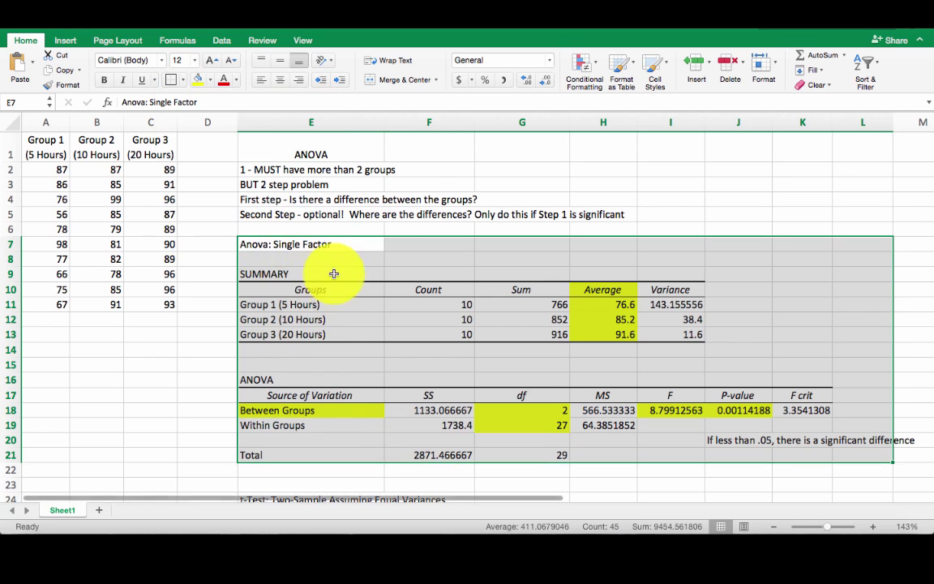
{"action": "left_click", "coordinate": [450, 306]}
Review the ANOVA p-value in J18 and the follow-up t-test tables below it
{"action": "scroll", "coordinate": [493, 288], "scroll_direction": "down", "scroll_amount": 5}
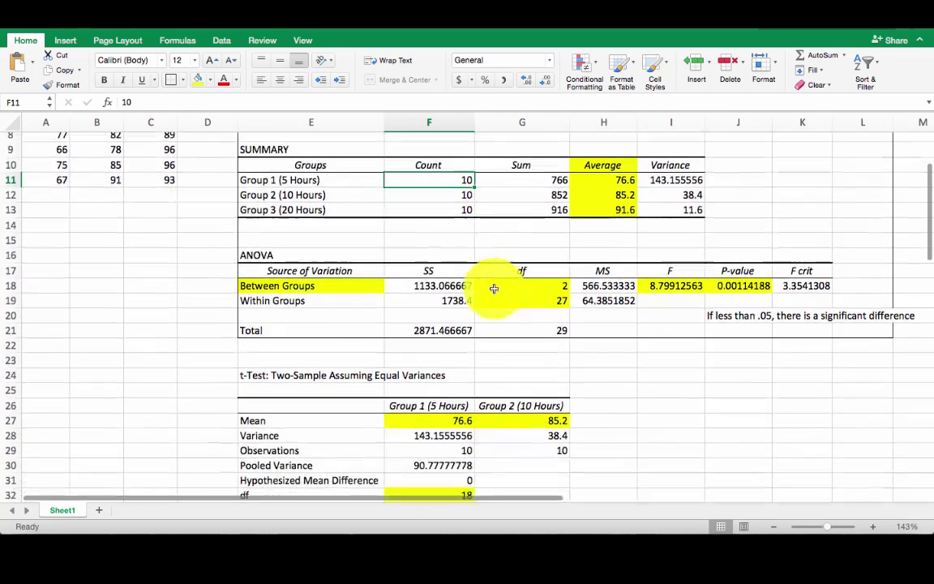
{"action": "scroll", "coordinate": [493, 290], "scroll_direction": "down", "scroll_amount": 5}
{"action": "scroll", "coordinate": [494, 288], "scroll_direction": "up", "scroll_amount": 4}
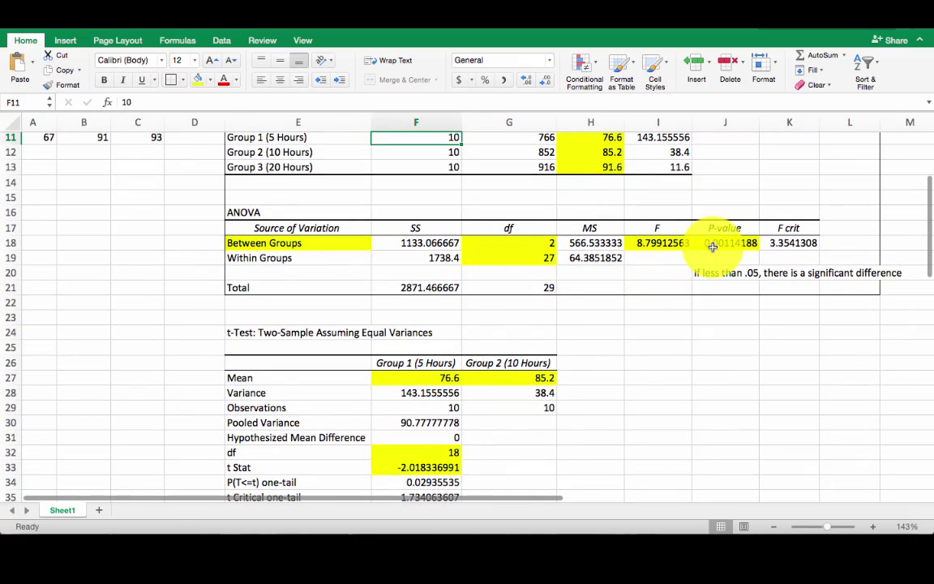
{"action": "left_click", "coordinate": [712, 246]}
{"action": "scroll", "coordinate": [712, 245], "scroll_direction": "up", "scroll_amount": 1}
{"action": "scroll", "coordinate": [374, 242], "scroll_direction": "down", "scroll_amount": 3}
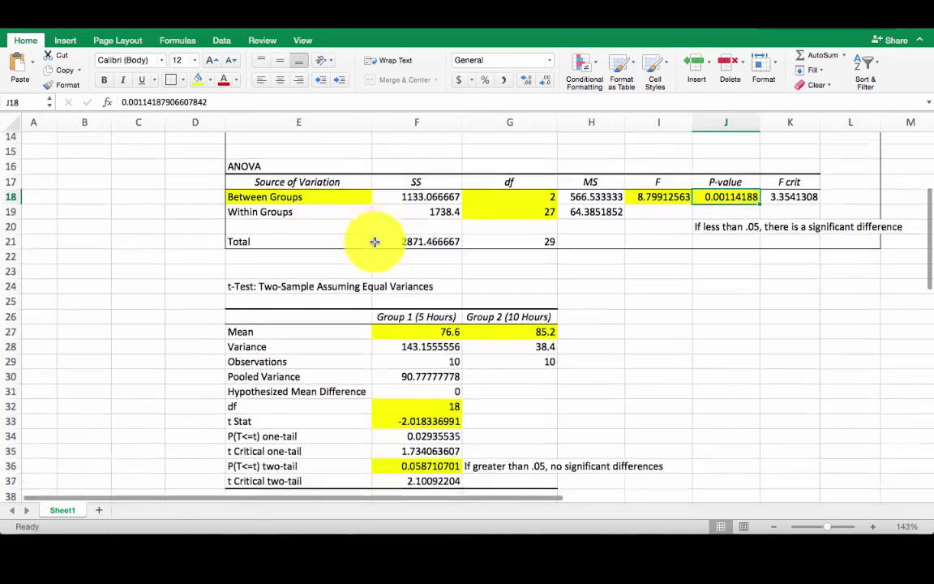
{"action": "scroll", "coordinate": [374, 241], "scroll_direction": "down", "scroll_amount": 5}
{"action": "left_click_drag", "start_coordinate": [324, 183], "coordinate": [500, 404]}
{"action": "scroll", "coordinate": [501, 403], "scroll_direction": "down", "scroll_amount": 10}
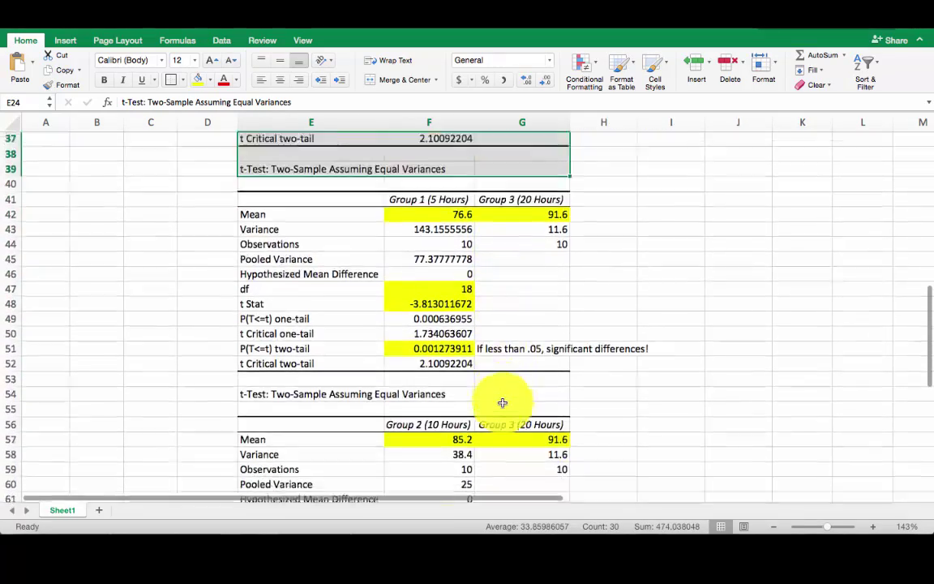
{"action": "scroll", "coordinate": [503, 403], "scroll_direction": "down", "scroll_amount": 2}
{"action": "scroll", "coordinate": [502, 402], "scroll_direction": "up", "scroll_amount": 2}
{"action": "scroll", "coordinate": [502, 403], "scroll_direction": "right", "scroll_amount": 1}
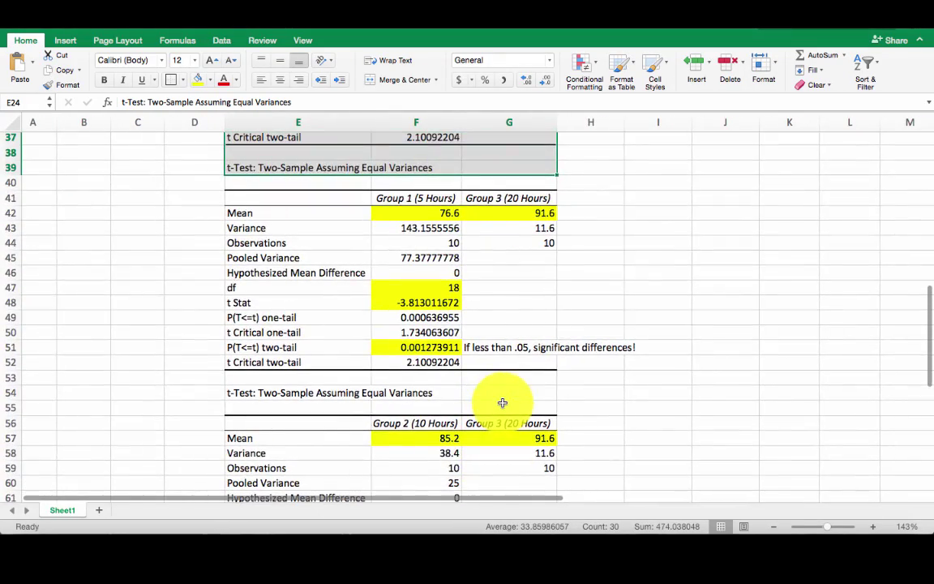
Compare the group means and two-tail p-values across the three t-tests, from Group 1 versus 2 through Group 2 versus 3
{"action": "scroll", "coordinate": [503, 403], "scroll_direction": "up", "scroll_amount": 10}
{"action": "left_click", "coordinate": [432, 254]}
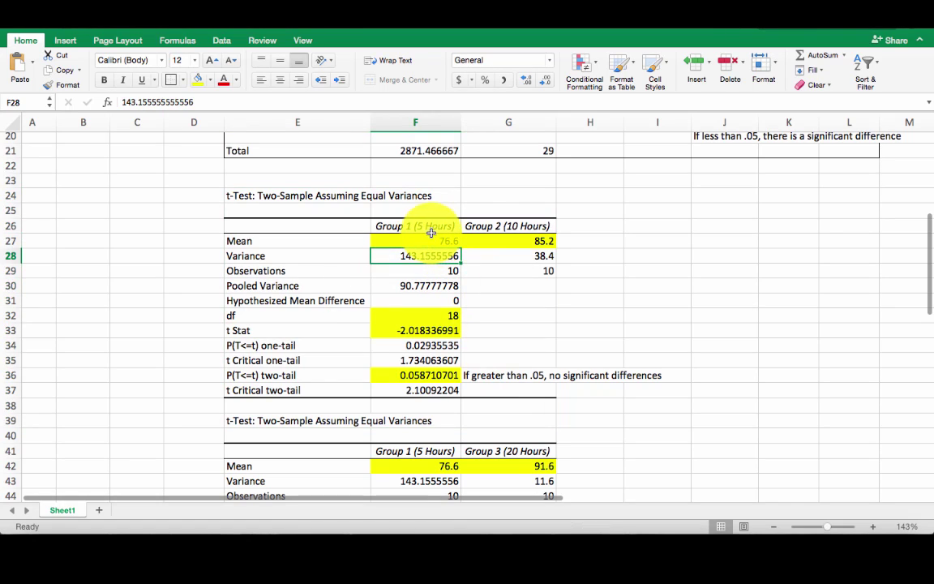
{"action": "left_click", "coordinate": [431, 232]}
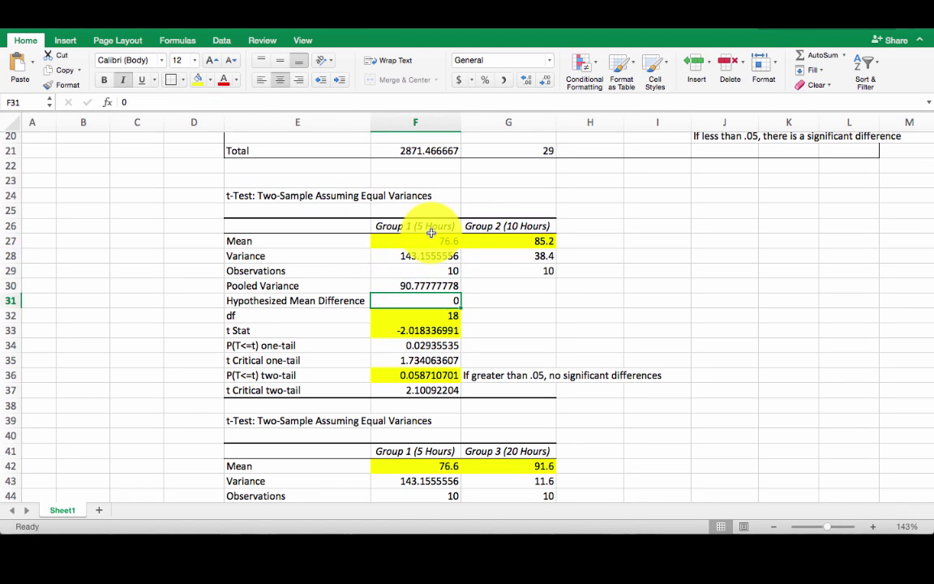
{"action": "scroll", "coordinate": [467, 244], "scroll_direction": "down", "scroll_amount": 6}
{"action": "scroll", "coordinate": [467, 245], "scroll_direction": "left", "scroll_amount": 1}
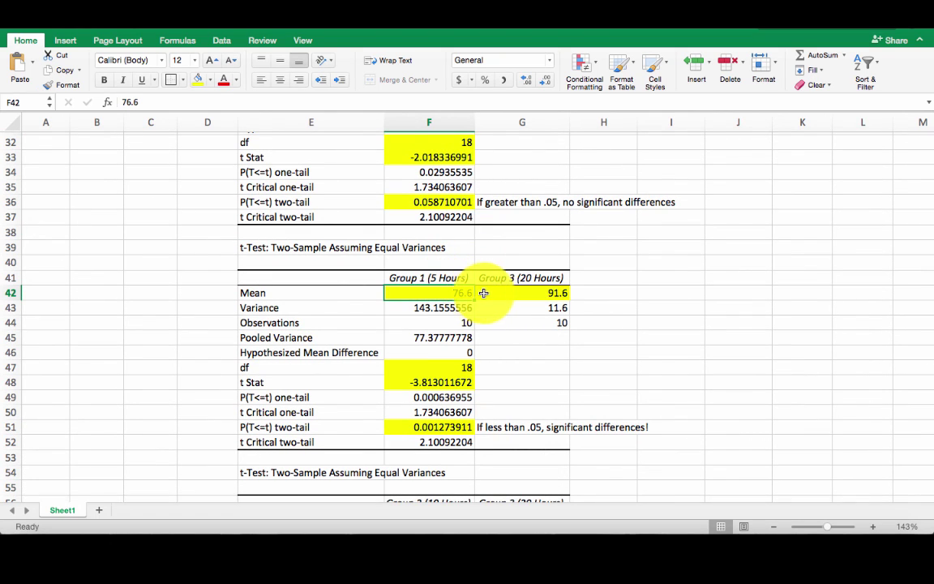
{"action": "left_click", "coordinate": [485, 293]}
{"action": "scroll", "coordinate": [484, 292], "scroll_direction": "down", "scroll_amount": 5}
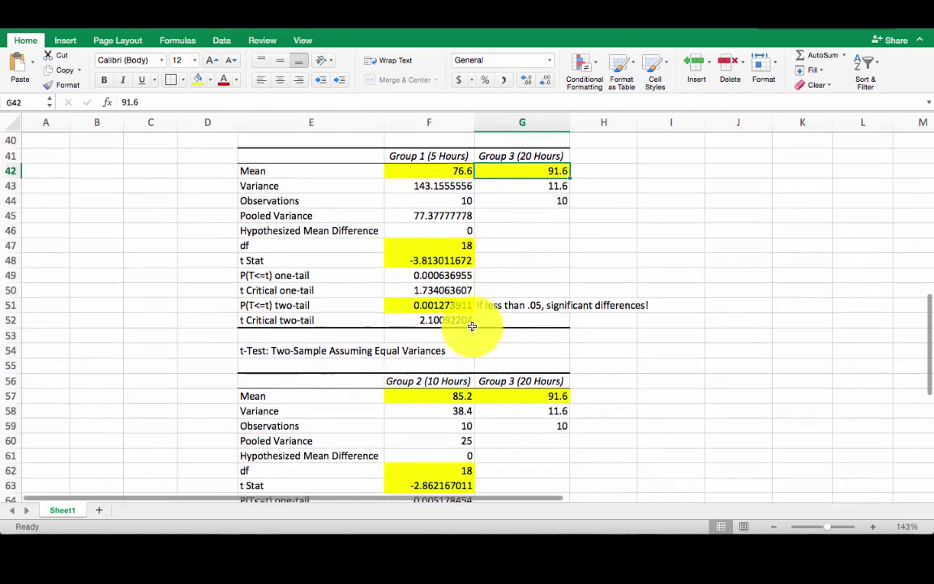
{"action": "left_click", "coordinate": [445, 396]}
{"action": "scroll", "coordinate": [445, 395], "scroll_direction": "down", "scroll_amount": 1}
{"action": "left_click", "coordinate": [504, 331]}
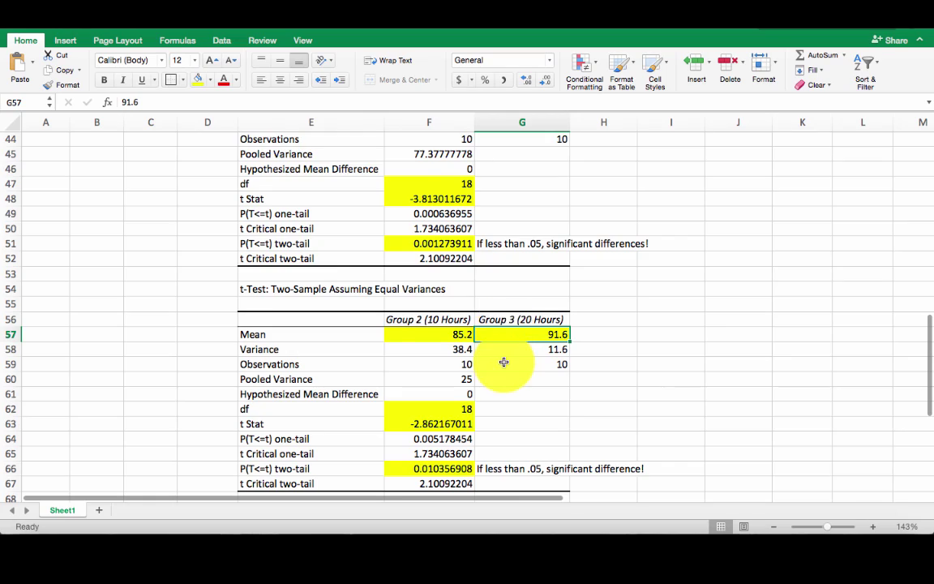
{"action": "scroll", "coordinate": [503, 362], "scroll_direction": "down", "scroll_amount": 1}
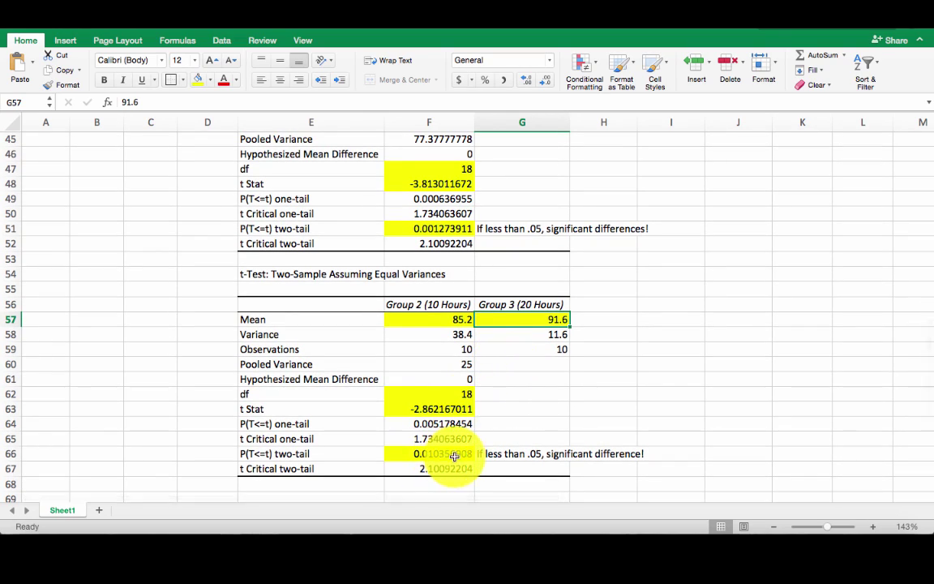
{"action": "scroll", "coordinate": [464, 455], "scroll_direction": "up", "scroll_amount": 15}
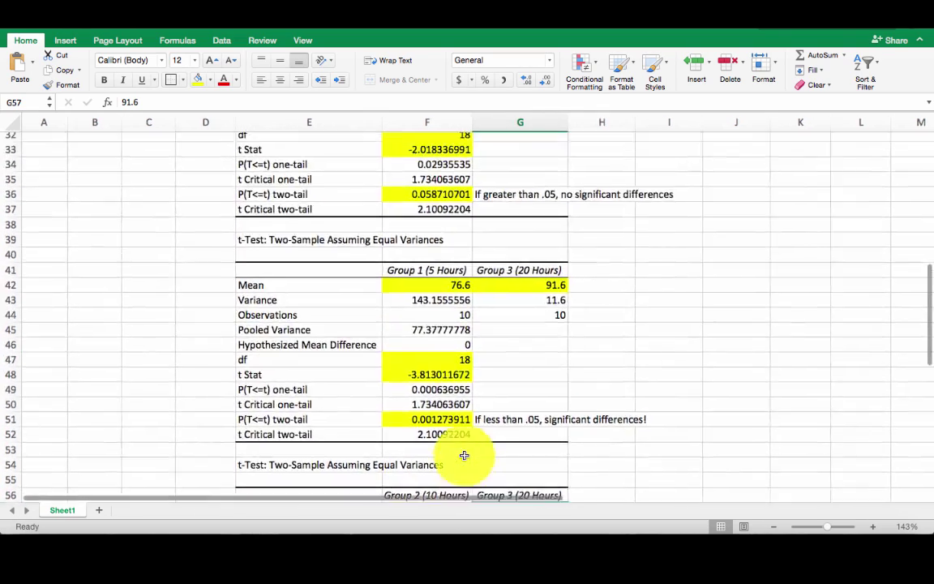
{"action": "scroll", "coordinate": [464, 455], "scroll_direction": "up", "scroll_amount": 1}
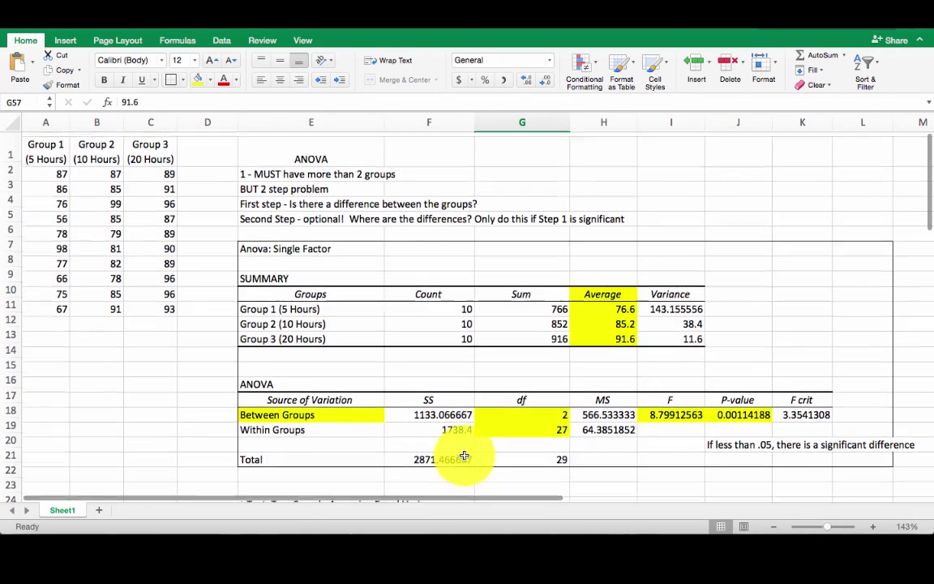